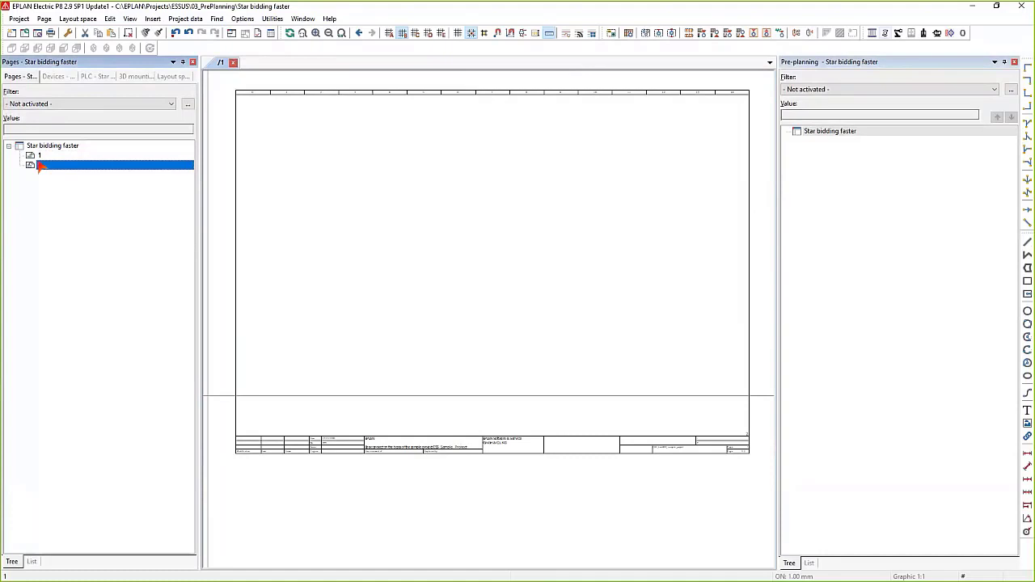
# Step: Add a Plant structure segment designated P1 under the Star bidding faster project in pre-planning
pyautogui.click(40, 156)
pyautogui.click(528, 229)
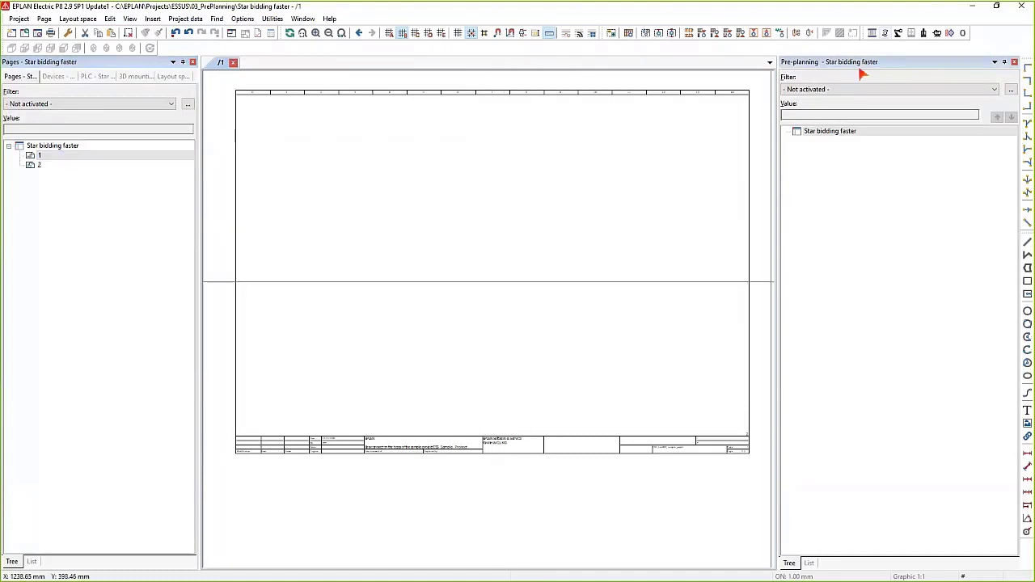
pyautogui.click(837, 133)
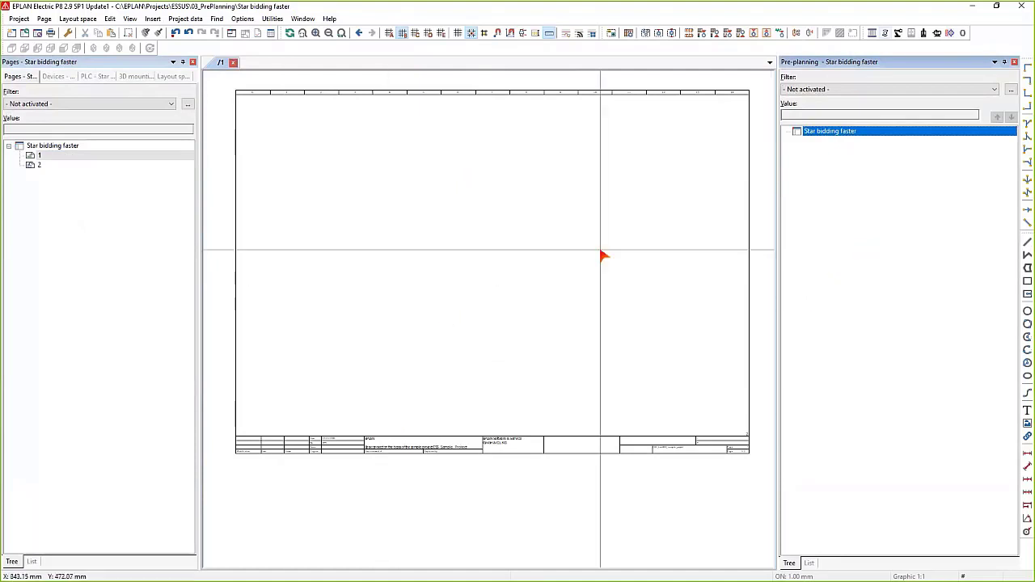
pyautogui.rightClick(847, 135)
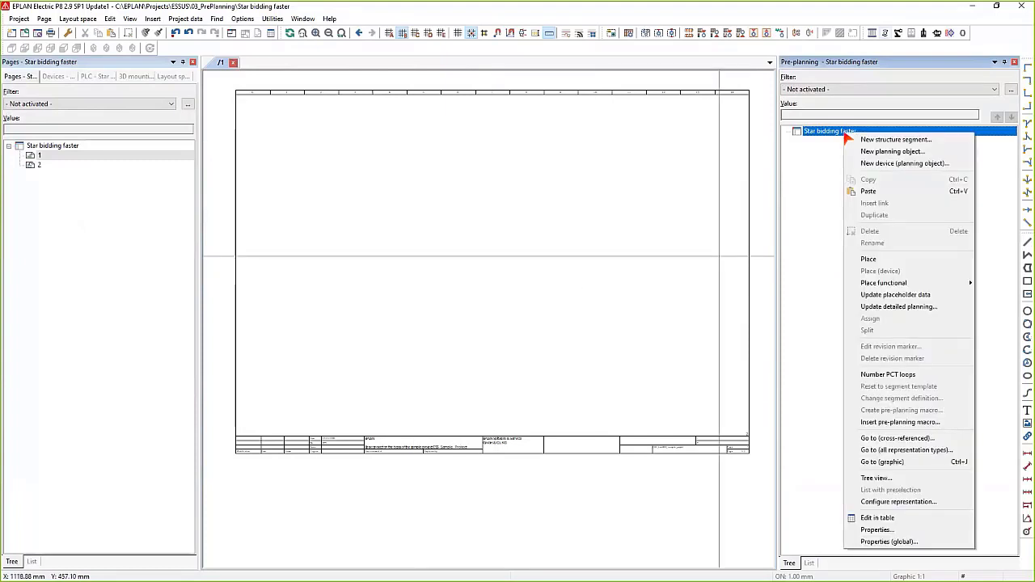
pyautogui.click(893, 140)
pyautogui.click(452, 194)
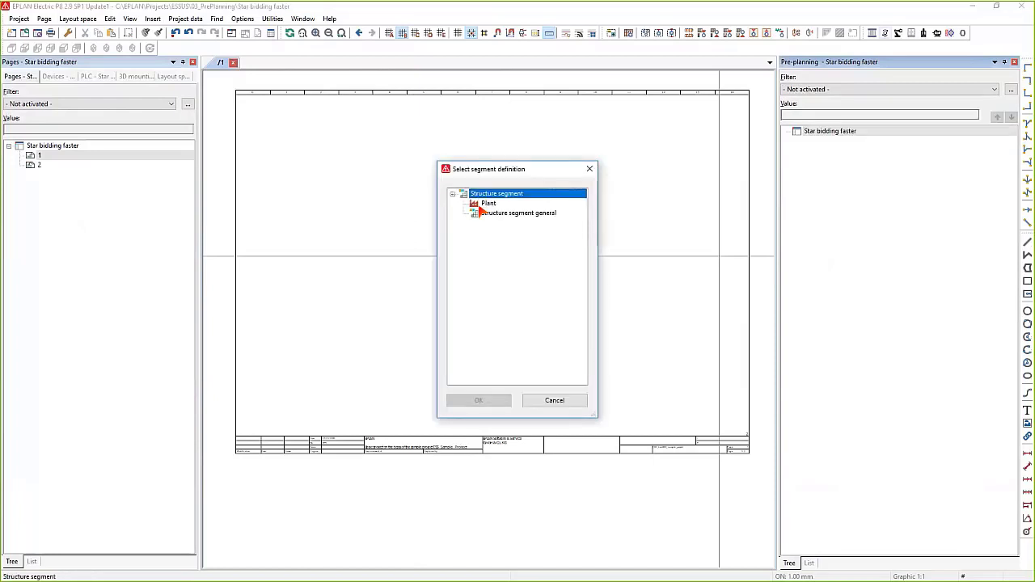
pyautogui.click(485, 203)
pyautogui.click(501, 395)
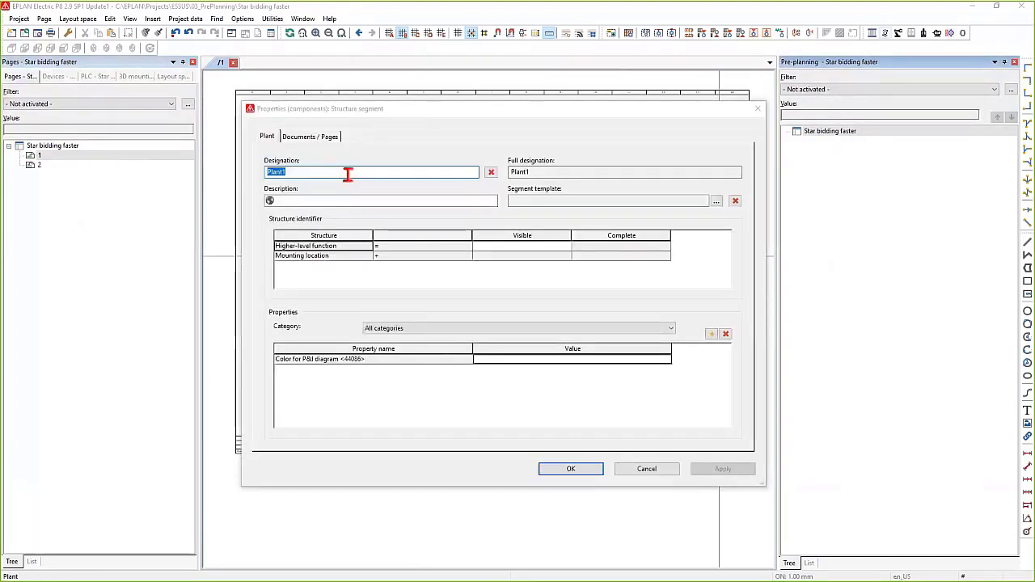
pyautogui.write('P1')
pyautogui.click(588, 471)
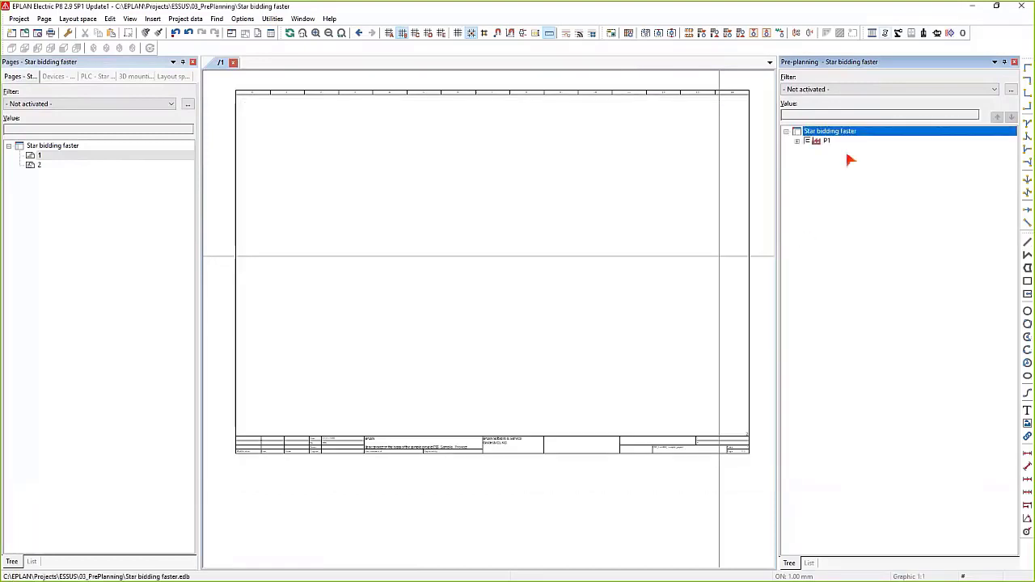
# Step: Add a Building structure segment designated BLD1 beneath plant P1
pyautogui.rightClick(828, 142)
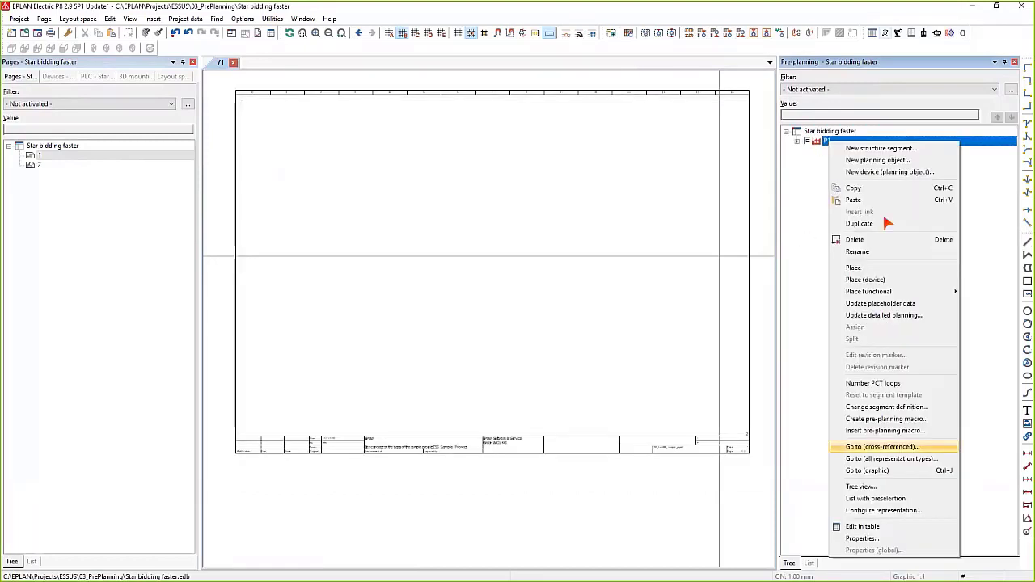
pyautogui.click(895, 150)
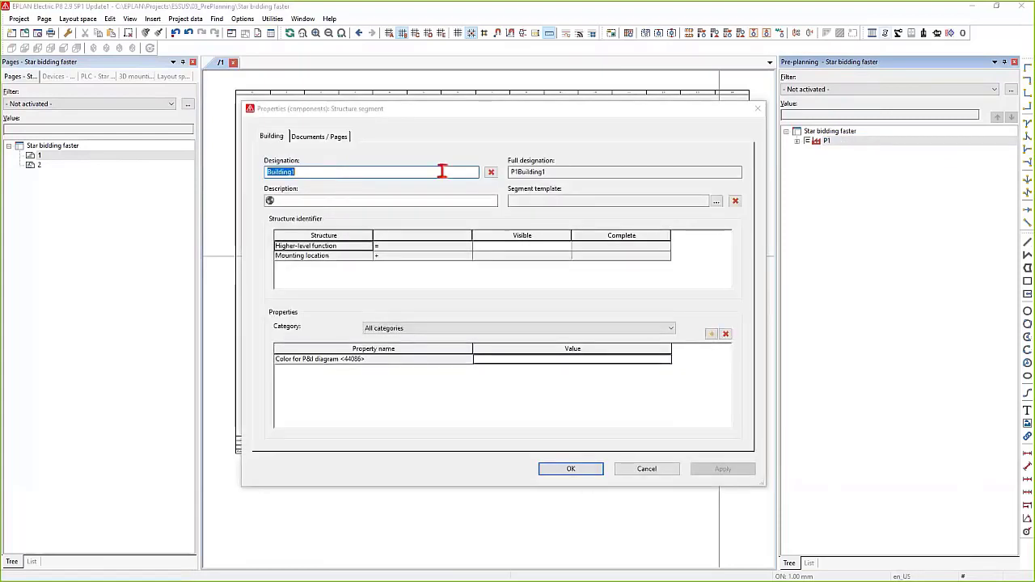
pyautogui.click(439, 171)
pyautogui.doubleClick(439, 170)
pyautogui.write('BLD1')
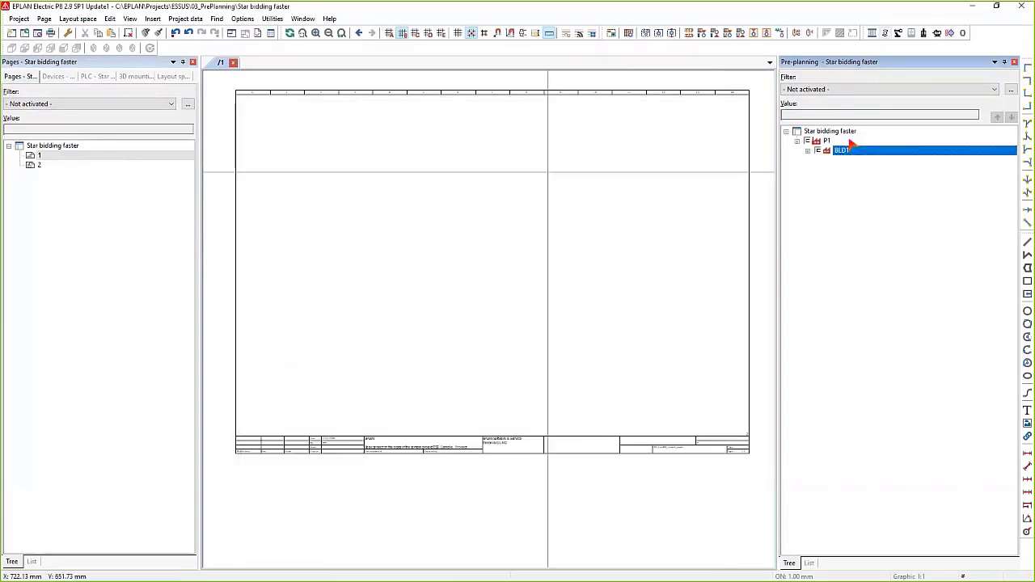
# Step: Add a Higher-level function structure segment designated A! beneath building BLD1
pyautogui.rightClick(841, 152)
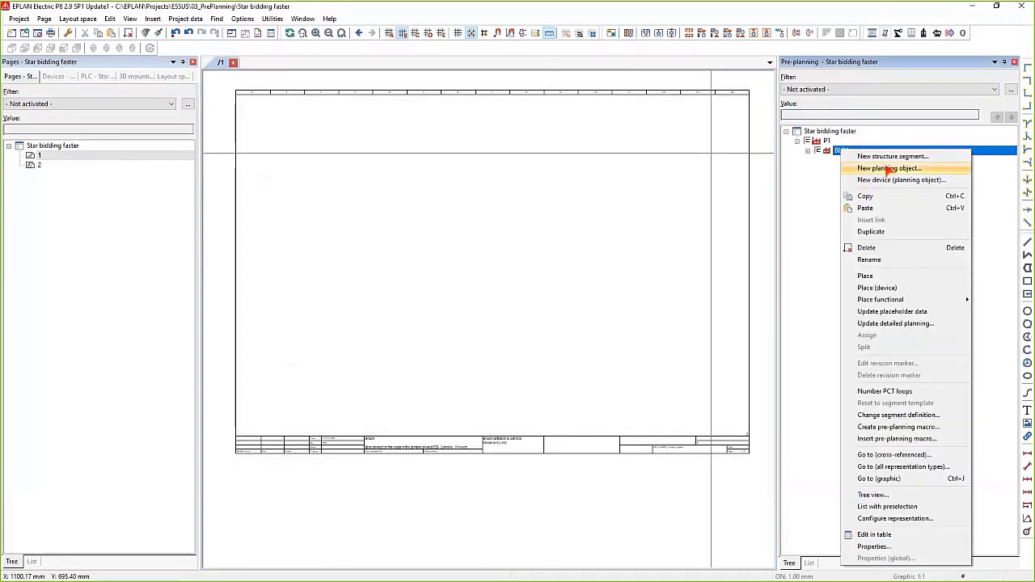
pyautogui.click(890, 156)
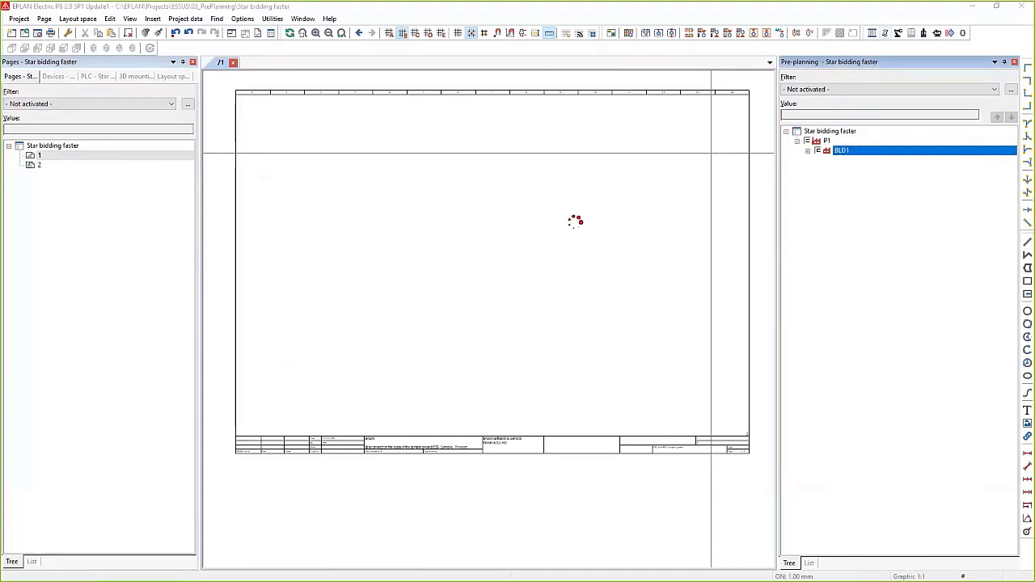
pyautogui.write('Area')
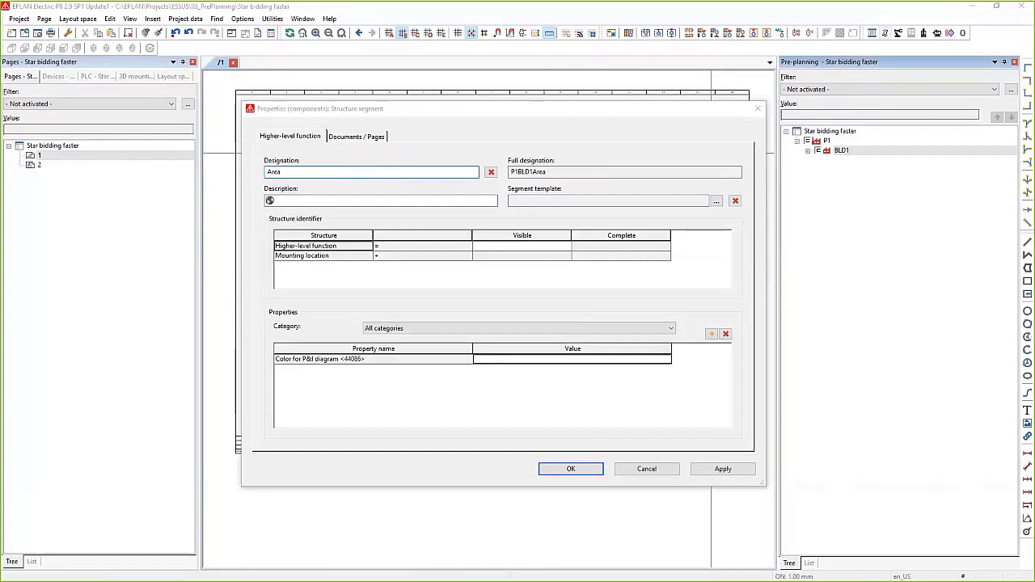
pyautogui.press('BackSpace')
pyautogui.press('BackSpace')
pyautogui.press('BackSpace')
pyautogui.press('Return')
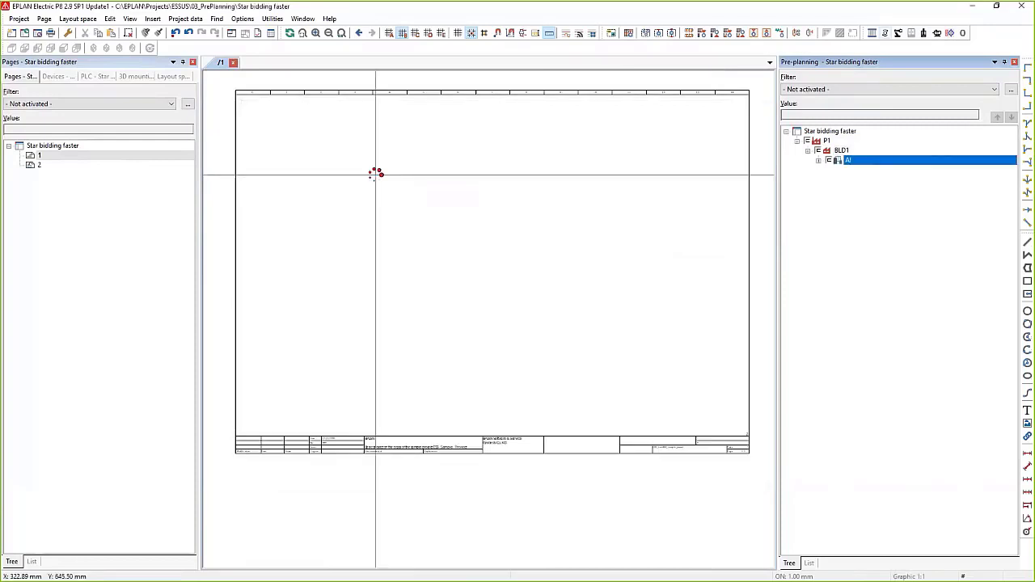
# Step: Correct the designation of the higher-level function segment under BLD1 to A1
pyautogui.rightClick(848, 164)
pyautogui.click(886, 400)
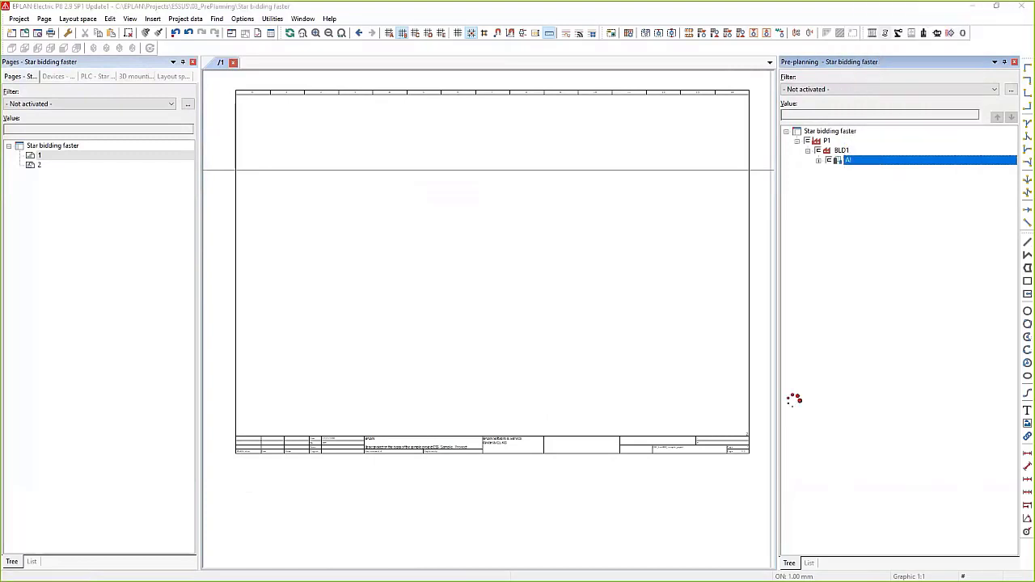
pyautogui.click(291, 174)
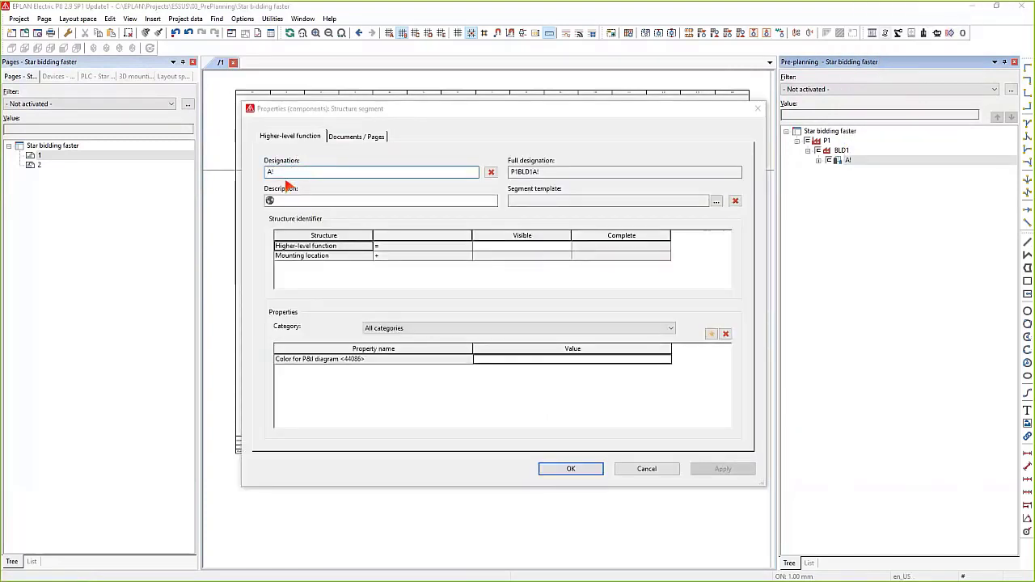
pyautogui.write('1')
pyautogui.press('Return')
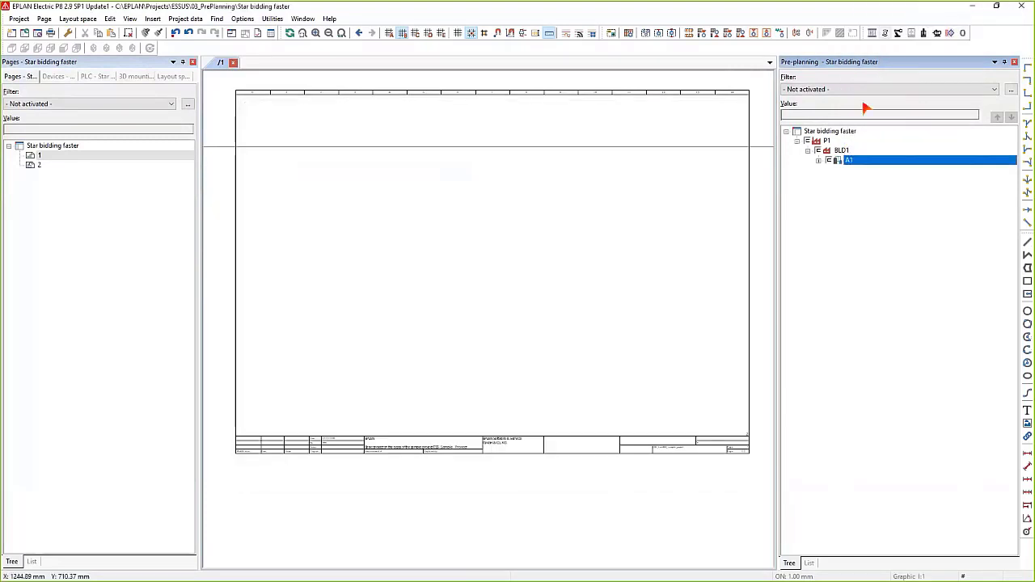
pyautogui.rightClick(842, 159)
pyautogui.click(883, 166)
pyautogui.press('Escape')
# Step: Add two more Higher-level function structure segments beneath BLD1, designated A2 and A3
pyautogui.rightClick(841, 151)
pyautogui.click(882, 159)
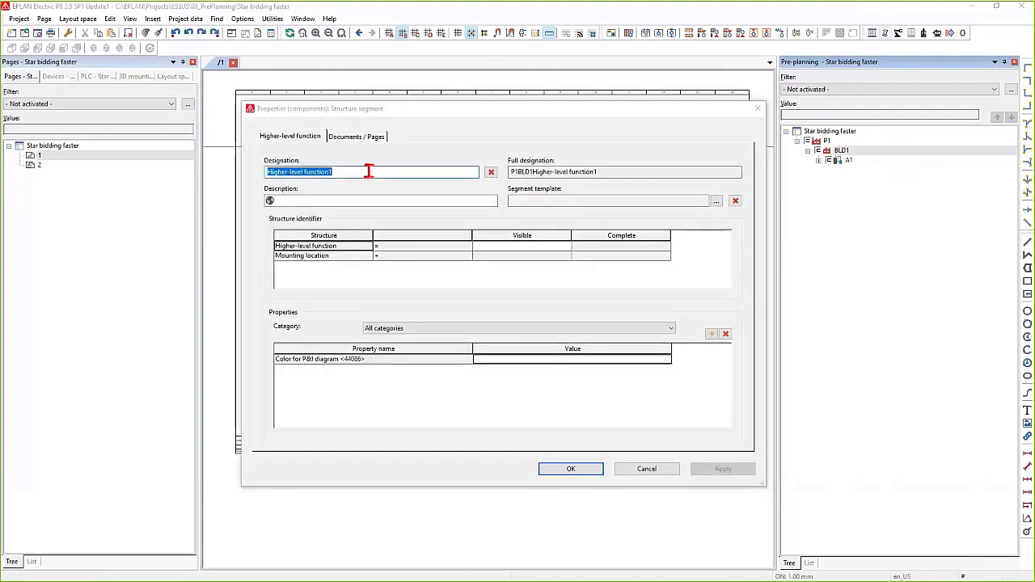
pyautogui.write('A2')
pyautogui.press('Return')
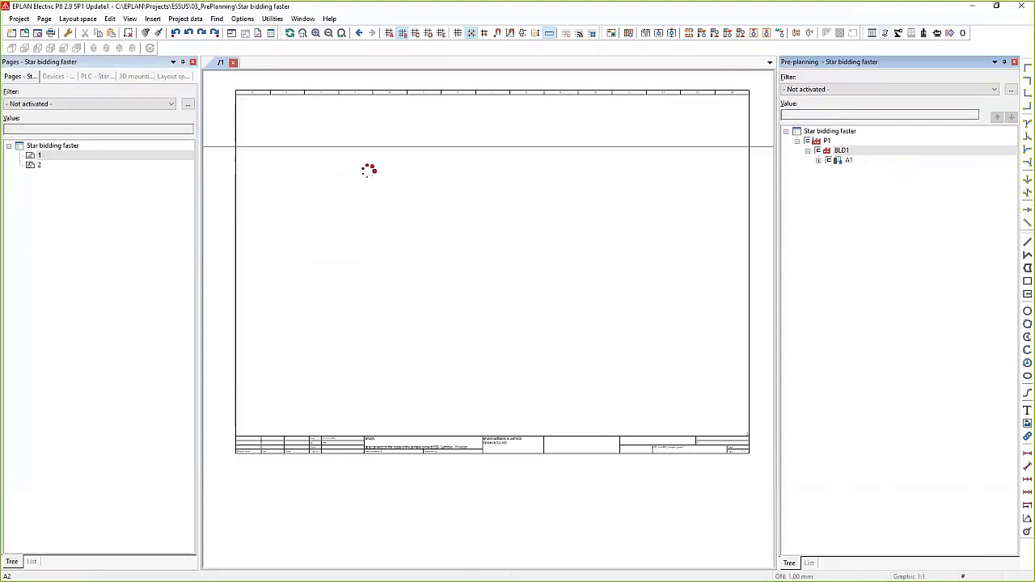
pyautogui.click(845, 152)
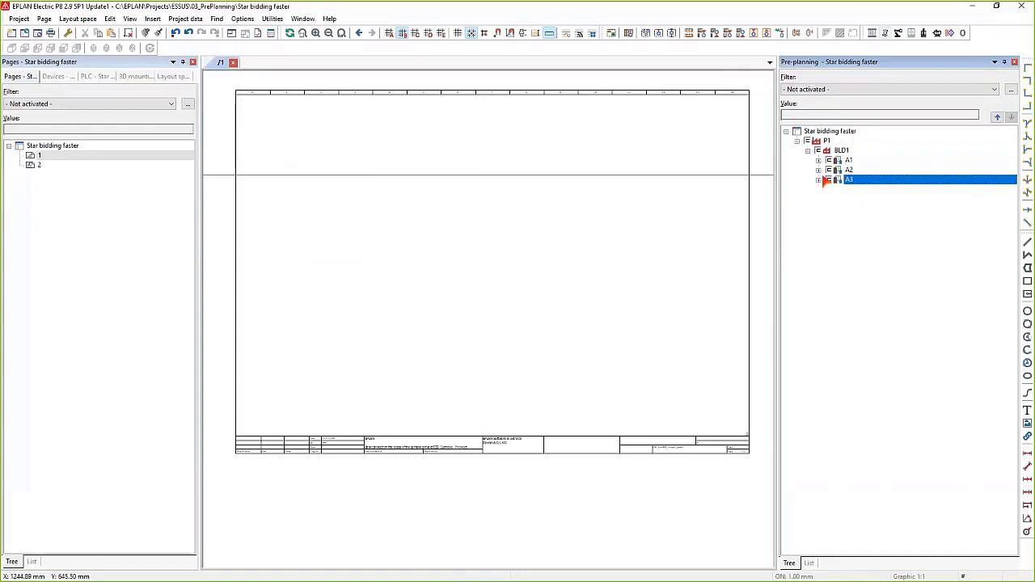
pyautogui.moveTo(823, 181); pyautogui.dragTo(830, 144)
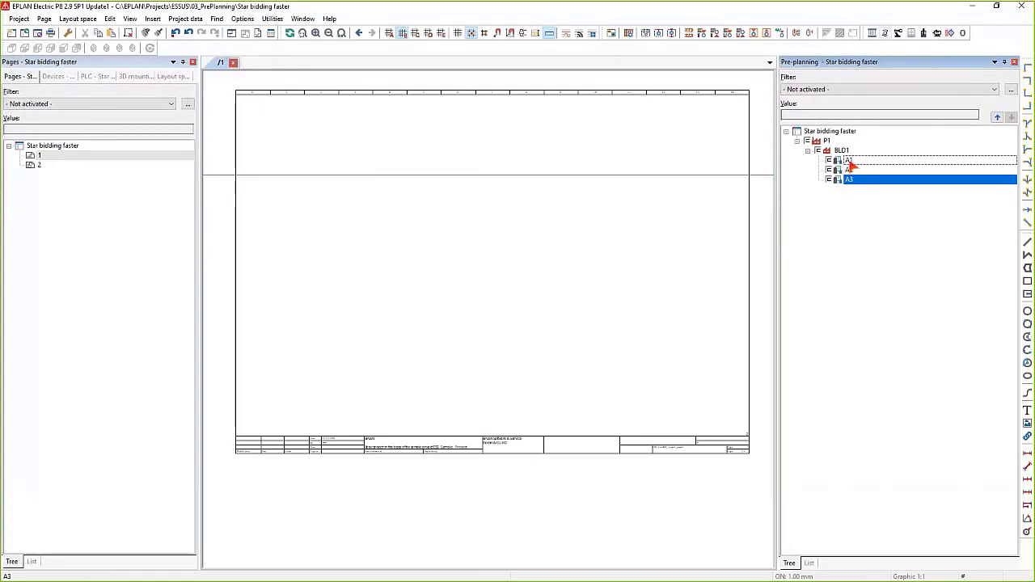
pyautogui.rightClick(850, 163)
pyautogui.press('Escape')
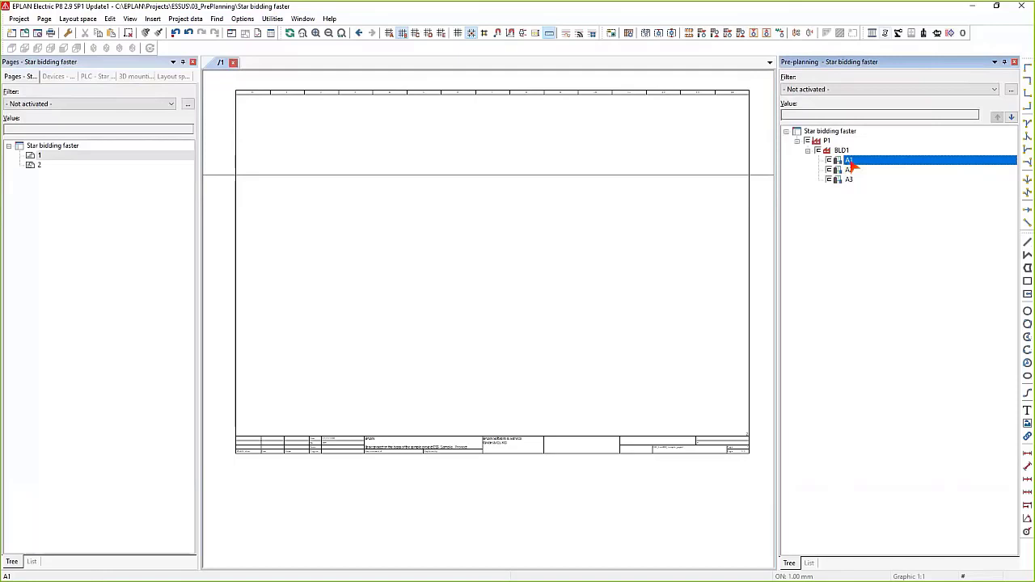
# Step: Create a new planning object beneath segment A1 using the Actuator segment definition
pyautogui.rightClick(850, 164)
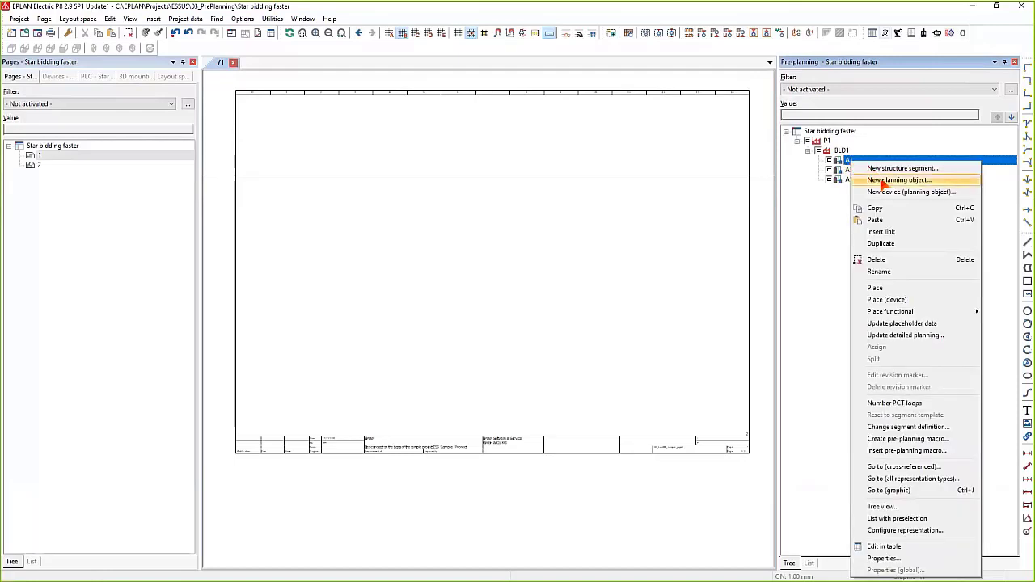
pyautogui.click(883, 181)
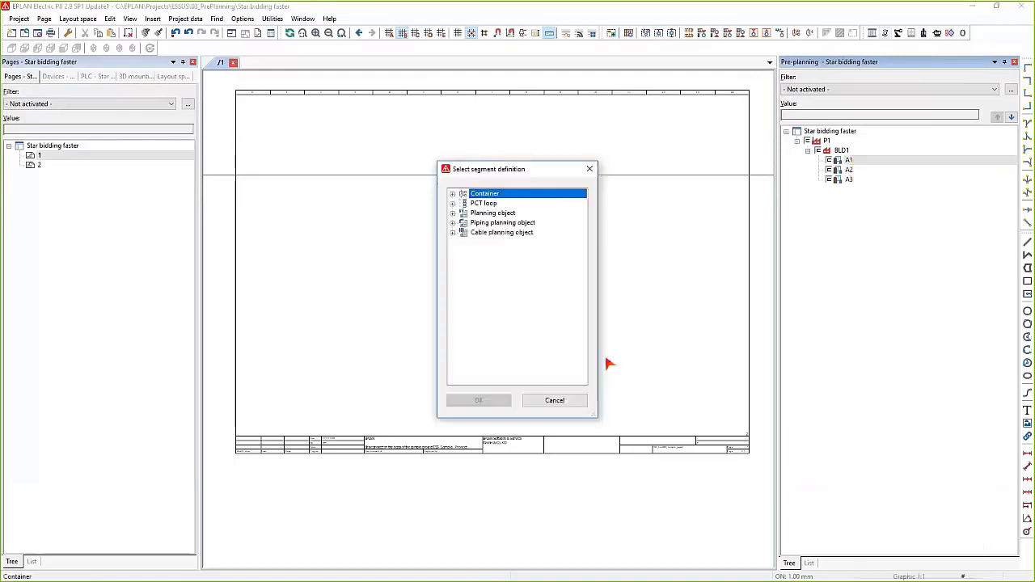
pyautogui.click(453, 212)
pyautogui.click(493, 225)
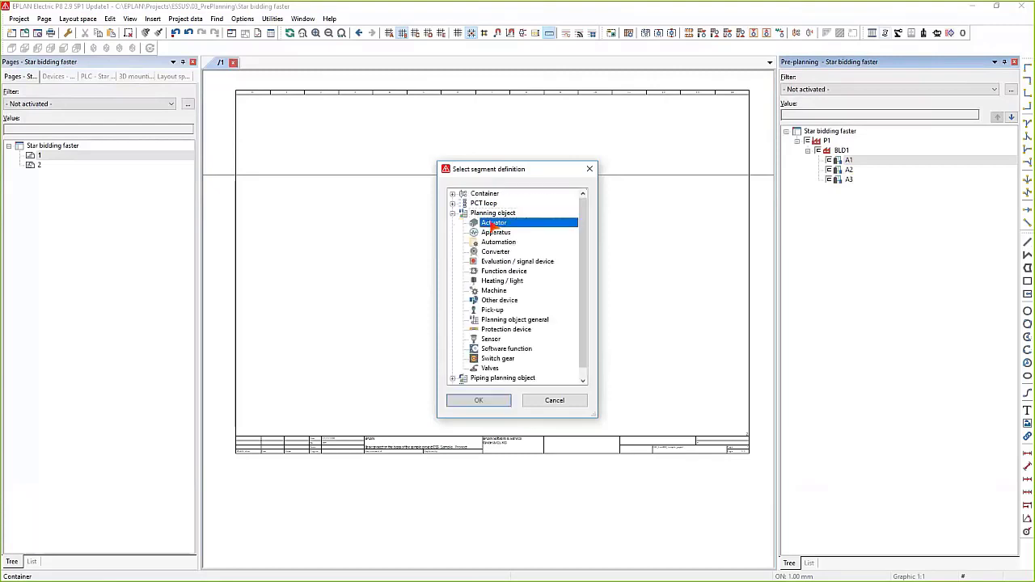
pyautogui.click(494, 252)
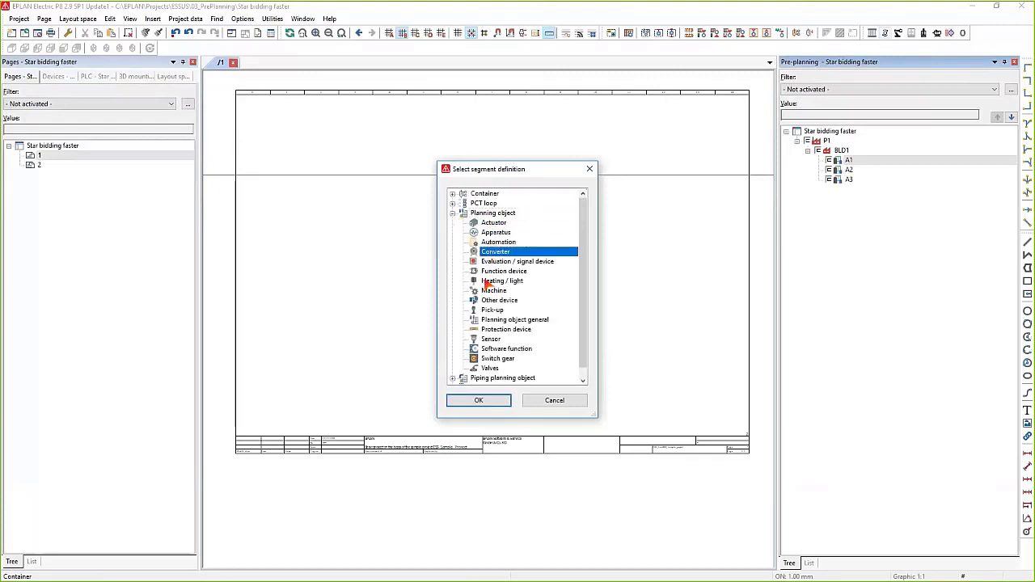
pyautogui.click(490, 291)
pyautogui.click(493, 311)
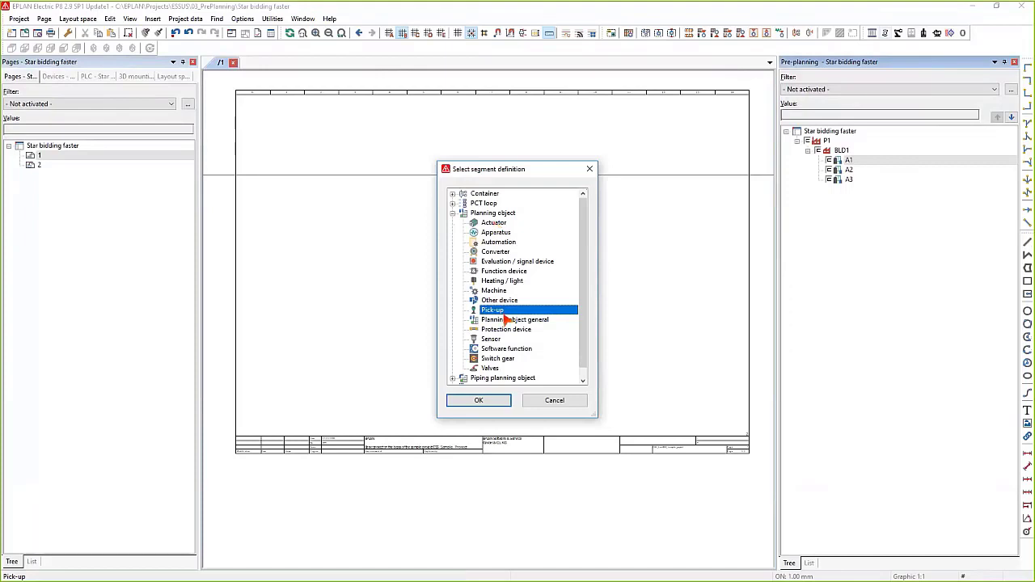
pyautogui.click(490, 224)
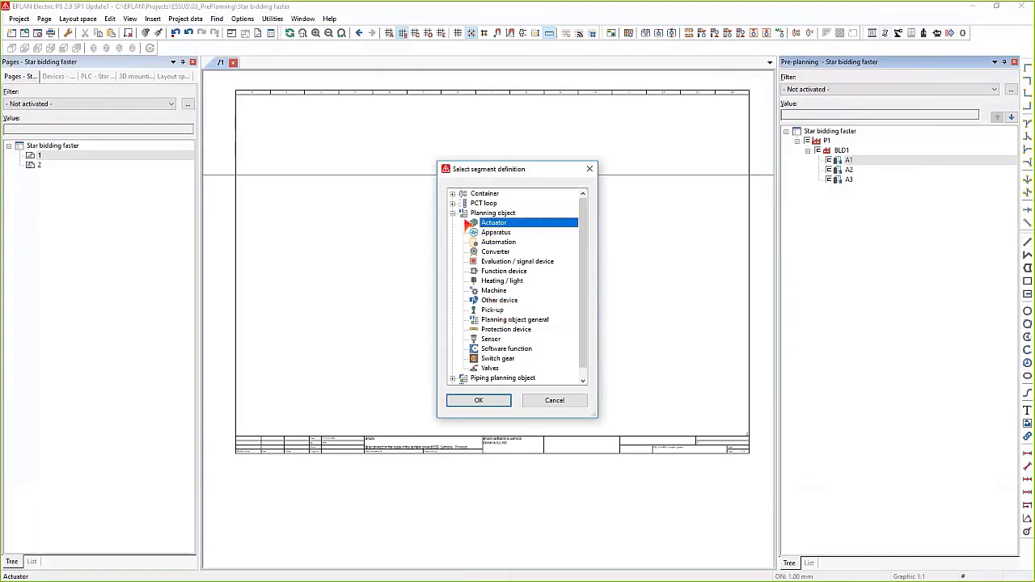
pyautogui.click(494, 403)
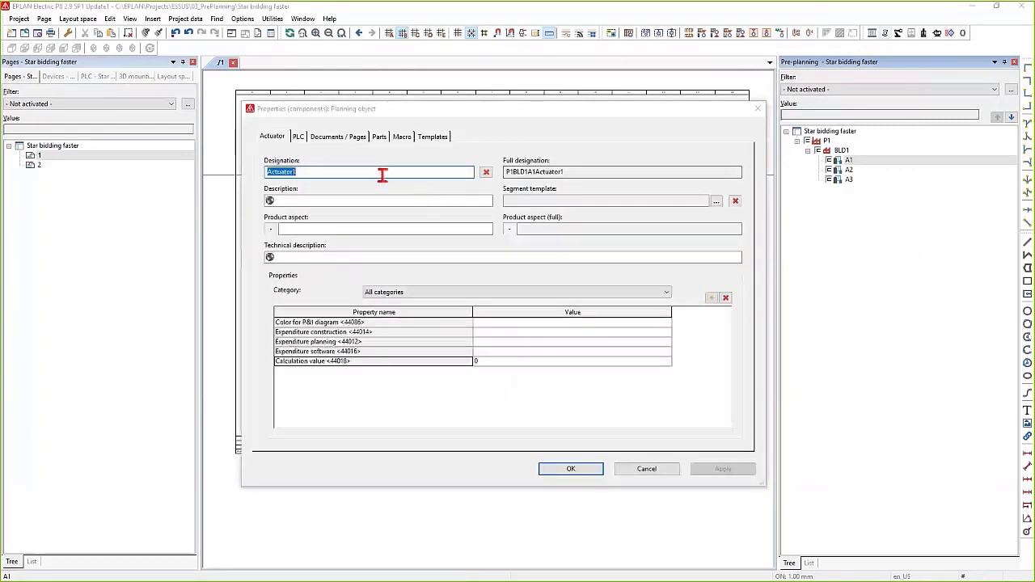
# Step: Give the new actuator the designation DRV1 and the description Converyor 1
pyautogui.write('DRV1')
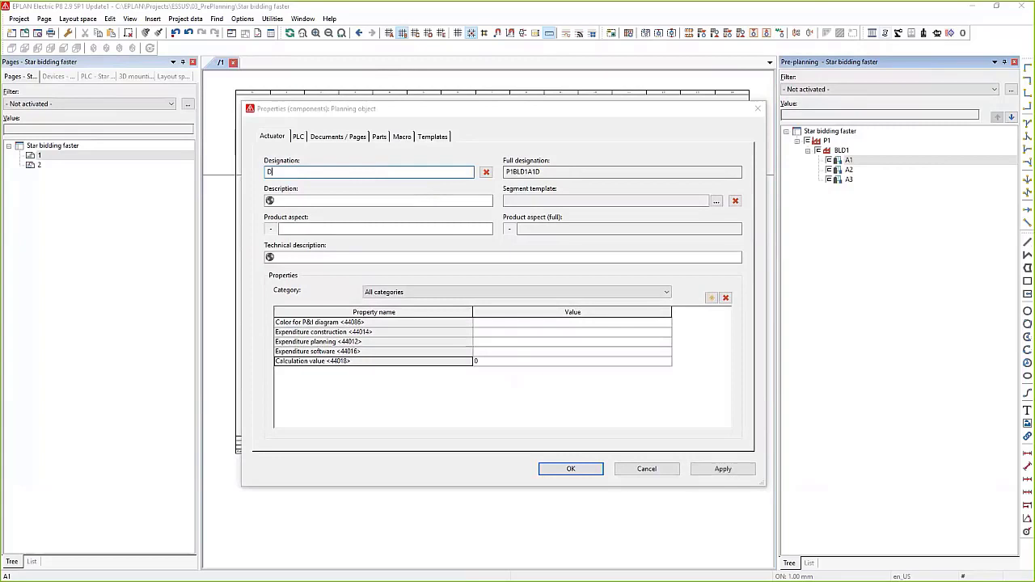
pyautogui.click(369, 201)
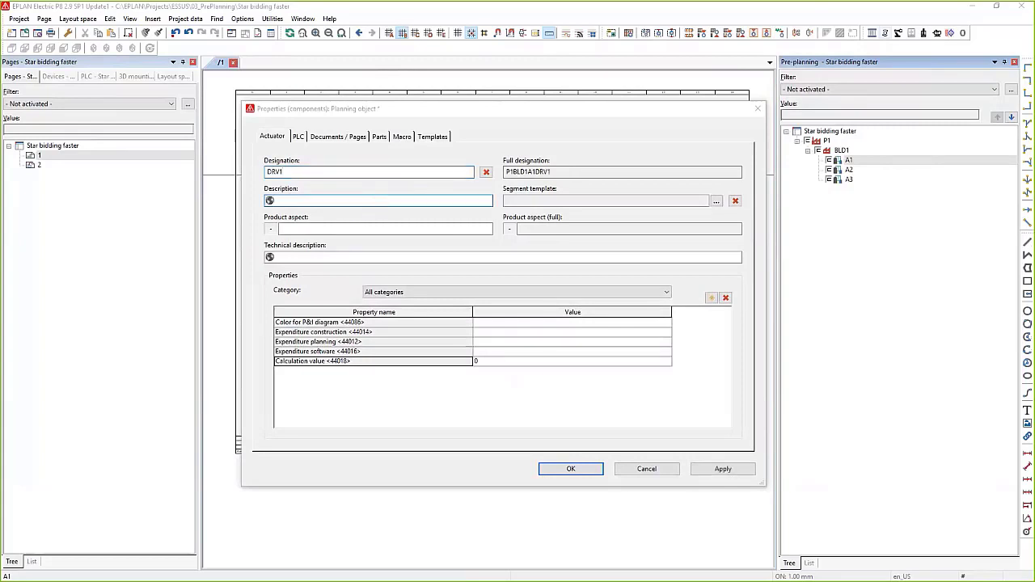
pyautogui.write('Conveyor 1')
# Step: Examine the actuator's construction, planning and software expenditure properties and its calculation value
pyautogui.click(427, 332)
pyautogui.click(428, 351)
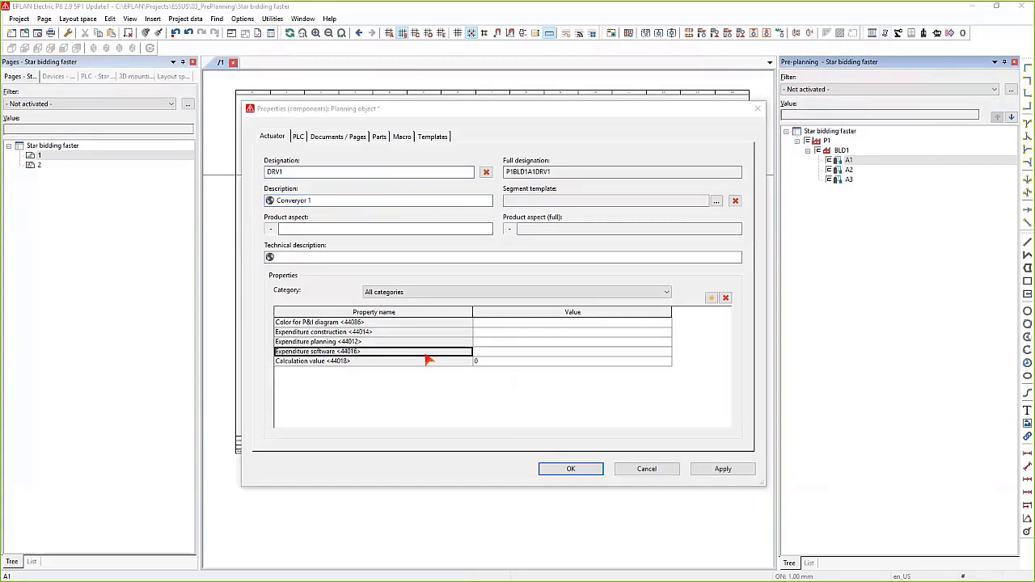
pyautogui.click(429, 357)
pyautogui.click(429, 352)
pyautogui.click(427, 332)
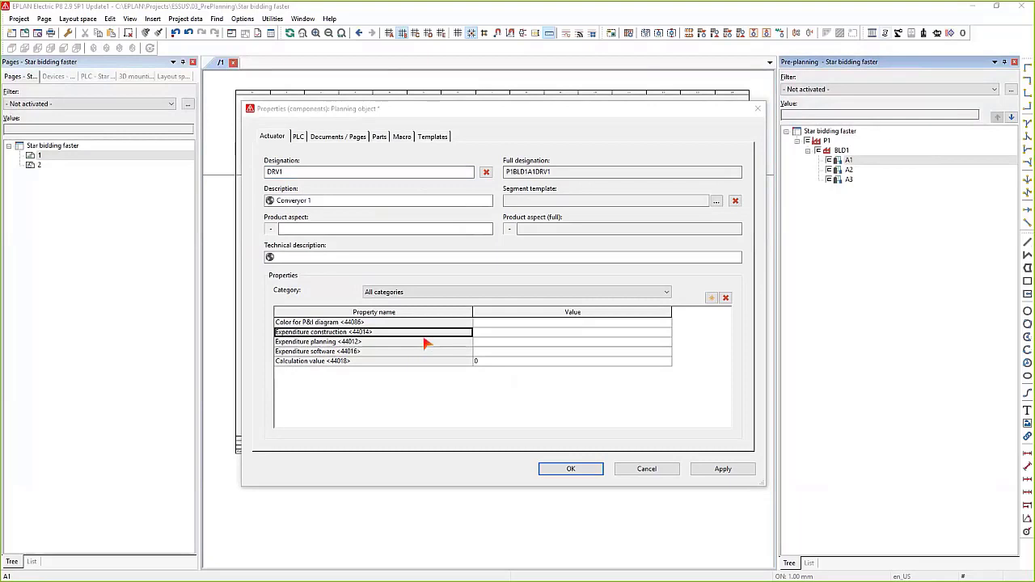
pyautogui.click(430, 343)
pyautogui.click(433, 361)
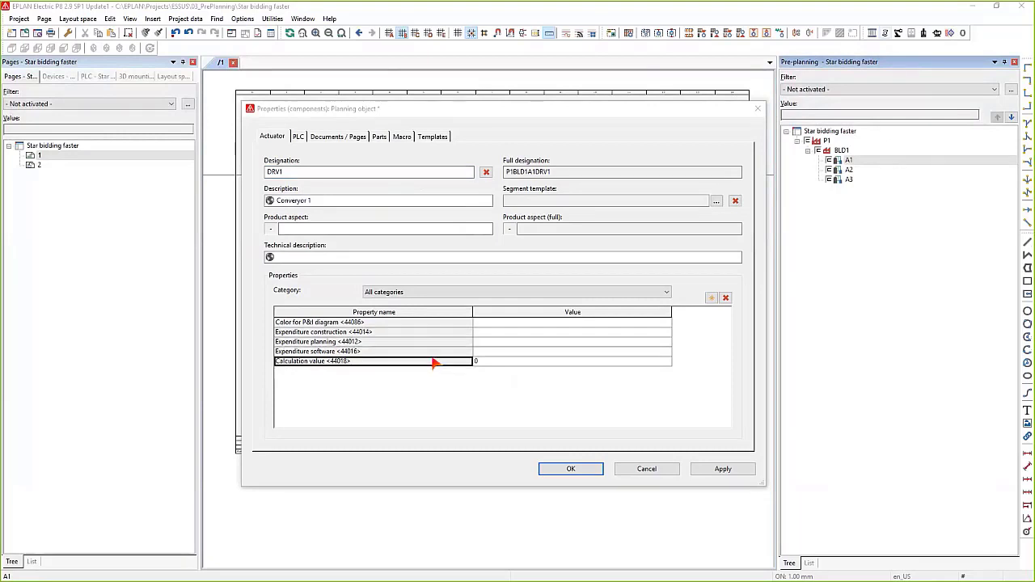
pyautogui.click(445, 333)
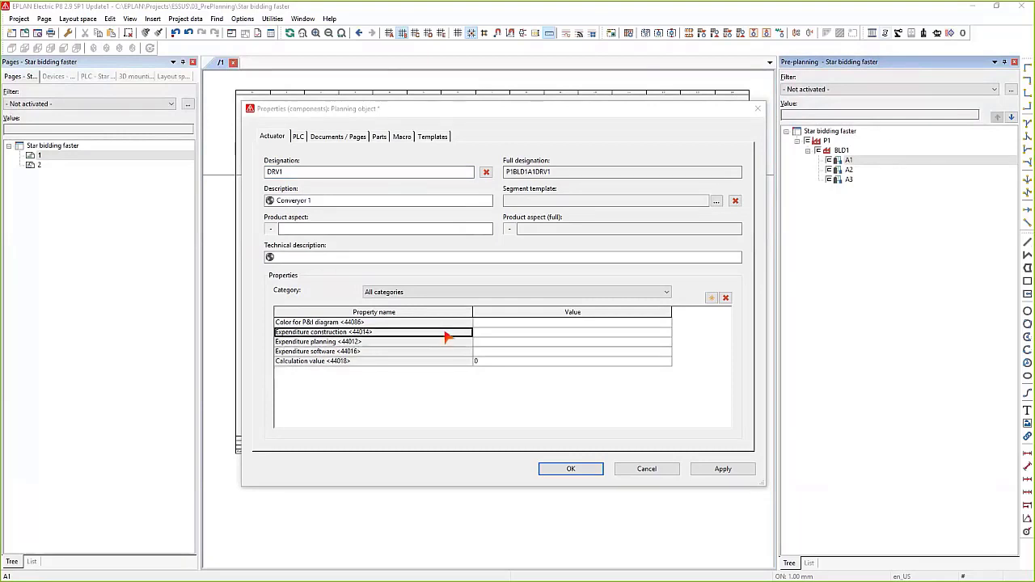
pyautogui.click(503, 324)
pyautogui.click(504, 331)
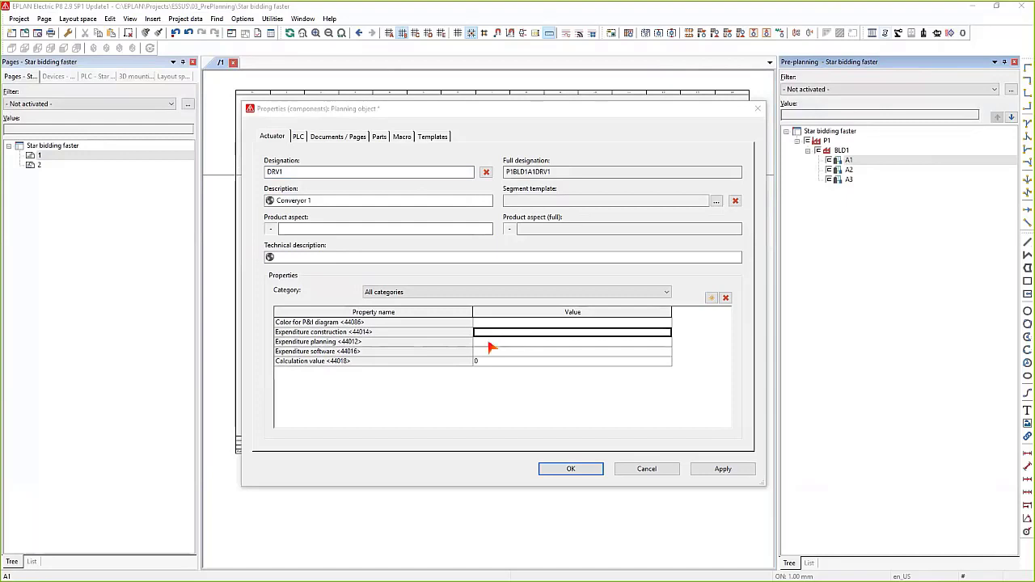
# Step: Go through the planning expenditure, software expenditure and calculation value fields of actuator DRV1
pyautogui.click(485, 344)
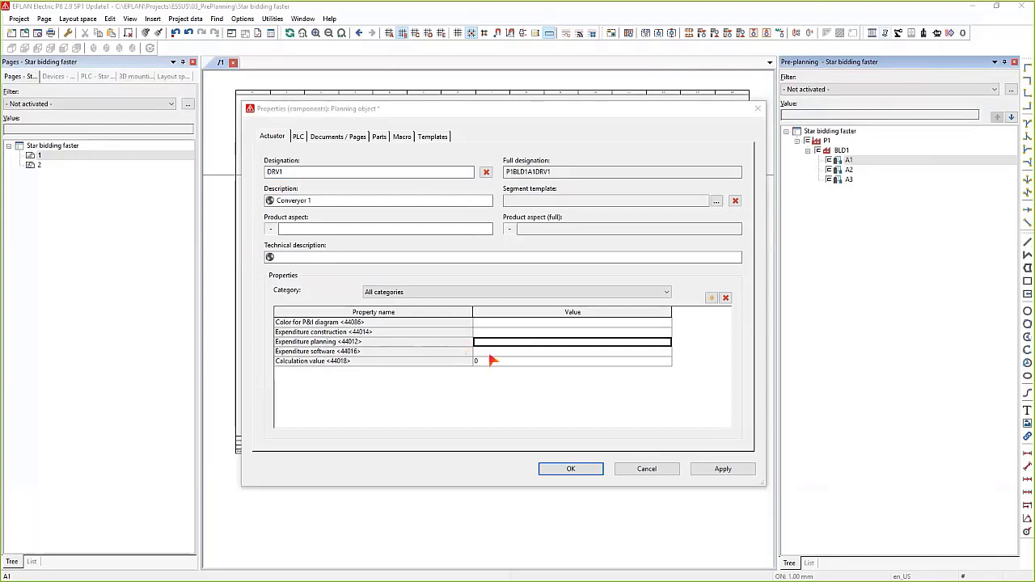
pyautogui.click(490, 353)
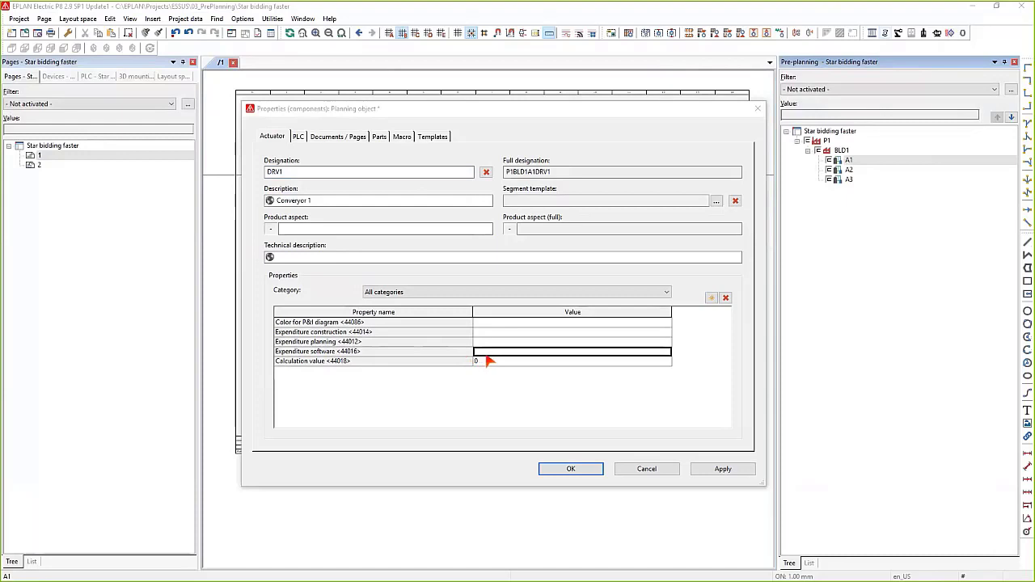
pyautogui.click(485, 363)
pyautogui.click(485, 363)
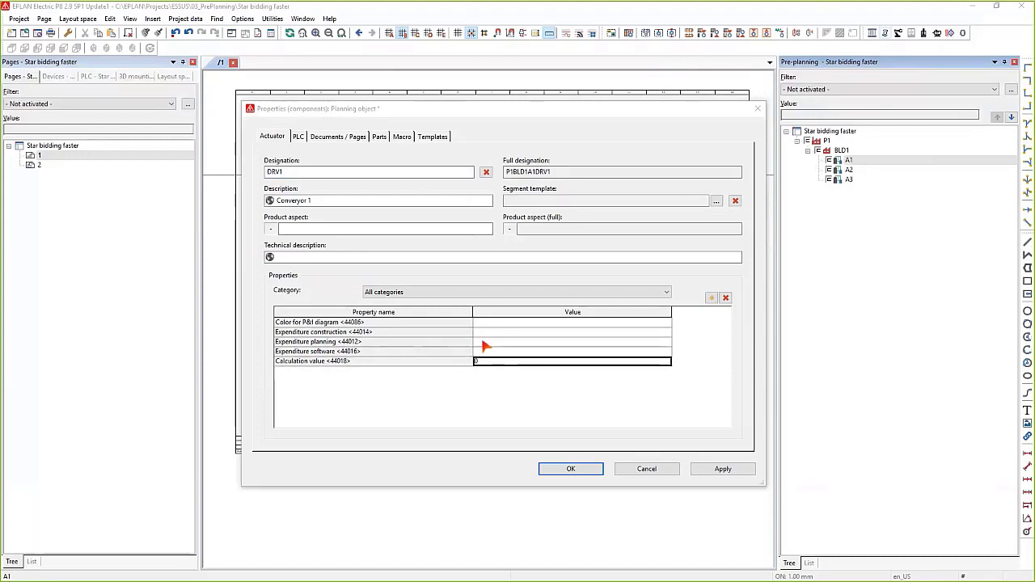
# Step: Set the actuator's expenditures to 8 h for construction, 2 h for planning and 1 h for software
pyautogui.click(487, 333)
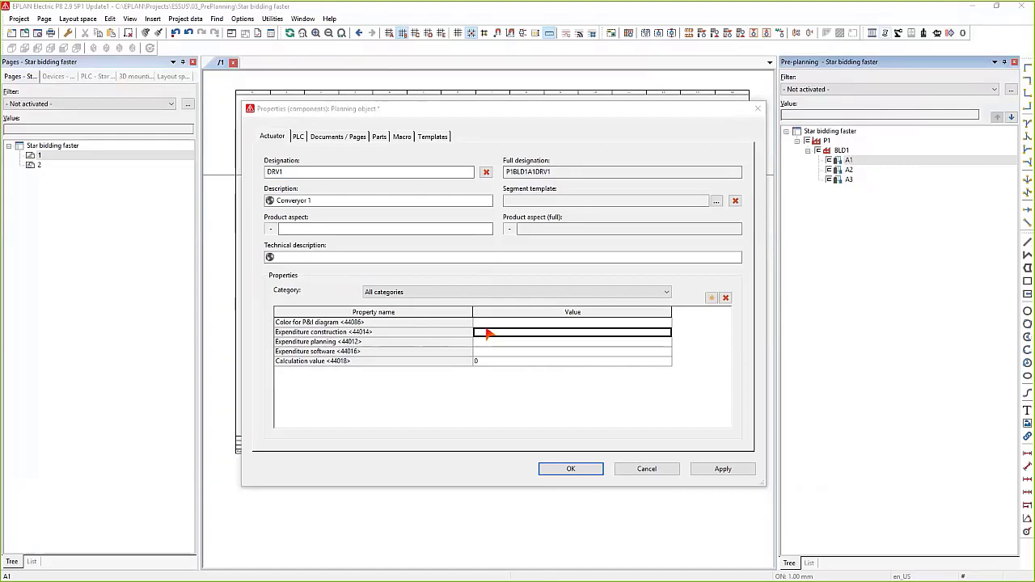
pyautogui.click(488, 332)
pyautogui.write('8 h')
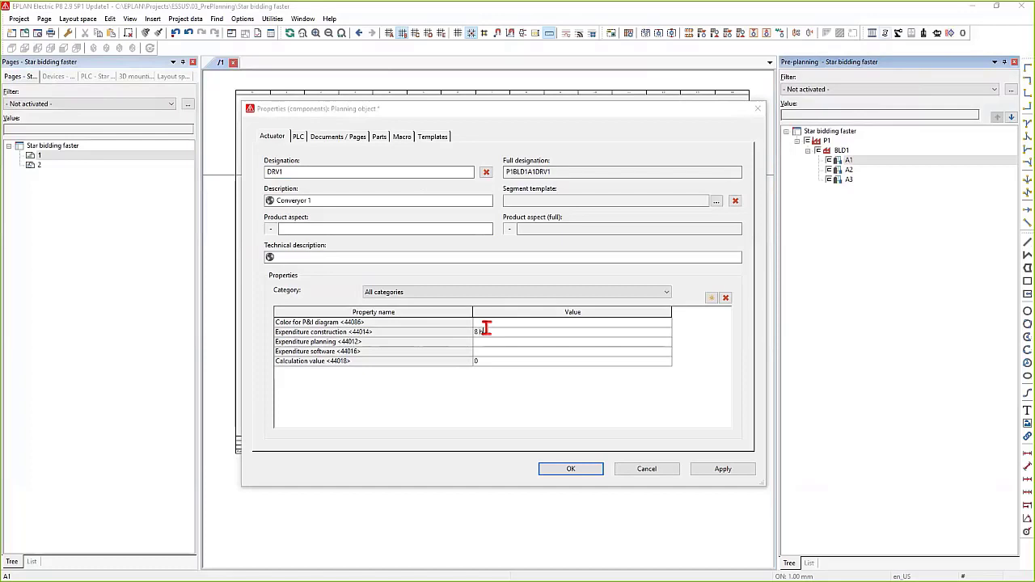
pyautogui.click(500, 345)
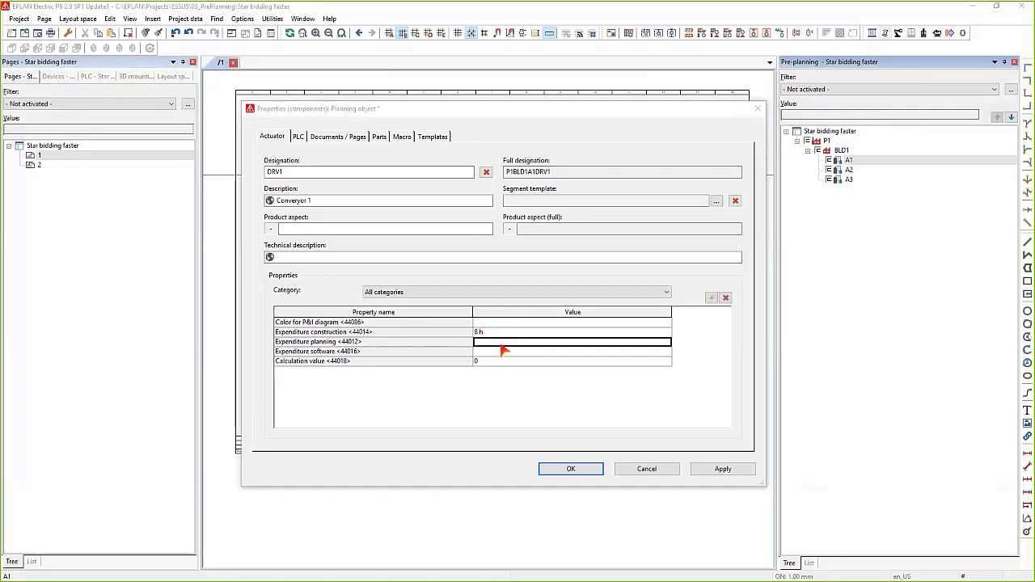
pyautogui.click(500, 345)
pyautogui.write('2 h')
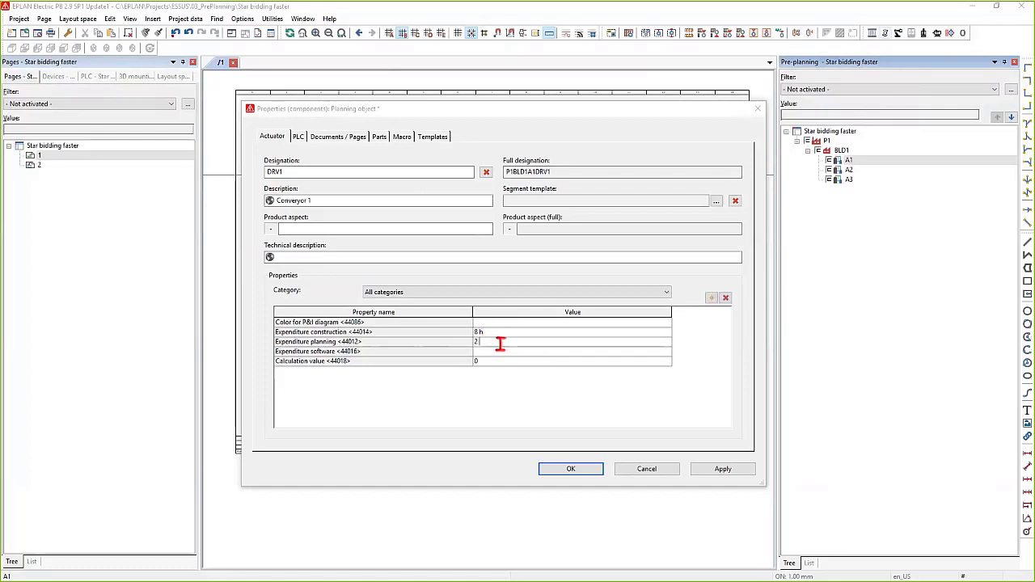
pyautogui.press('Return')
pyautogui.click(498, 355)
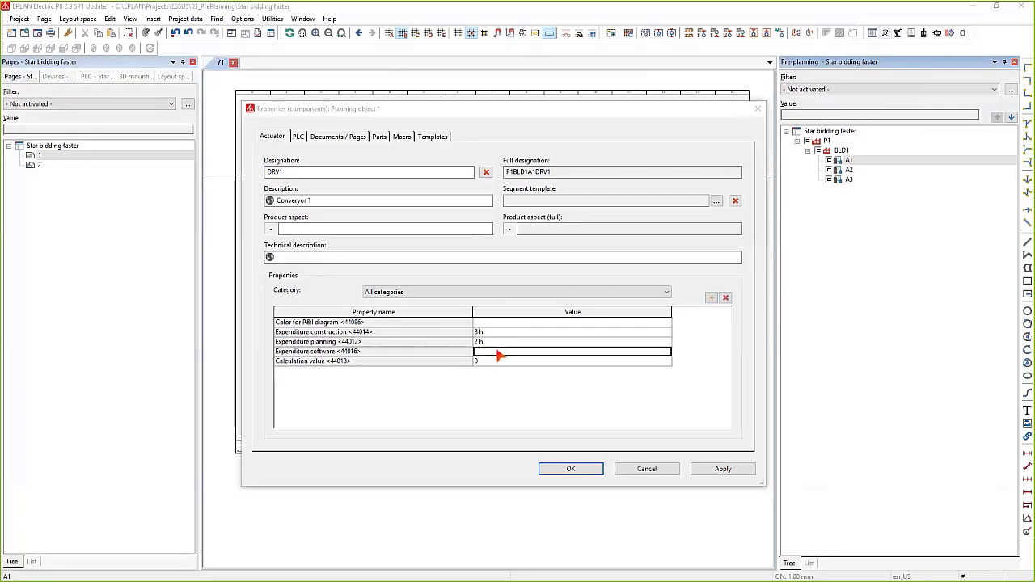
pyautogui.click(499, 355)
pyautogui.write('2')
pyautogui.press('Return')
pyautogui.write('1')
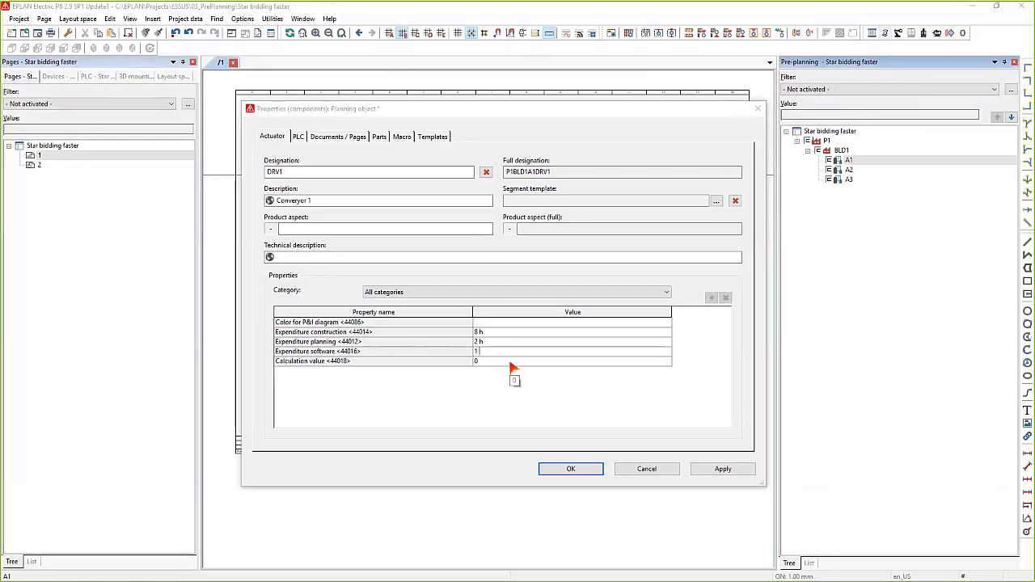
# Step: Set the actuator's calculation value to 8500 and save the planning object's properties
pyautogui.click(511, 363)
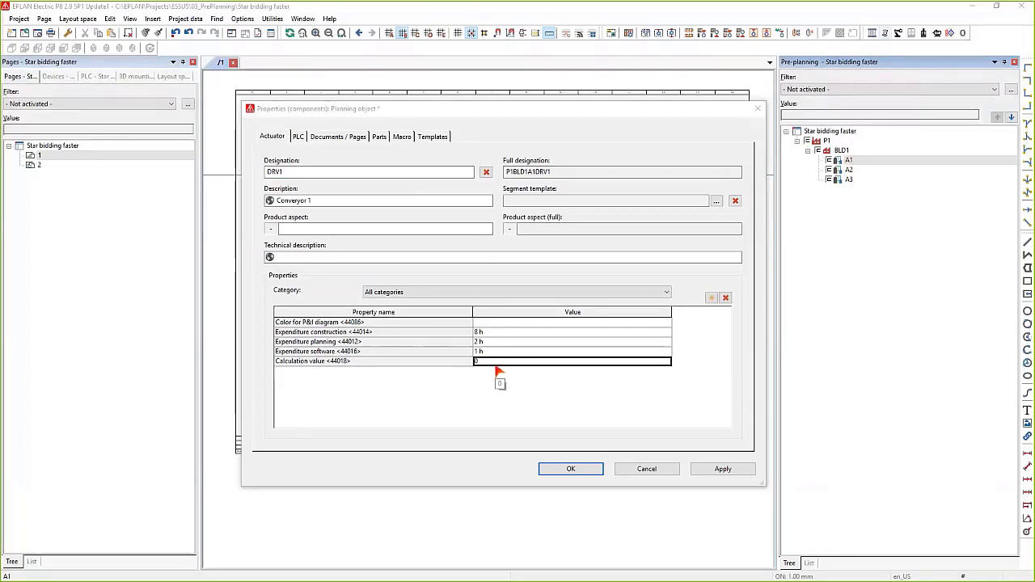
pyautogui.write('8500')
pyautogui.press('Return')
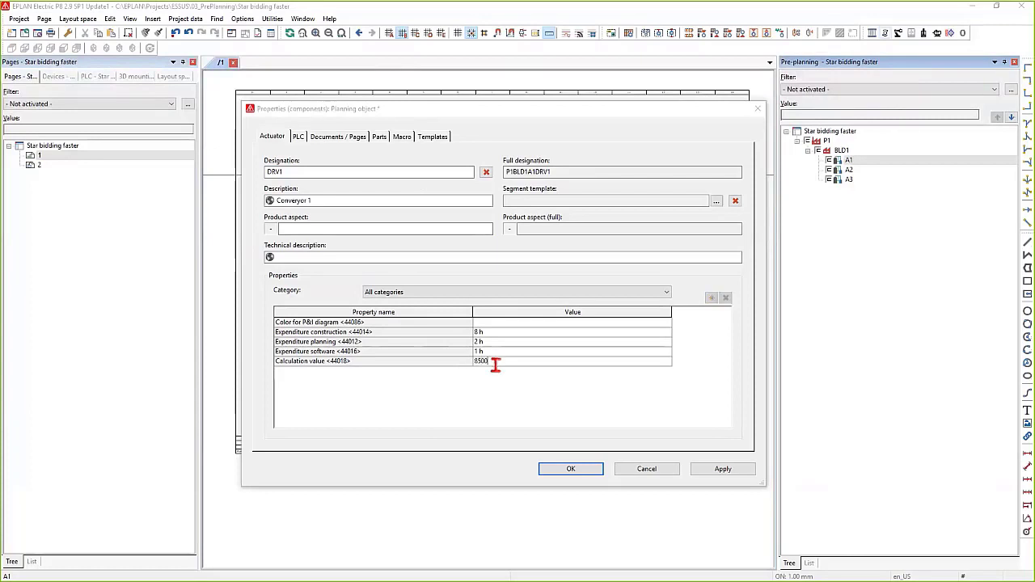
pyautogui.click(507, 362)
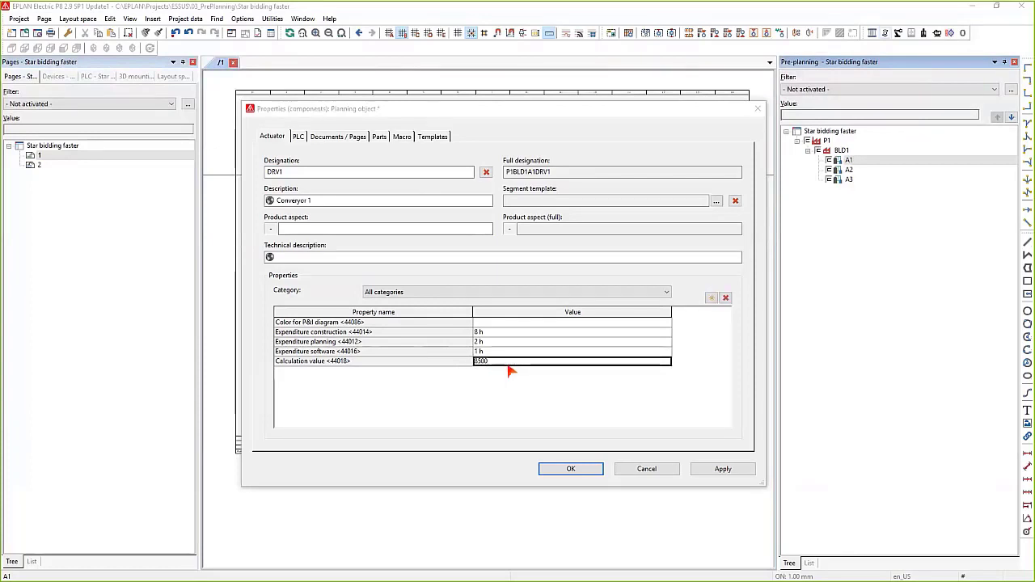
pyautogui.click(722, 468)
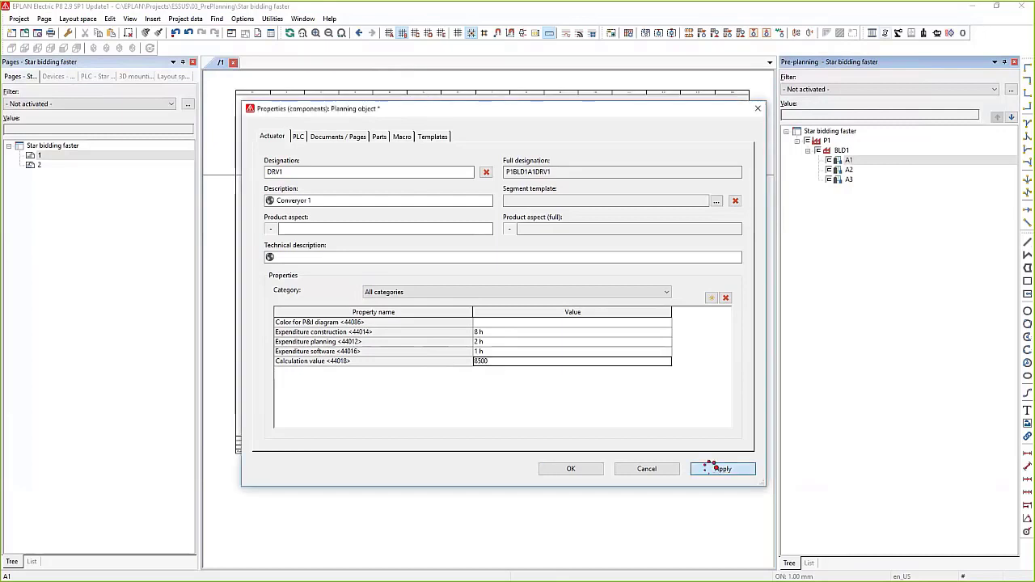
pyautogui.click(584, 471)
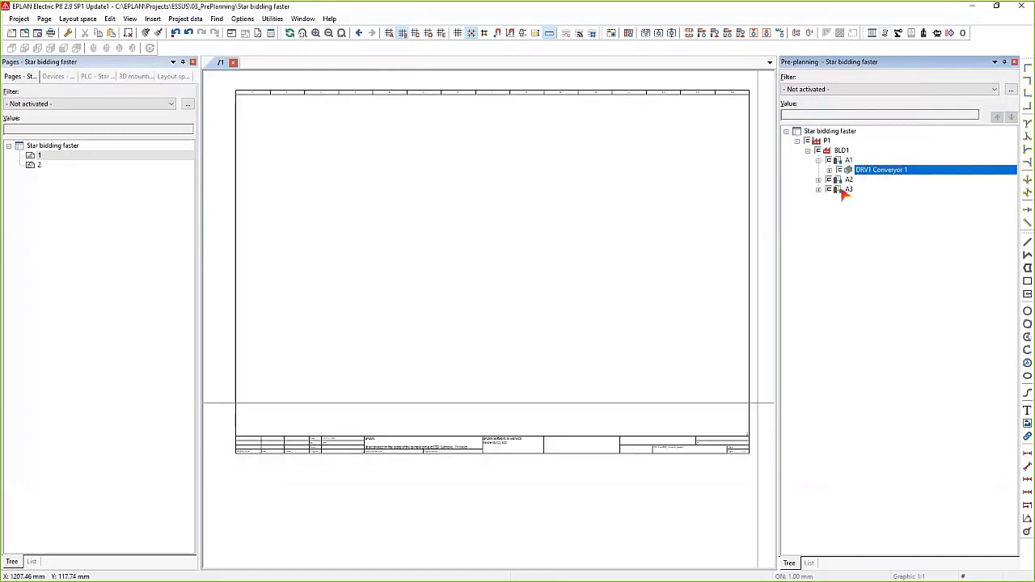
# Step: Copy the DRV1 Converyor 1 planning object from segment A1 into segments A2 and A3
pyautogui.click(848, 181)
pyautogui.click(873, 170)
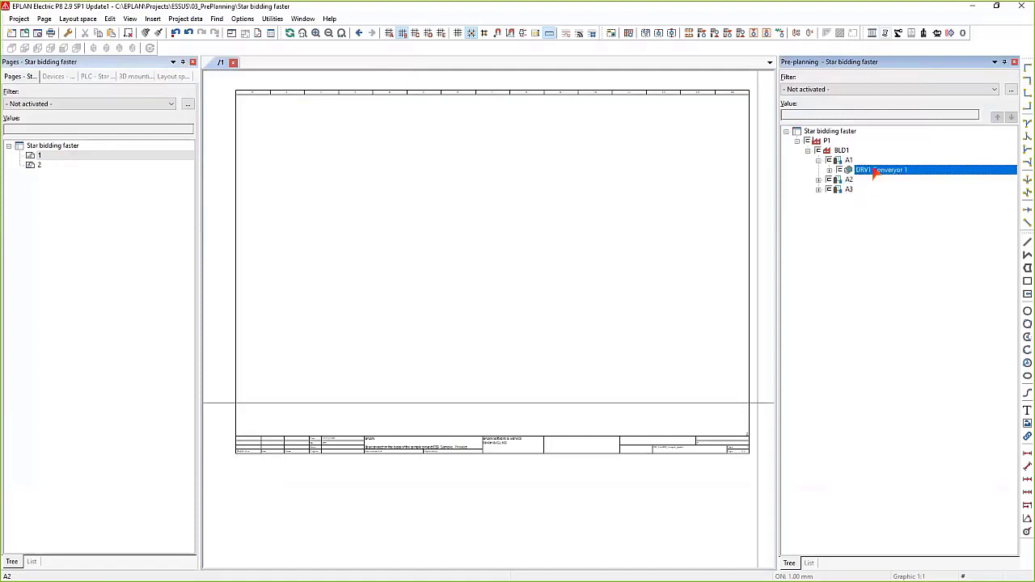
pyautogui.click(848, 172)
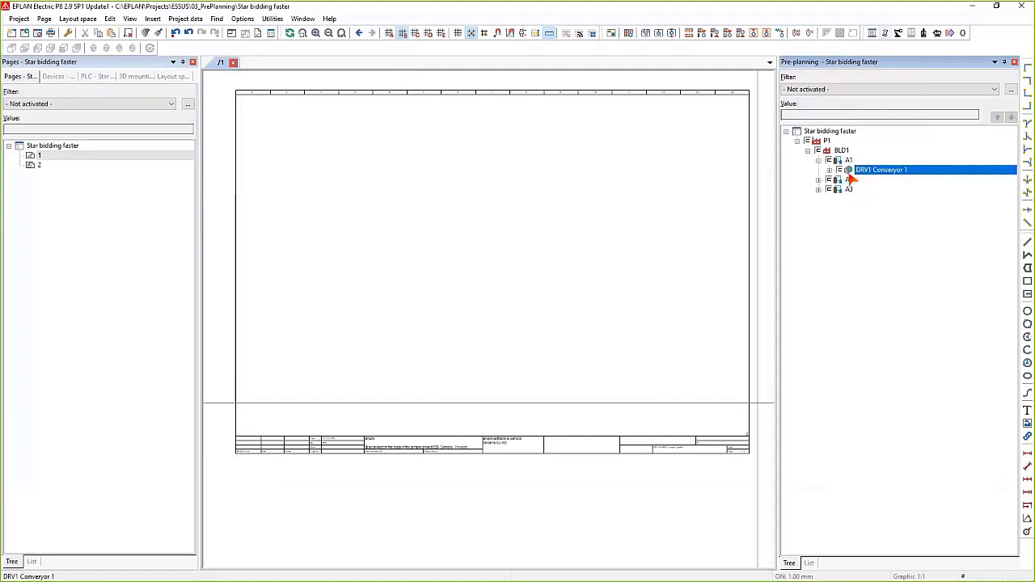
pyautogui.click(847, 177)
pyautogui.hotkey('ctrl', 'v')
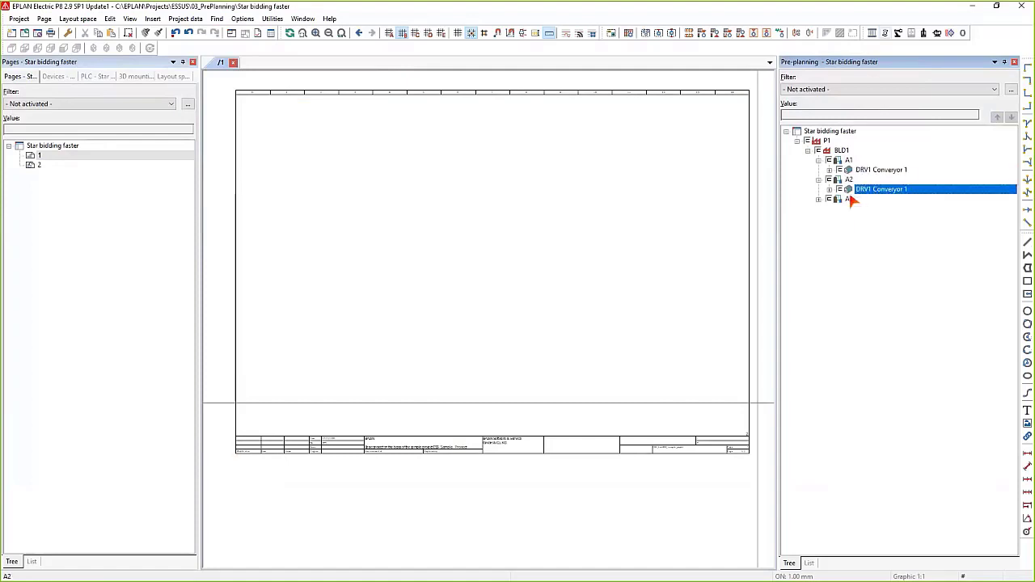
pyautogui.click(848, 199)
pyautogui.hotkey('ctrl', 'v')
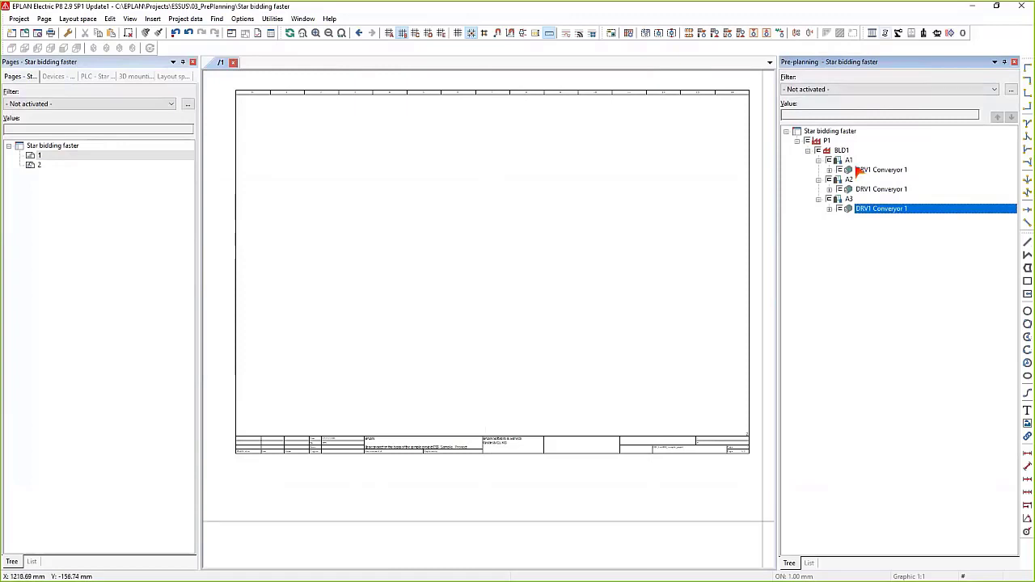
pyautogui.click(880, 170)
pyautogui.click(865, 211)
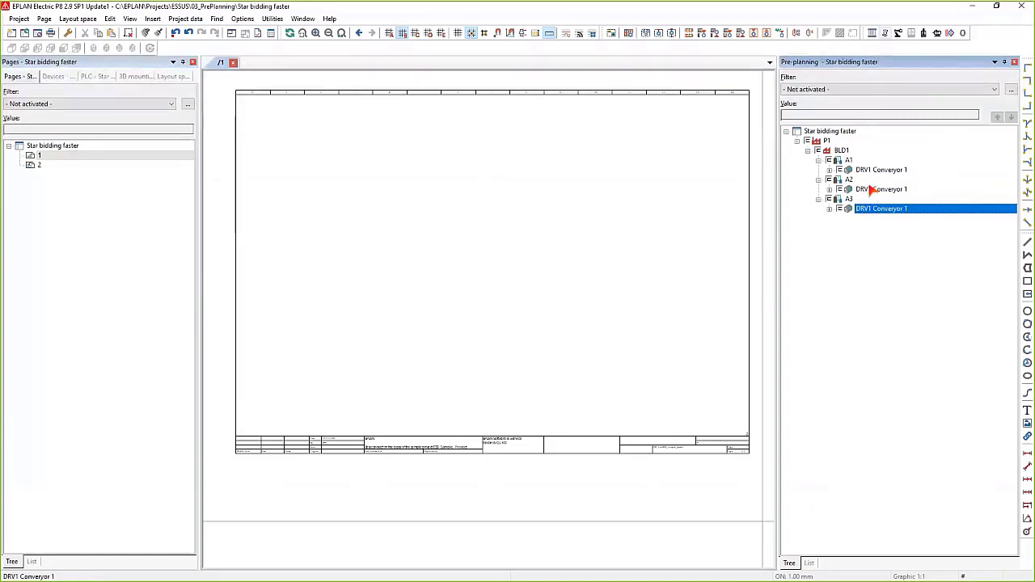
# Step: Generate a Pre-planning: Planning object overview report with manual selection for the project, output as page 3
pyautogui.click(194, 20)
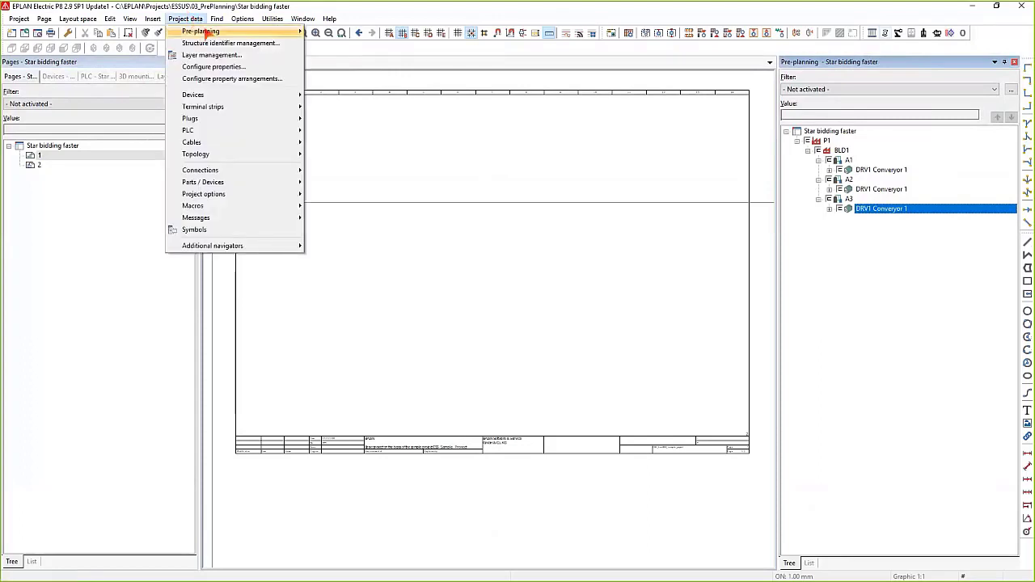
pyautogui.moveTo(204, 31)
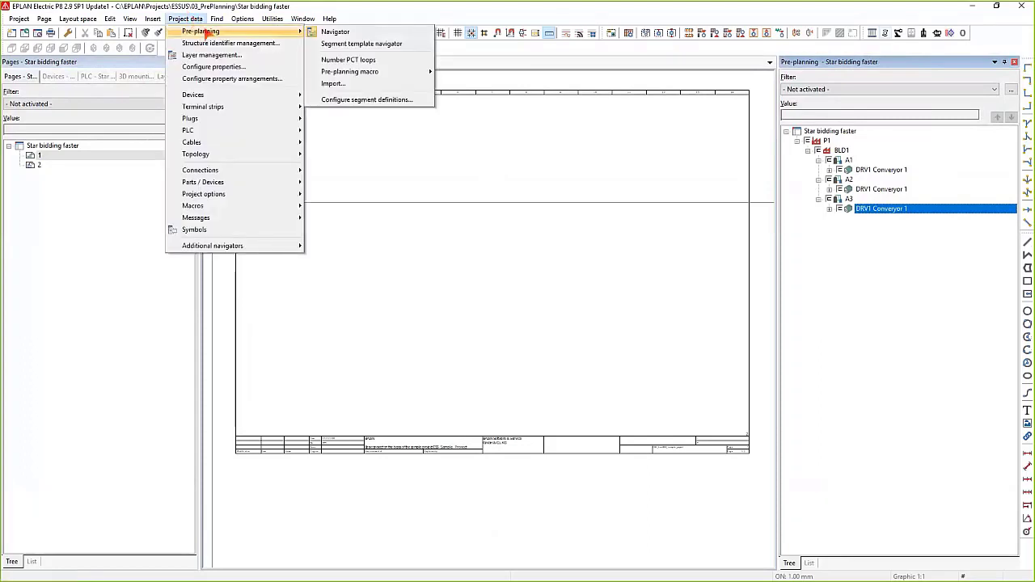
pyautogui.click(271, 19)
pyautogui.moveTo(348, 31)
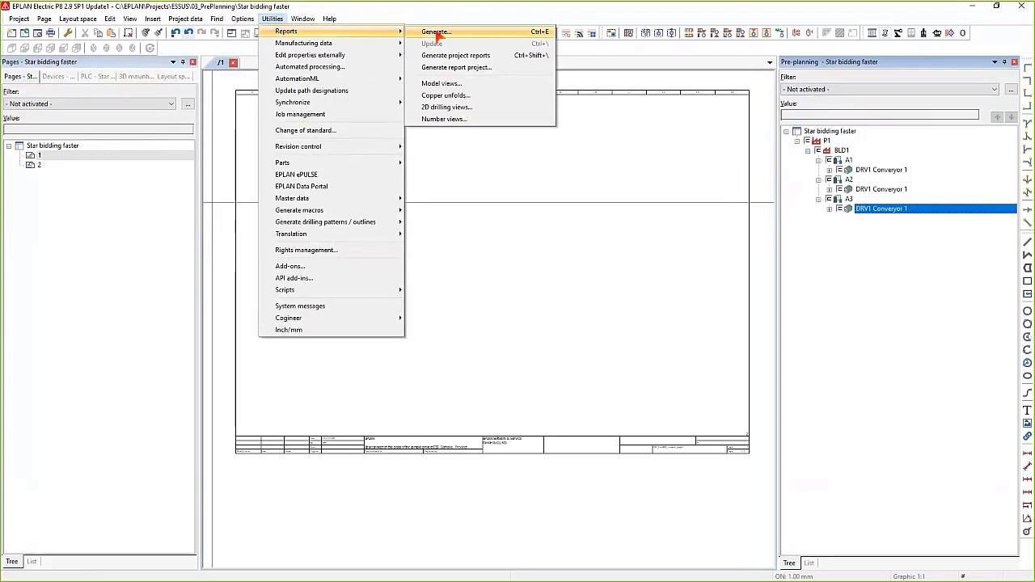
pyautogui.click(437, 32)
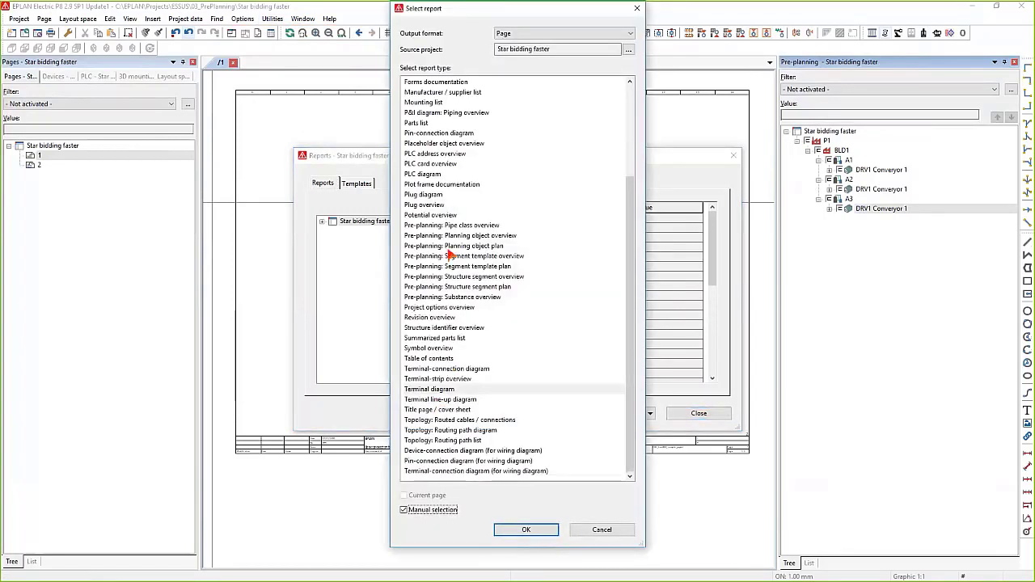
pyautogui.click(456, 236)
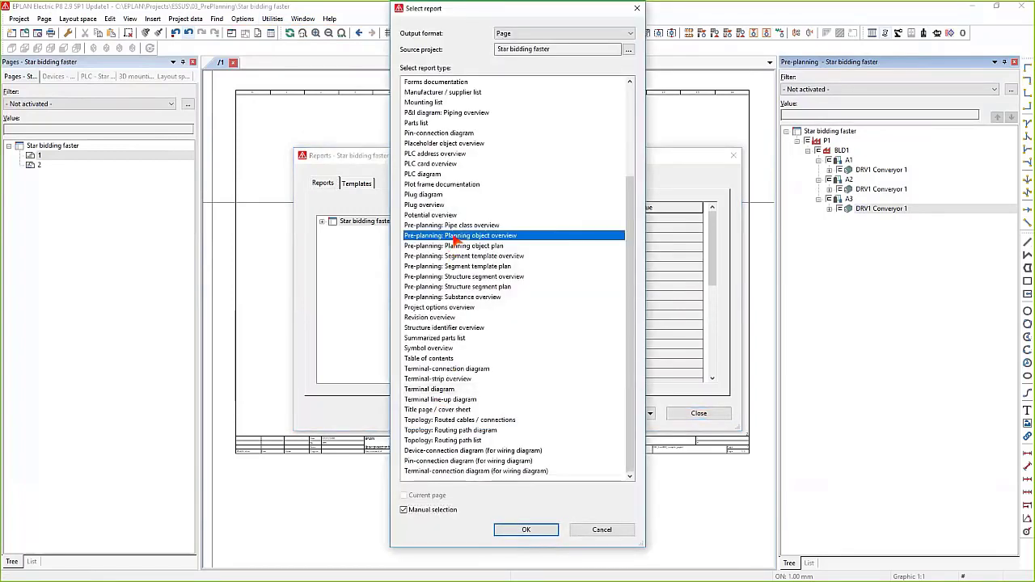
pyautogui.click(520, 529)
pyautogui.click(525, 529)
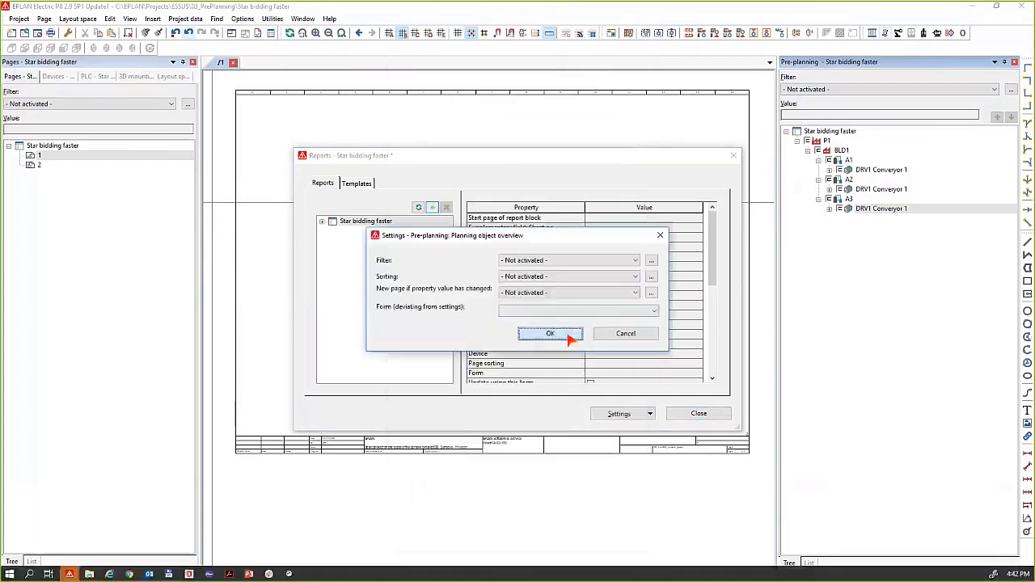
pyautogui.click(570, 335)
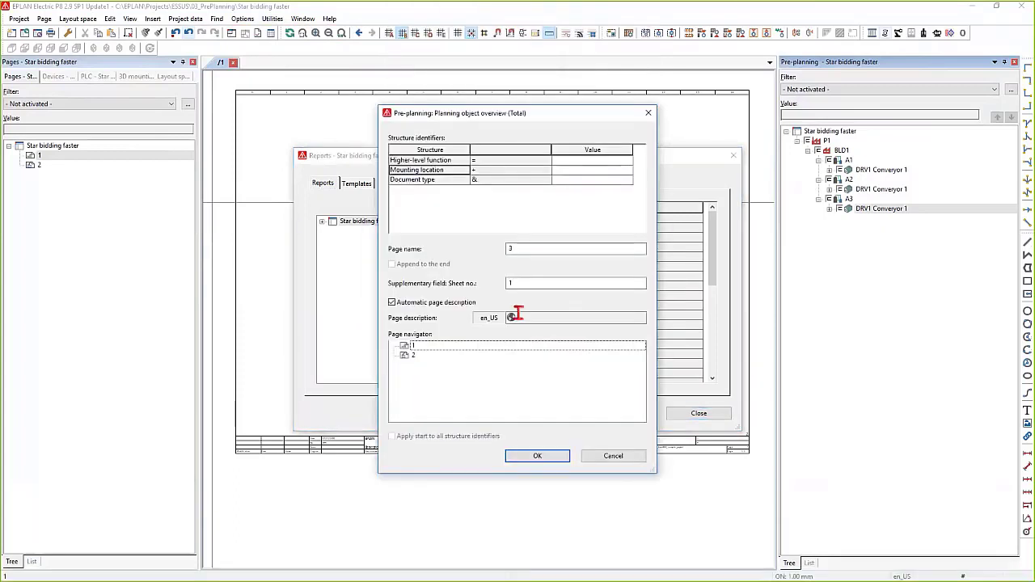
pyautogui.click(533, 455)
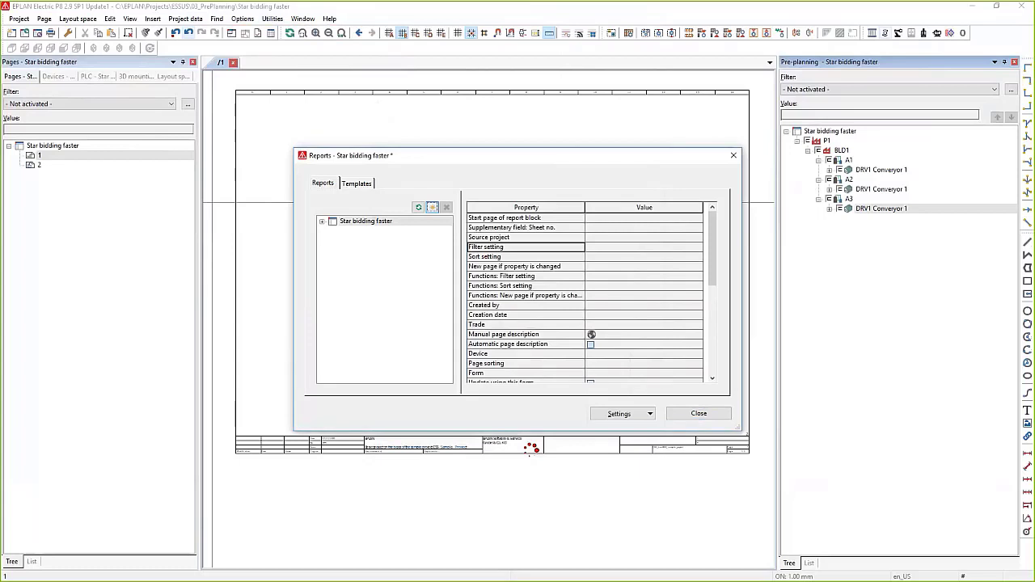
pyautogui.click(699, 414)
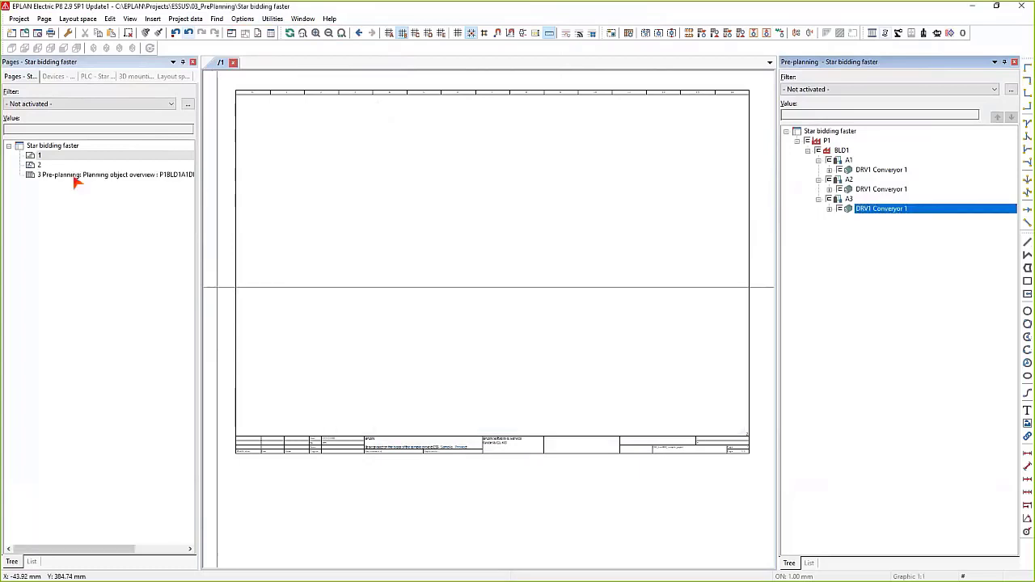
# Step: Open the planning object overview on page 3 and examine the work hours and prices per object and in total
pyautogui.click(88, 175)
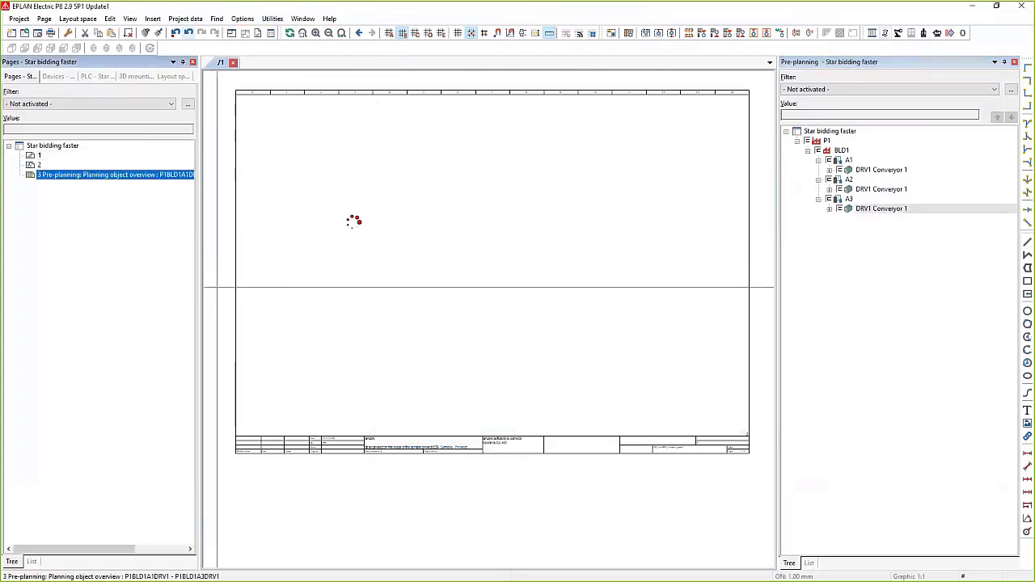
pyautogui.scroll(5, 235, 358)
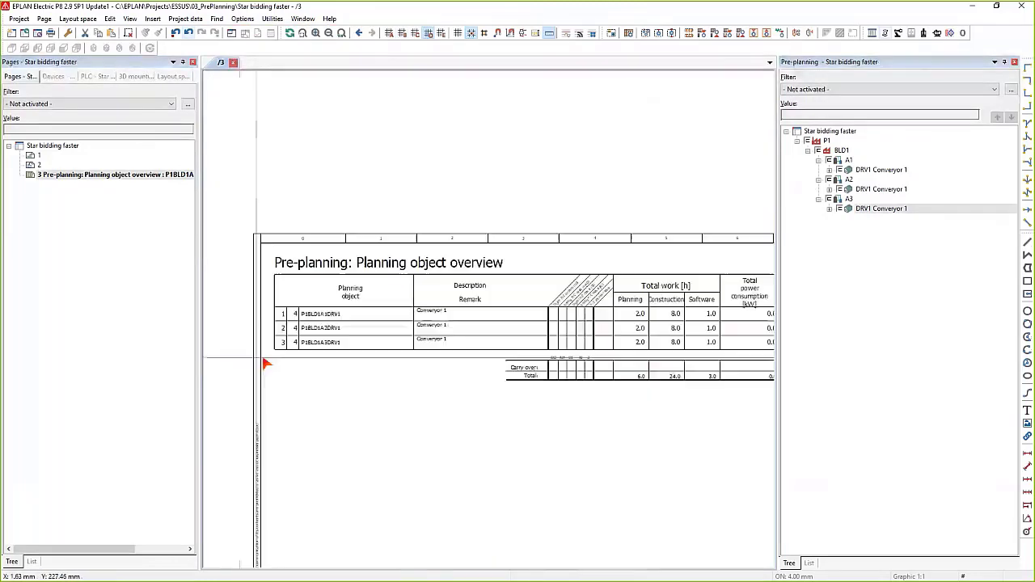
pyautogui.scroll(-1, 427, 403)
pyautogui.moveTo(518, 432); pyautogui.dragTo(439, 354, button='middle')
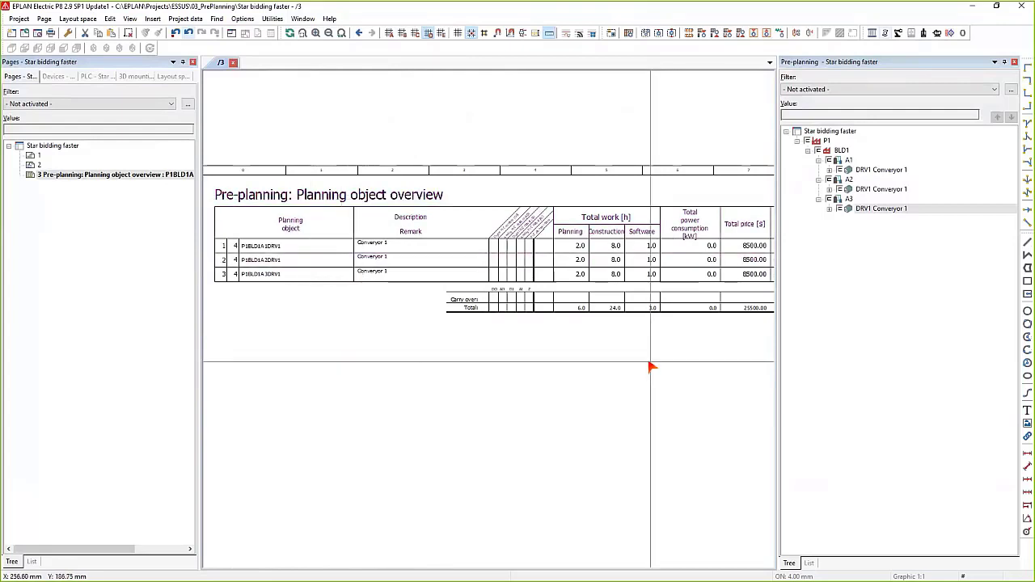
pyautogui.moveTo(571, 356); pyautogui.dragTo(468, 348, button='middle')
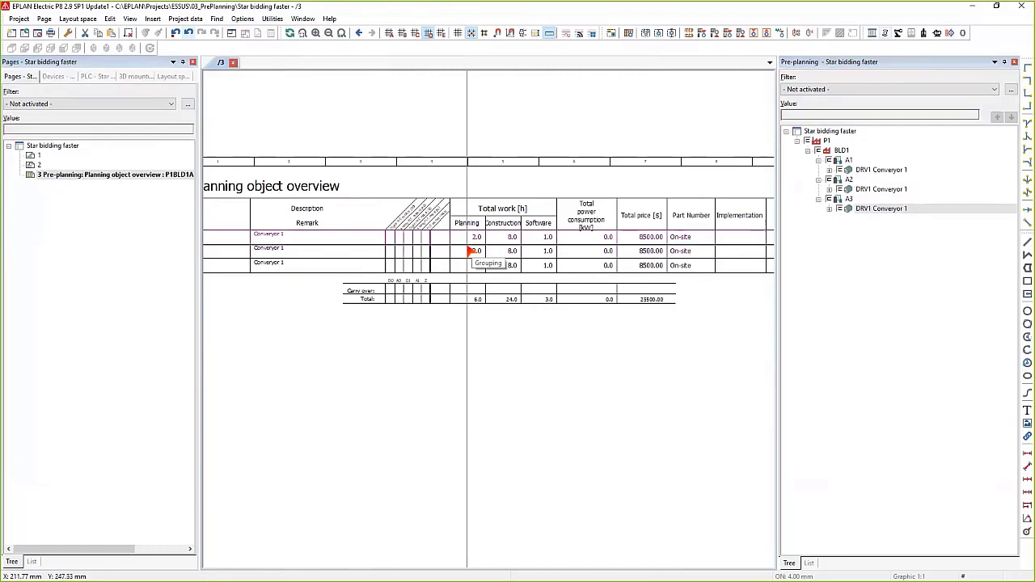
pyautogui.scroll(1, 473, 246)
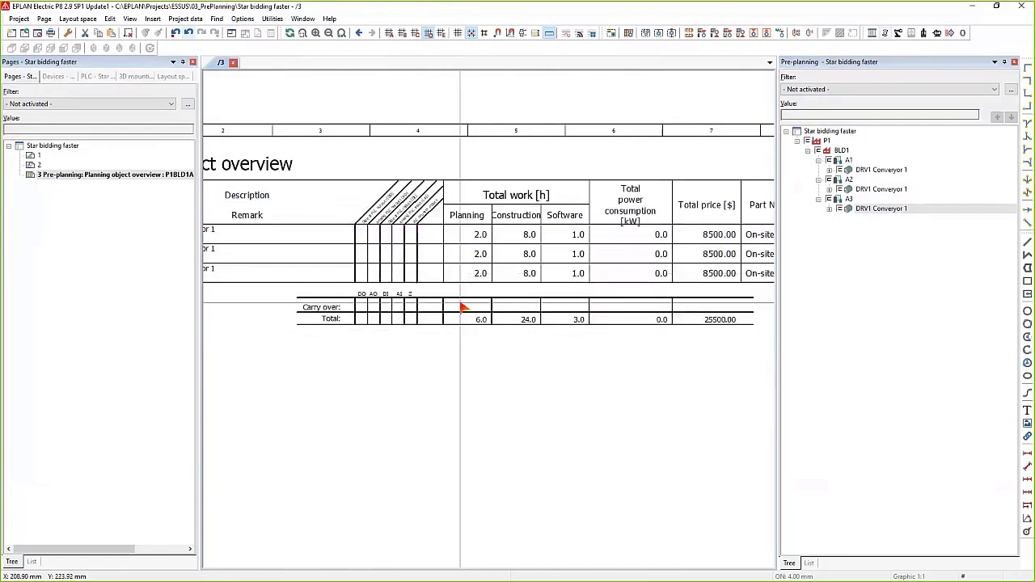
pyautogui.moveTo(461, 305); pyautogui.dragTo(744, 358)
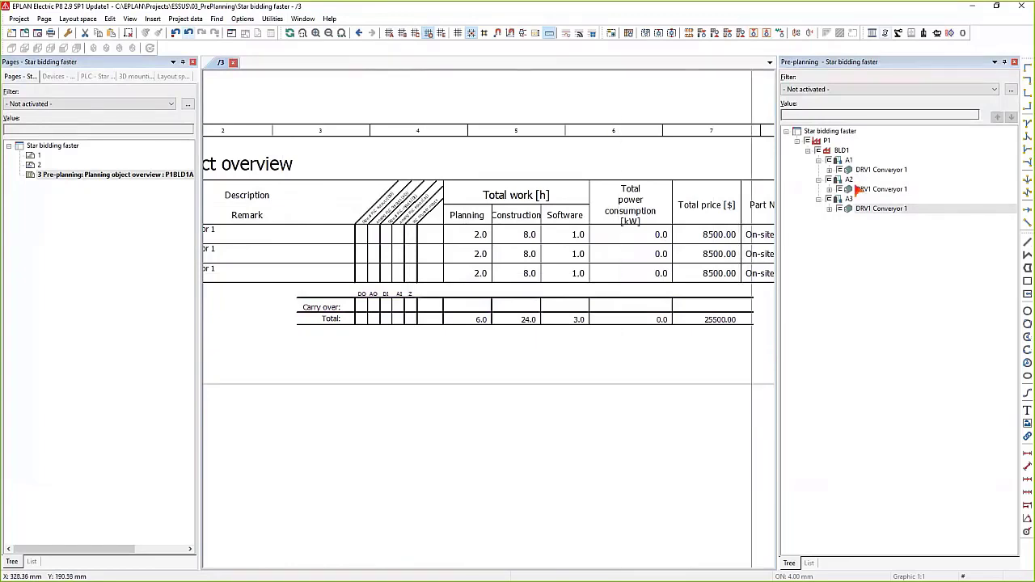
# Step: Open the shared PLC address properties of the three DRV1 Converyor 1 planning objects in segments A1, A2 and A3
pyautogui.click(863, 170)
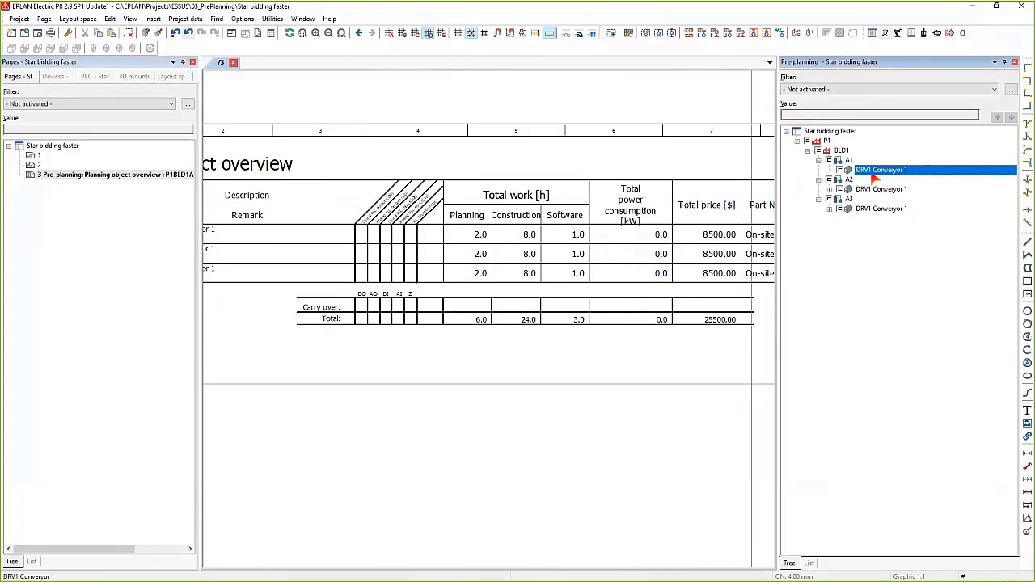
pyautogui.keyDown('shift'); pyautogui.click(878, 206); pyautogui.keyUp('shift')
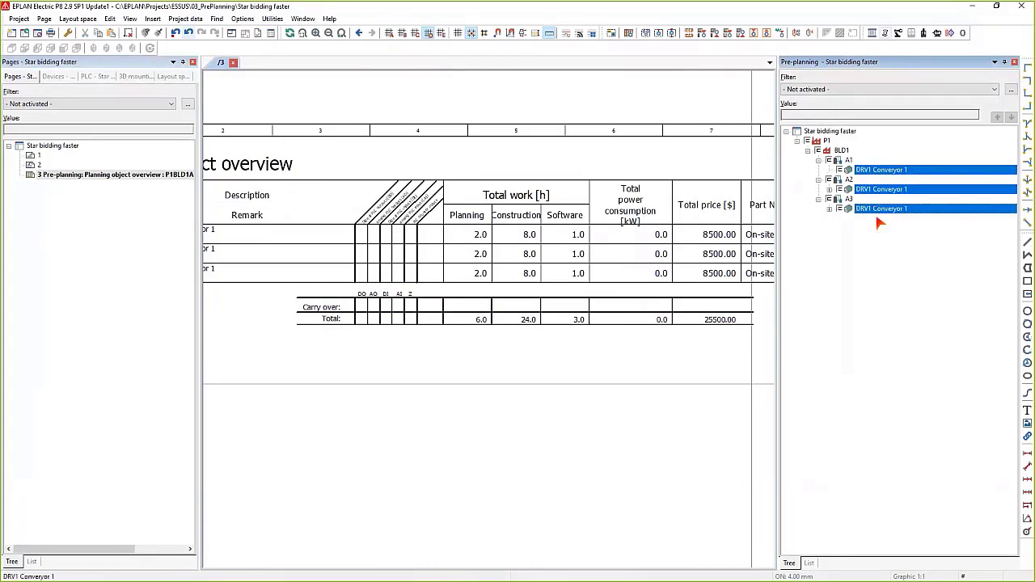
pyautogui.rightClick(880, 223)
pyautogui.click(914, 397)
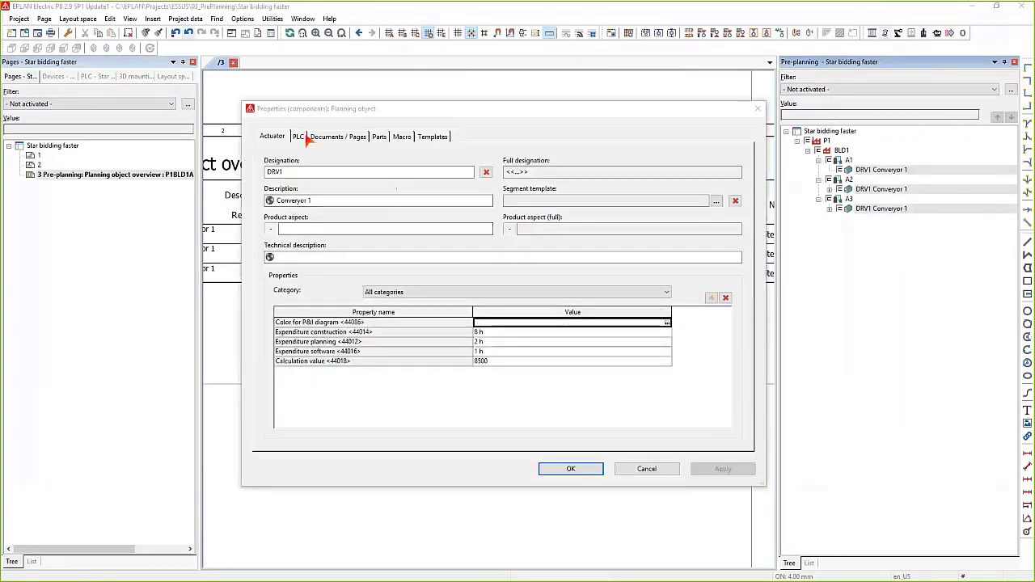
pyautogui.click(297, 136)
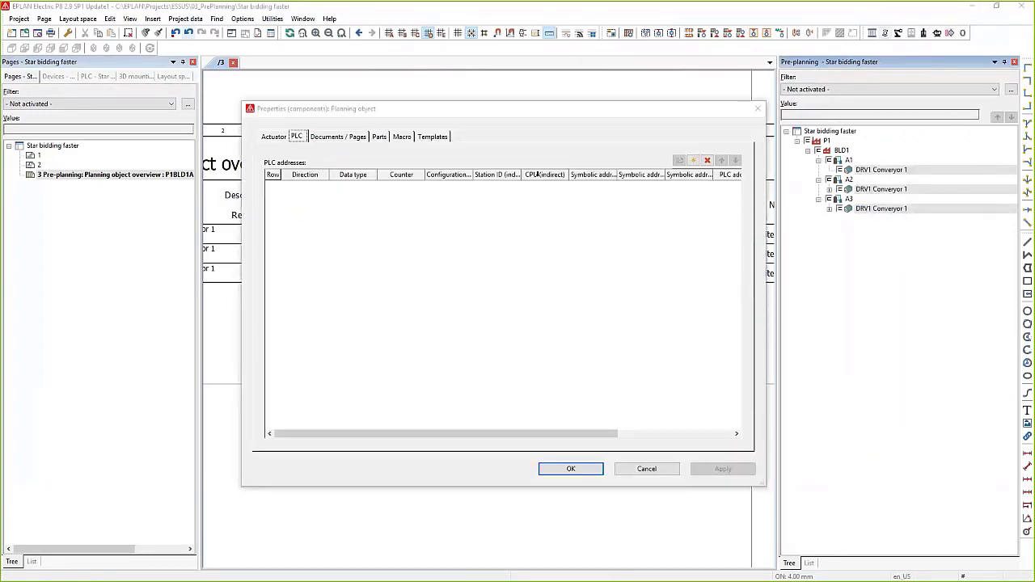
# Step: Add a PLC address with direction Output and data type BOOL to the selected planning objects
pyautogui.click(692, 160)
pyautogui.click(322, 186)
pyautogui.click(323, 185)
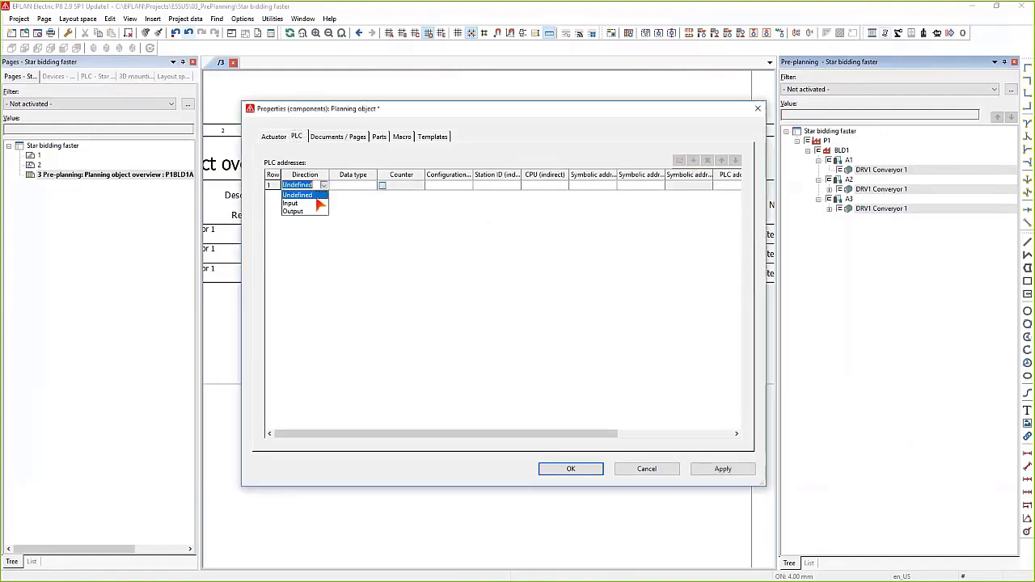
pyautogui.click(293, 204)
pyautogui.click(324, 185)
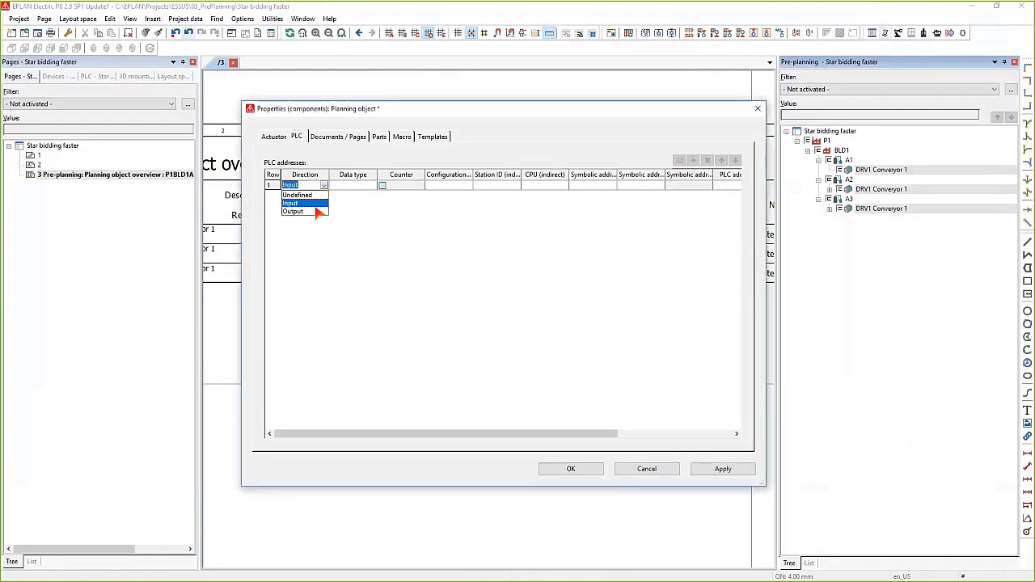
pyautogui.click(315, 213)
pyautogui.click(371, 185)
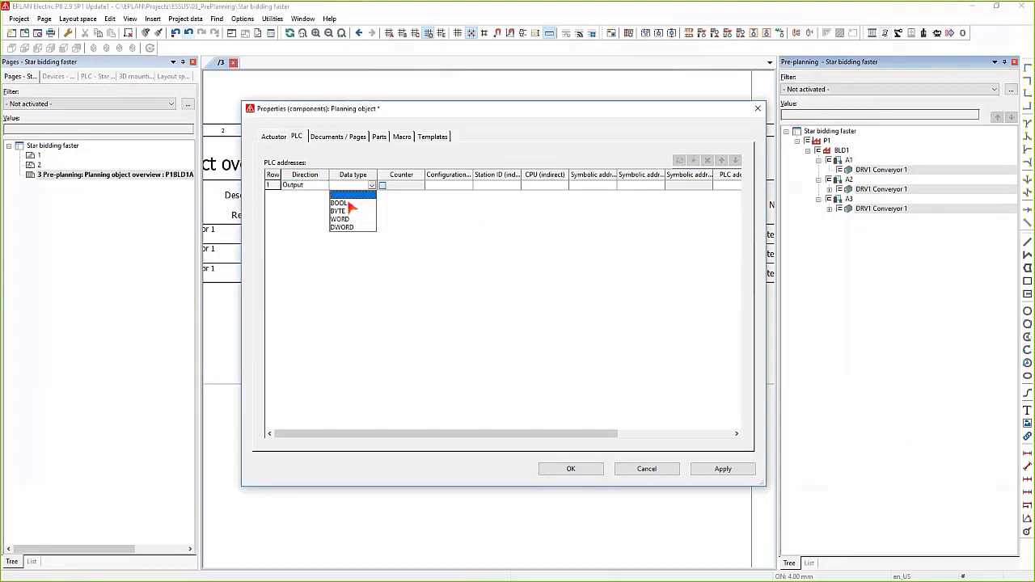
pyautogui.click(340, 203)
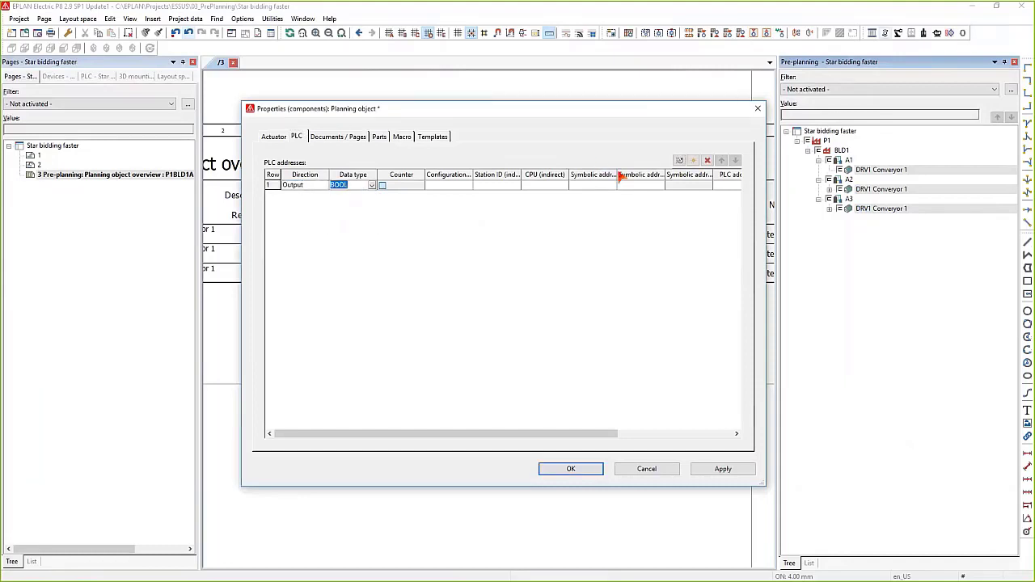
# Step: Add three more PLC addresses in rows 2 to 4 with direction Input and data type BOOL
pyautogui.click(693, 160)
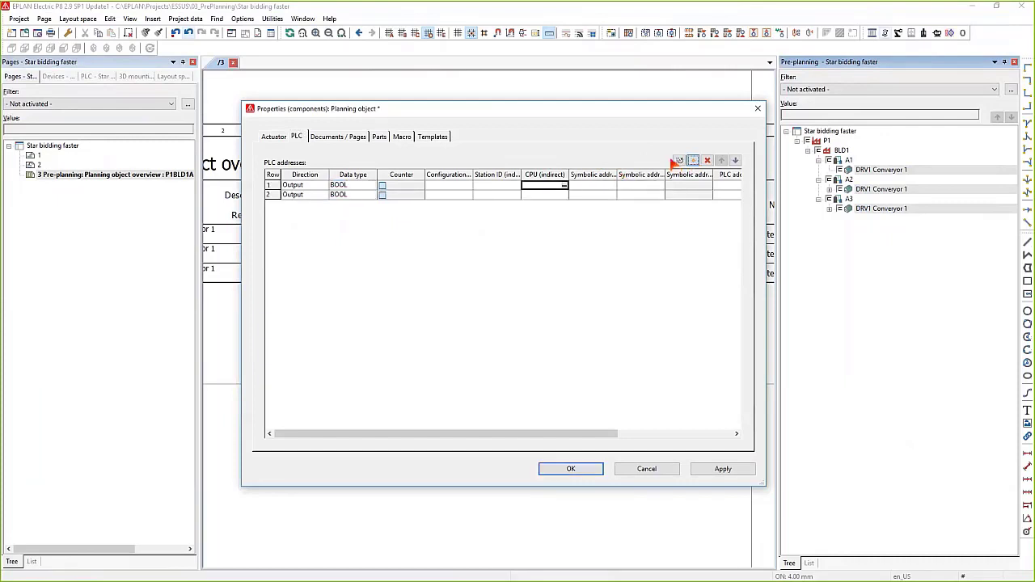
pyautogui.click(325, 195)
pyautogui.click(325, 195)
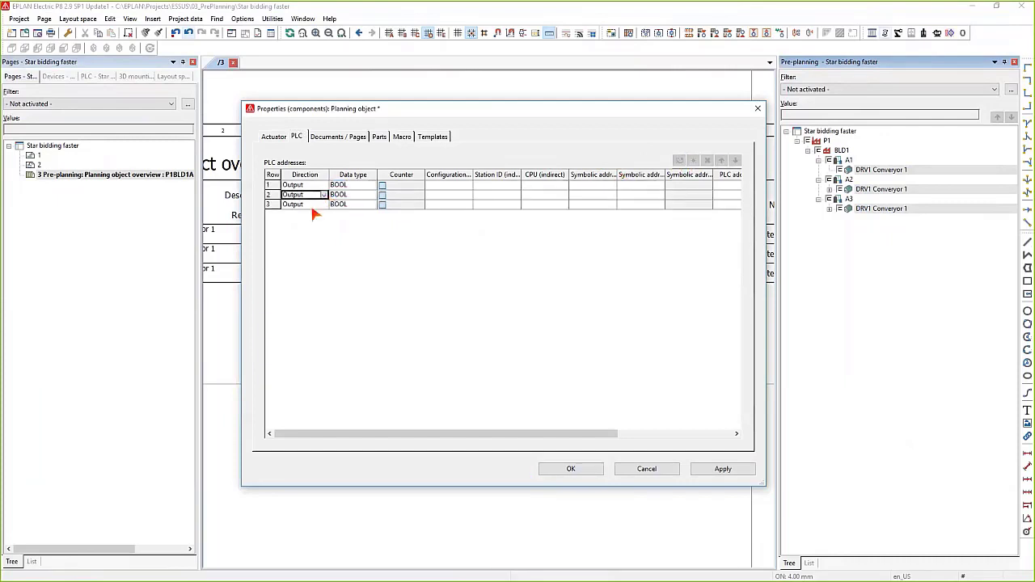
pyautogui.click(303, 213)
pyautogui.click(324, 204)
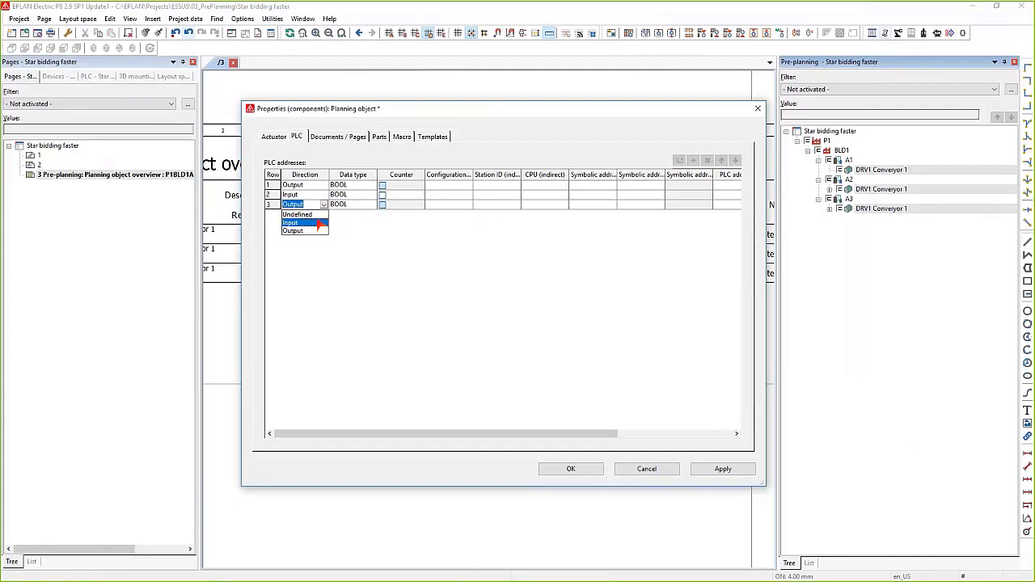
pyautogui.click(299, 220)
pyautogui.click(718, 209)
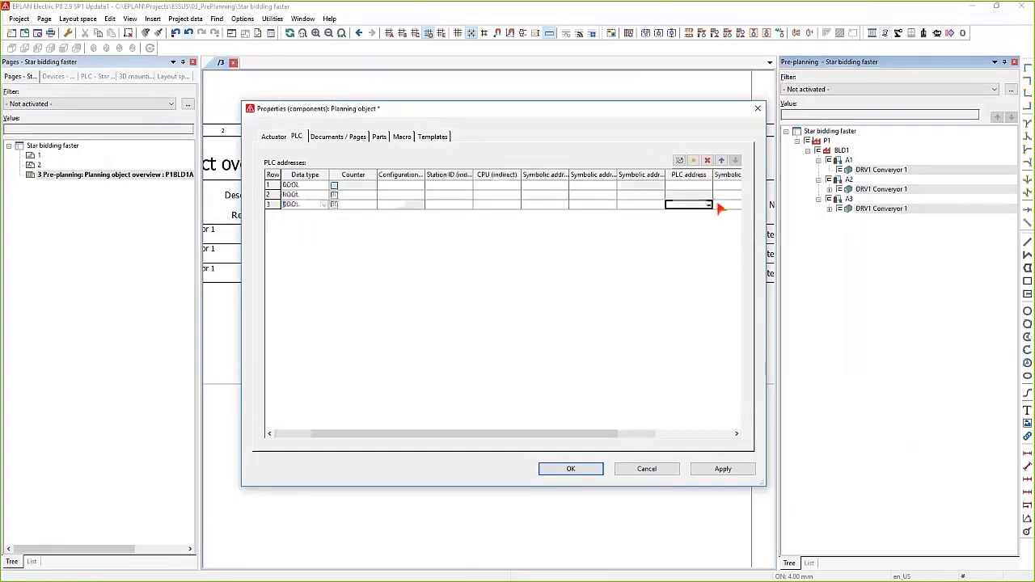
pyautogui.click(693, 160)
pyautogui.moveTo(503, 433); pyautogui.dragTo(466, 433)
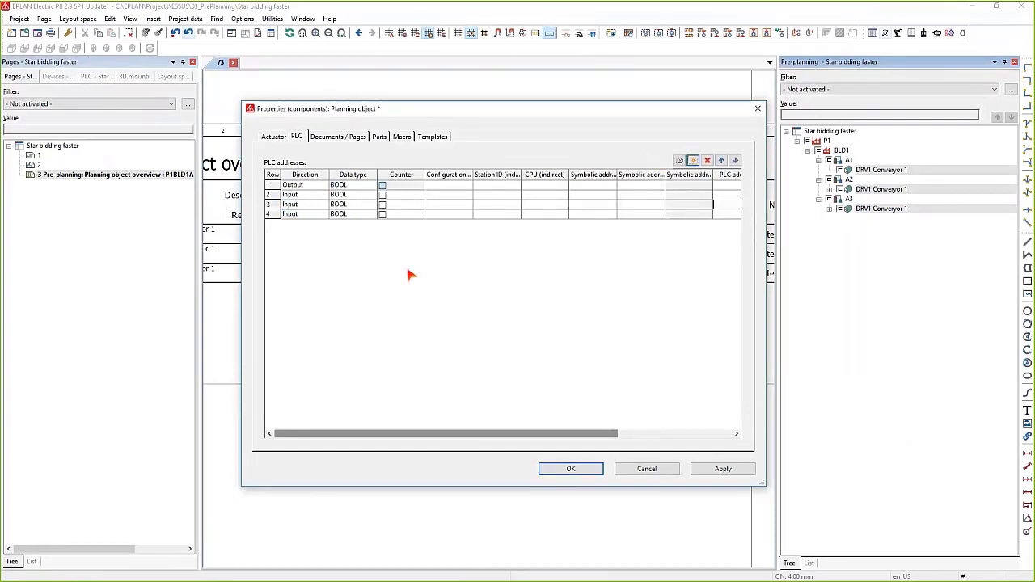
# Step: Enter the function texts "Mtr strat", "Mtr stop" and "Ntr fault" for the input addresses in rows 2, 3 and 4
pyautogui.click(707, 434)
pyautogui.click(700, 197)
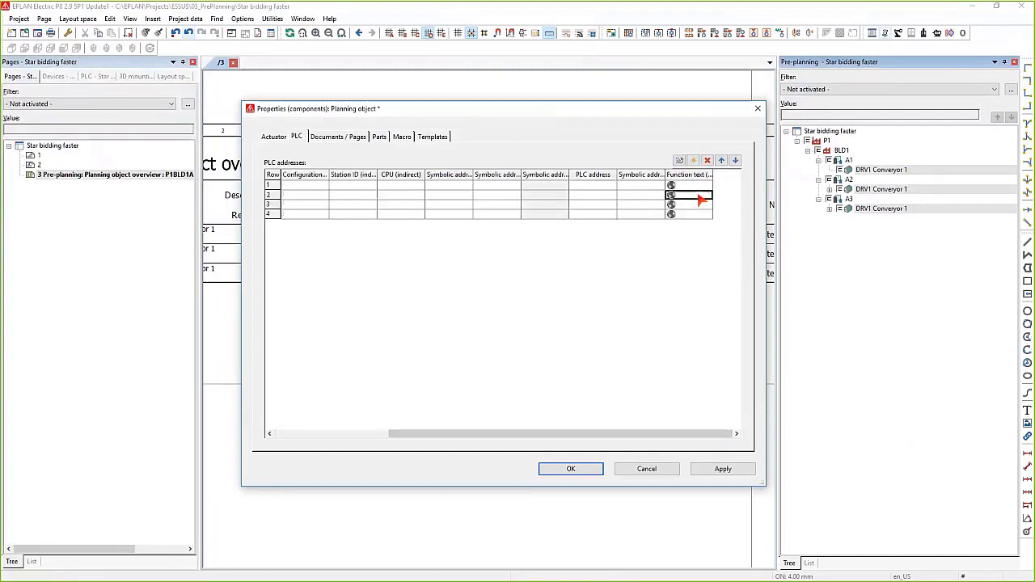
pyautogui.write('Mtr')
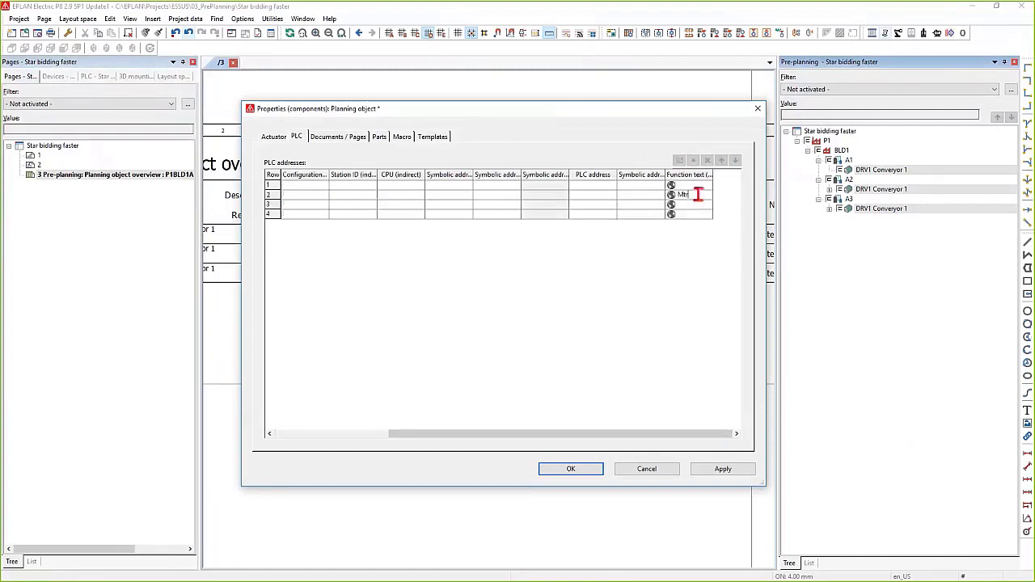
pyautogui.write(' start')
pyautogui.click(700, 202)
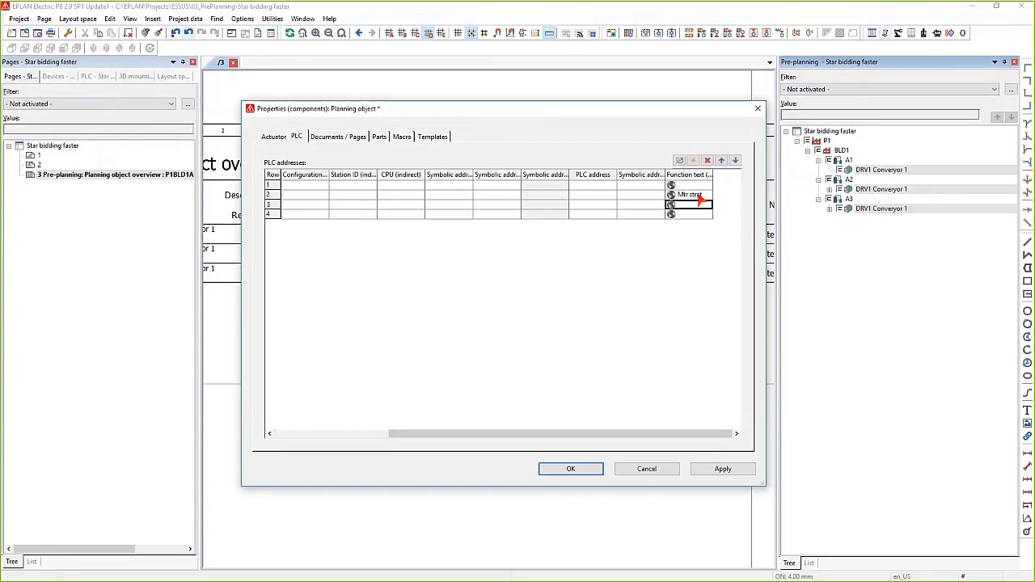
pyautogui.write('Mtr')
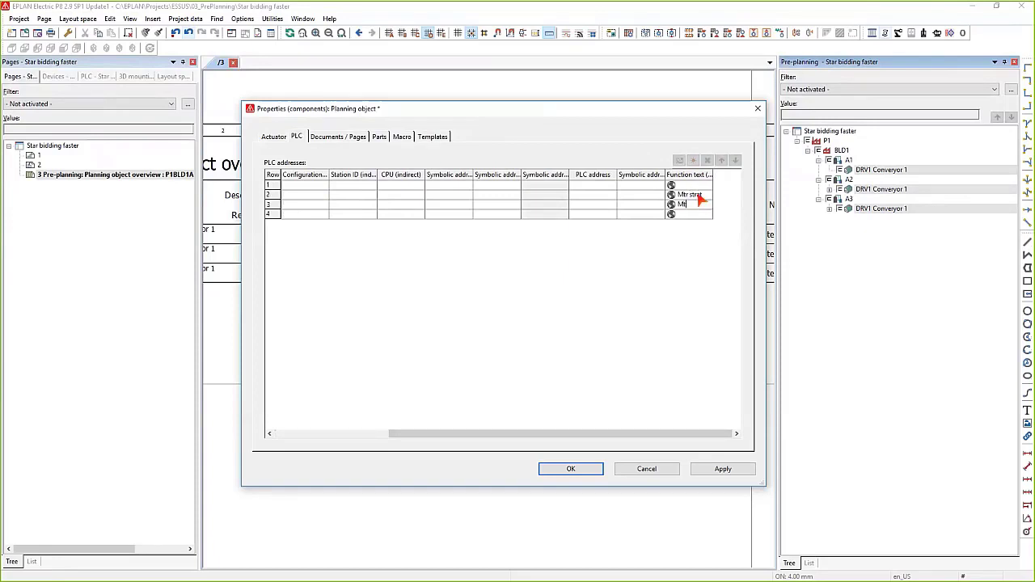
pyautogui.write(' stop')
pyautogui.press('Return')
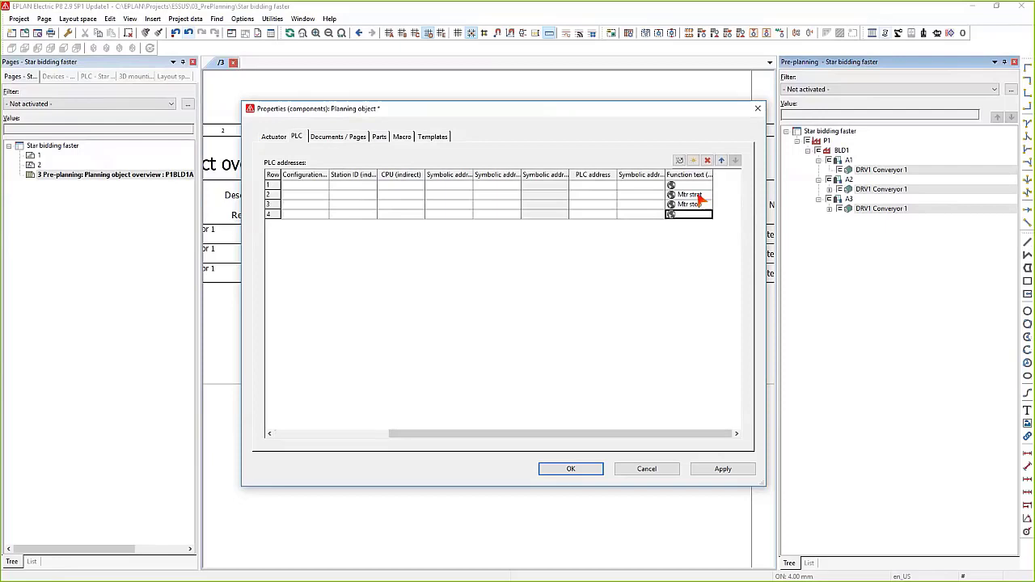
pyautogui.write('Mtr')
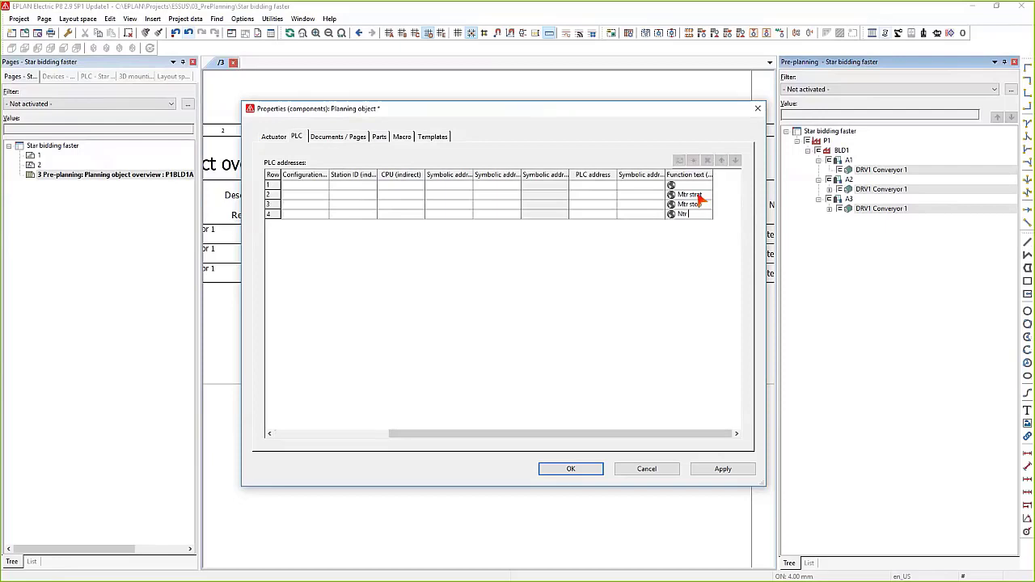
pyautogui.write(' fault')
# Step: Enter the function text "Mtr run" for the output address in row 1 and save the planning objects' properties
pyautogui.click(693, 186)
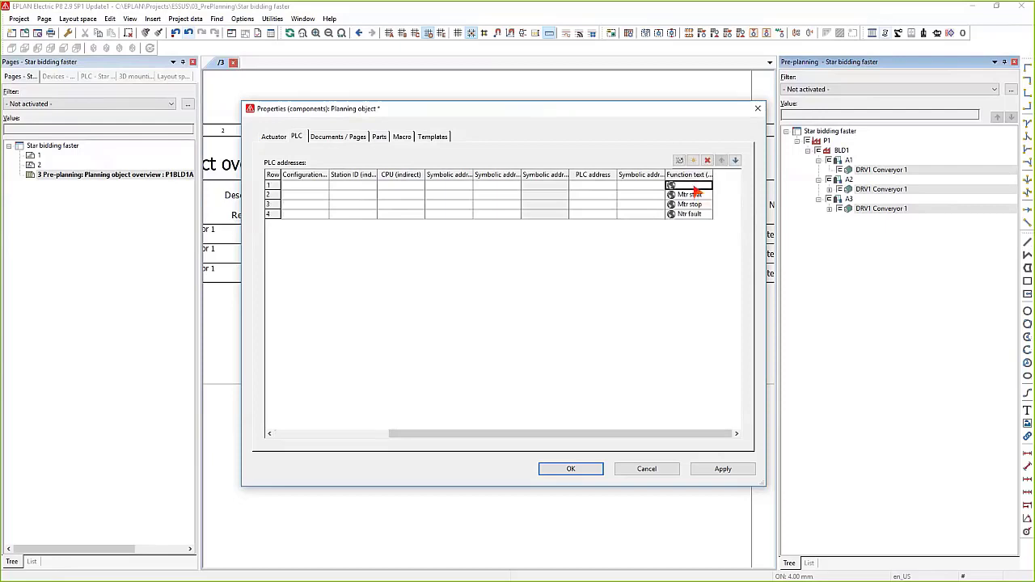
pyautogui.write('Mtr')
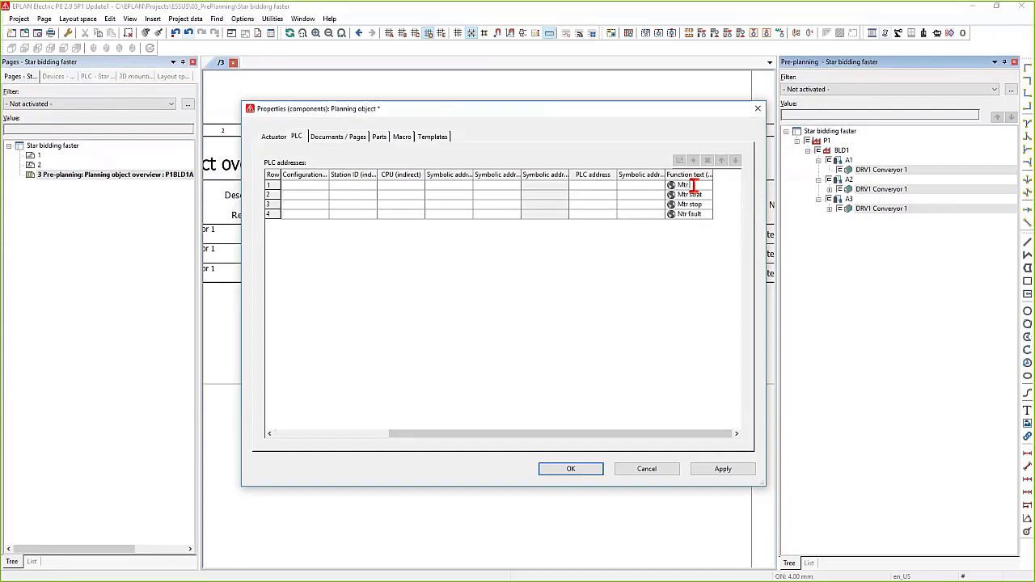
pyautogui.write(' run')
pyautogui.press('Return')
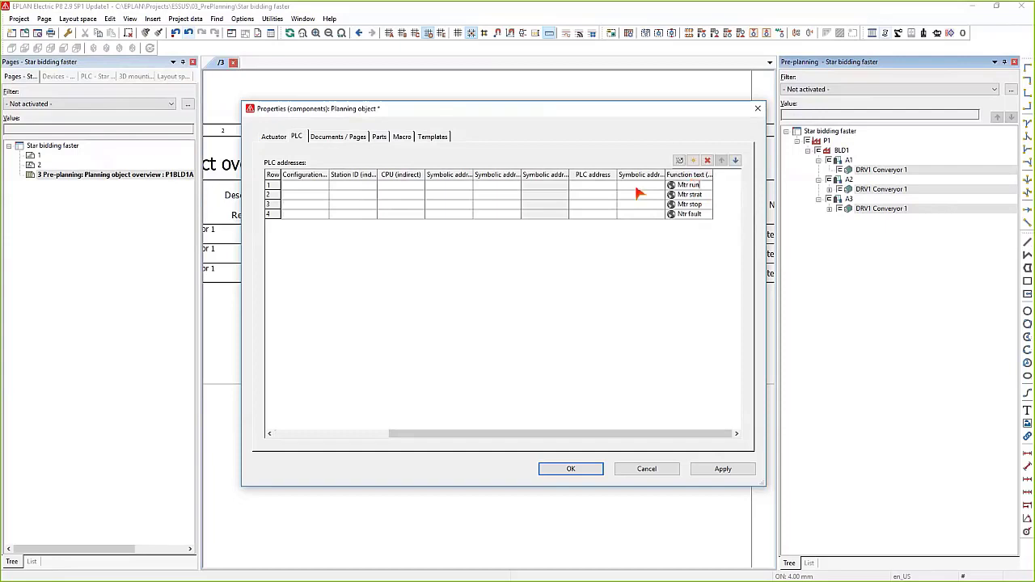
pyautogui.click(724, 470)
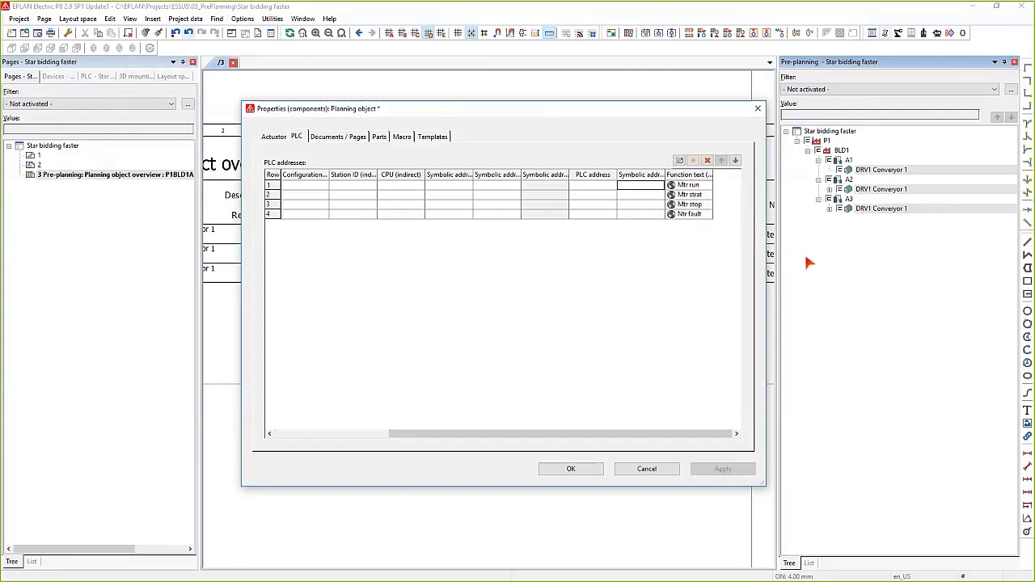
pyautogui.click(571, 469)
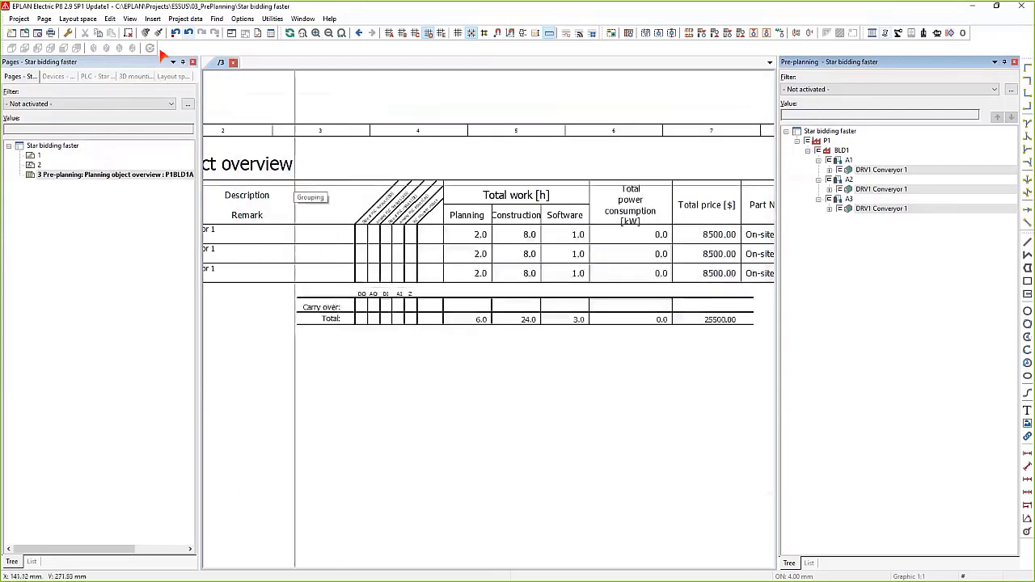
# Step: Update the planning object overview report on page 3 and examine its digital output and input counts
pyautogui.click(273, 19)
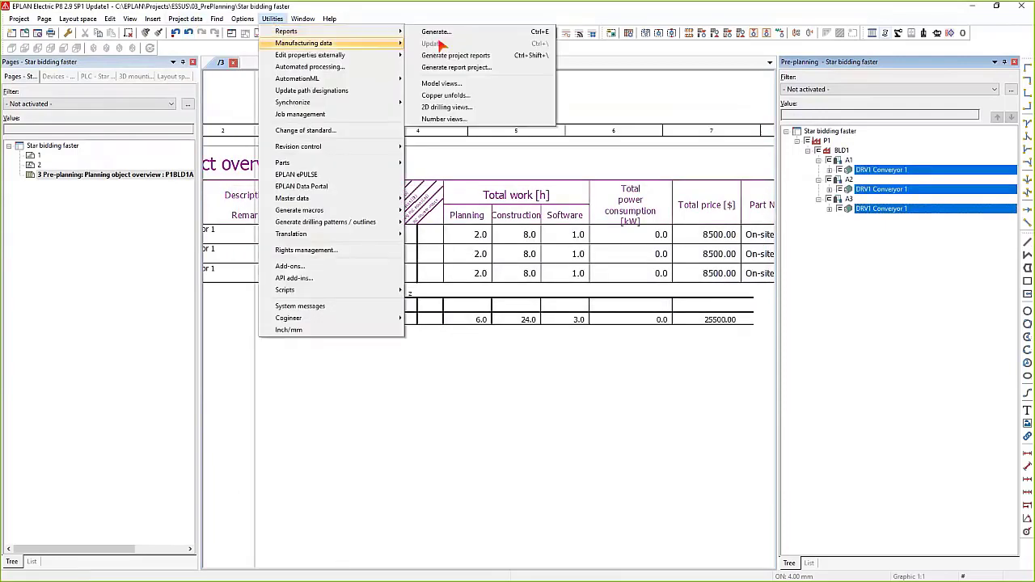
pyautogui.moveTo(351, 32)
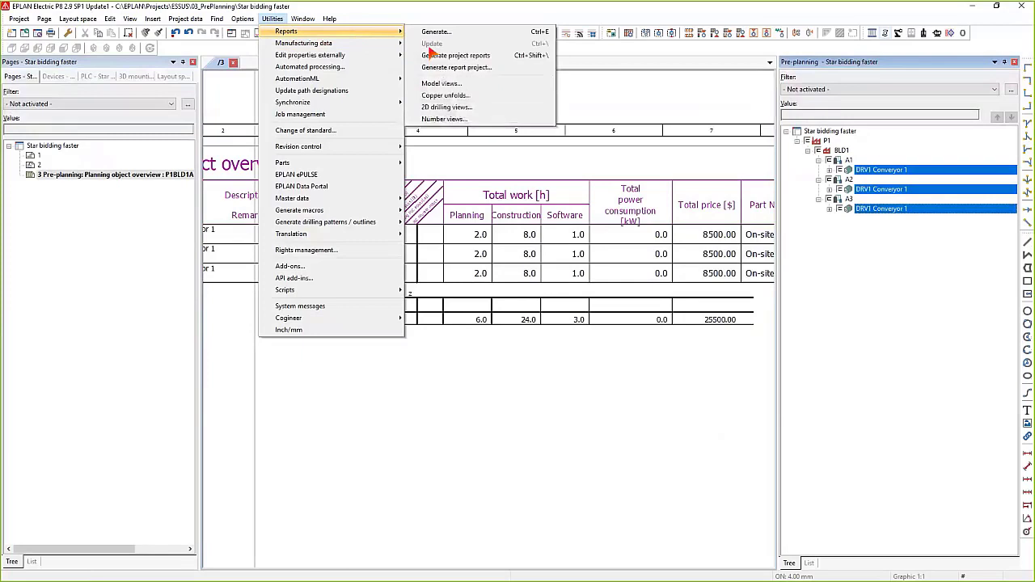
pyautogui.click(469, 199)
pyautogui.click(474, 156)
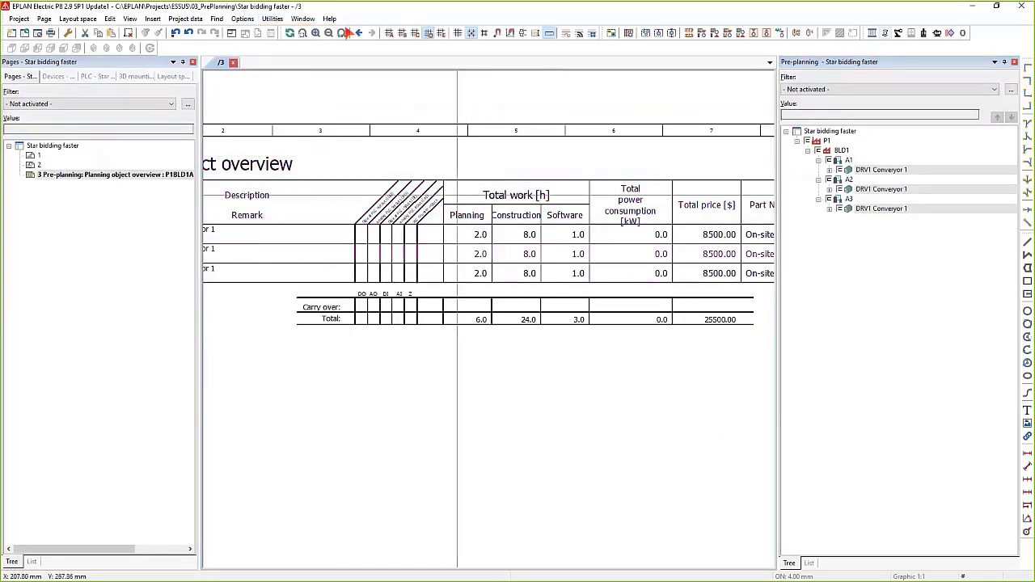
pyautogui.click(273, 19)
pyautogui.moveTo(323, 28)
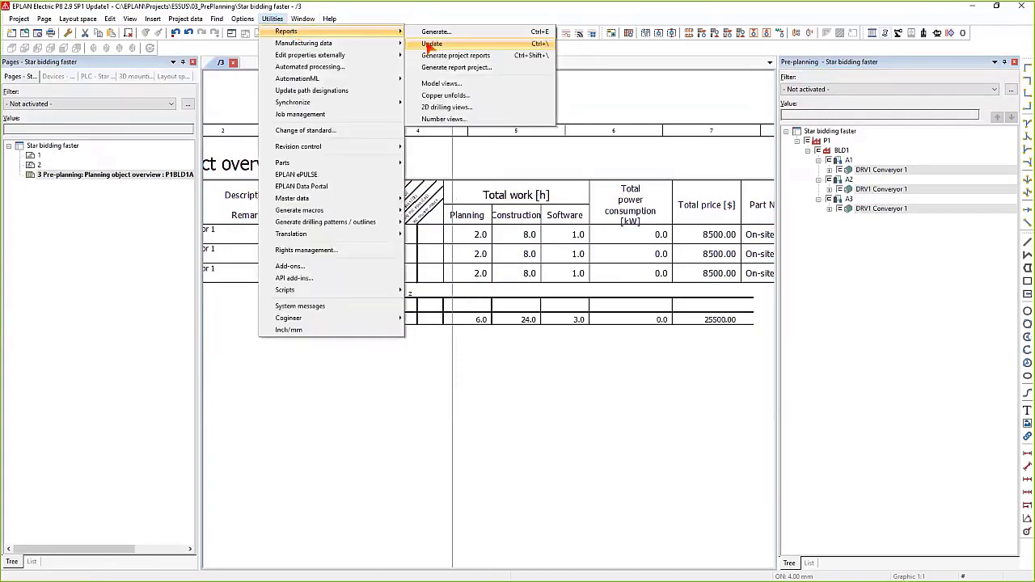
pyautogui.click(425, 43)
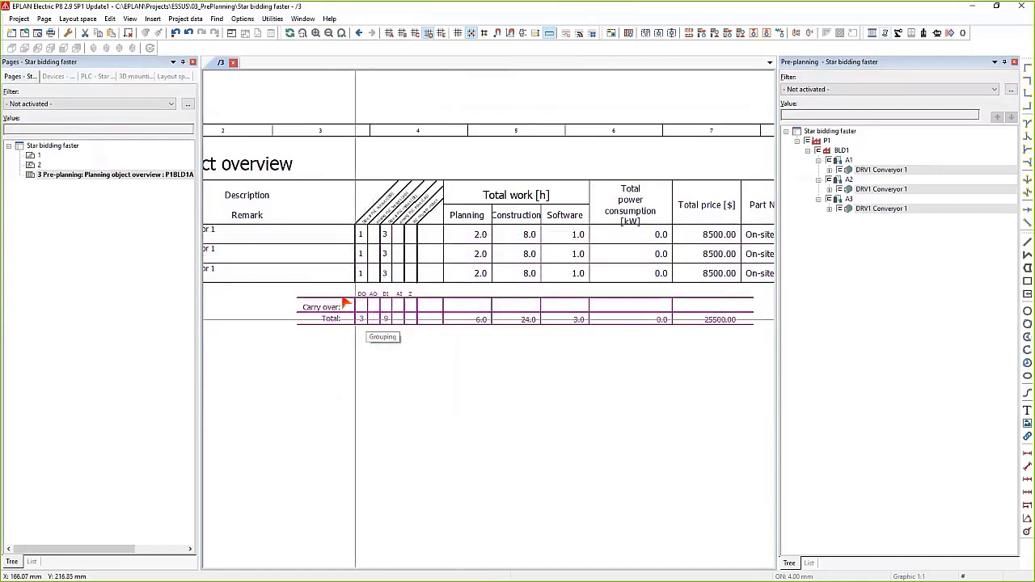
pyautogui.moveTo(338, 285); pyautogui.dragTo(402, 346)
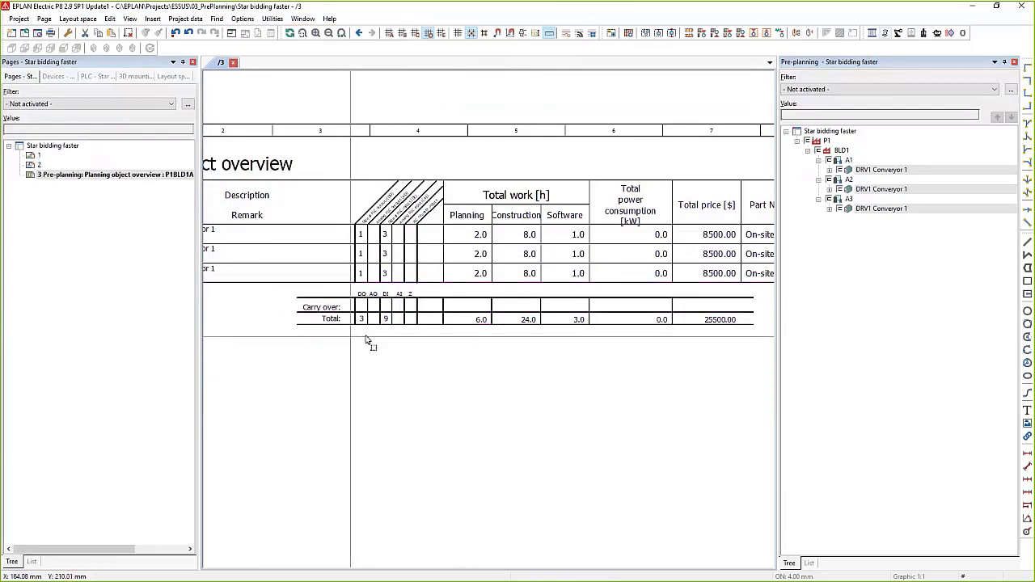
pyautogui.moveTo(349, 336); pyautogui.dragTo(398, 307)
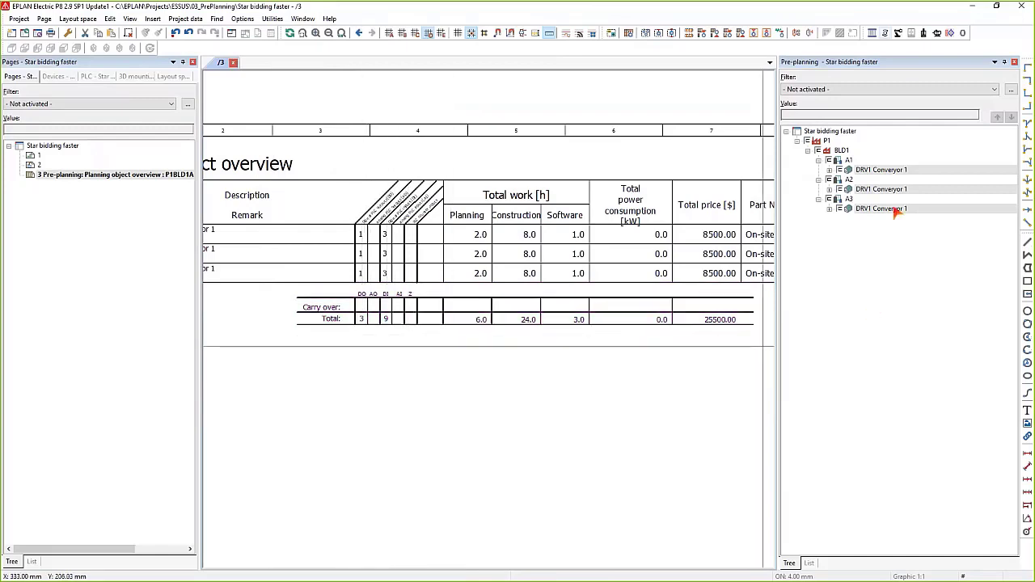
# Step: Open page 1 of the Star bidding faster project with its whole drawing frame in view
pyautogui.click(35, 156)
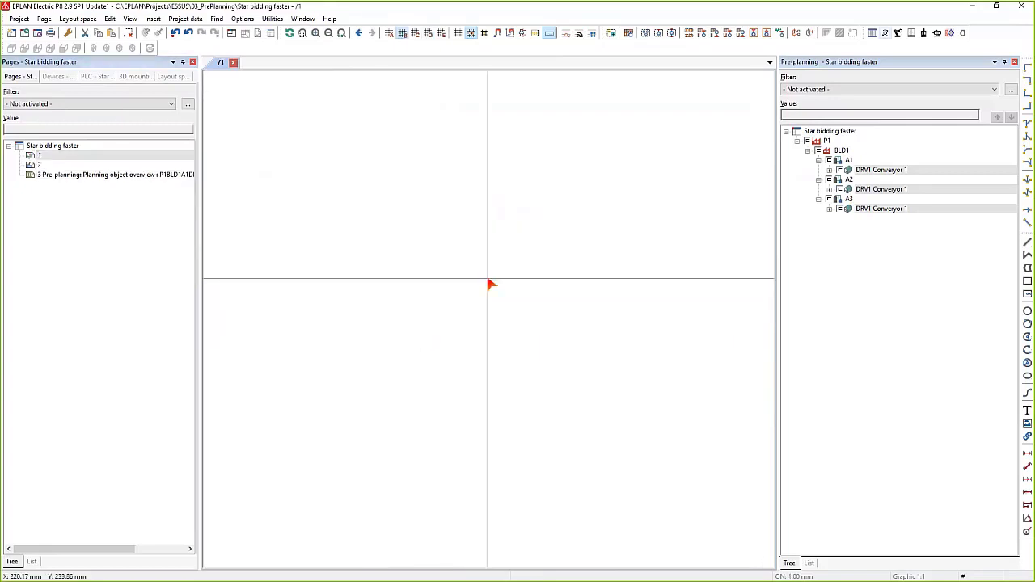
pyautogui.scroll(-1, 624, 274)
pyautogui.moveTo(533, 345); pyautogui.dragTo(499, 377, button='middle')
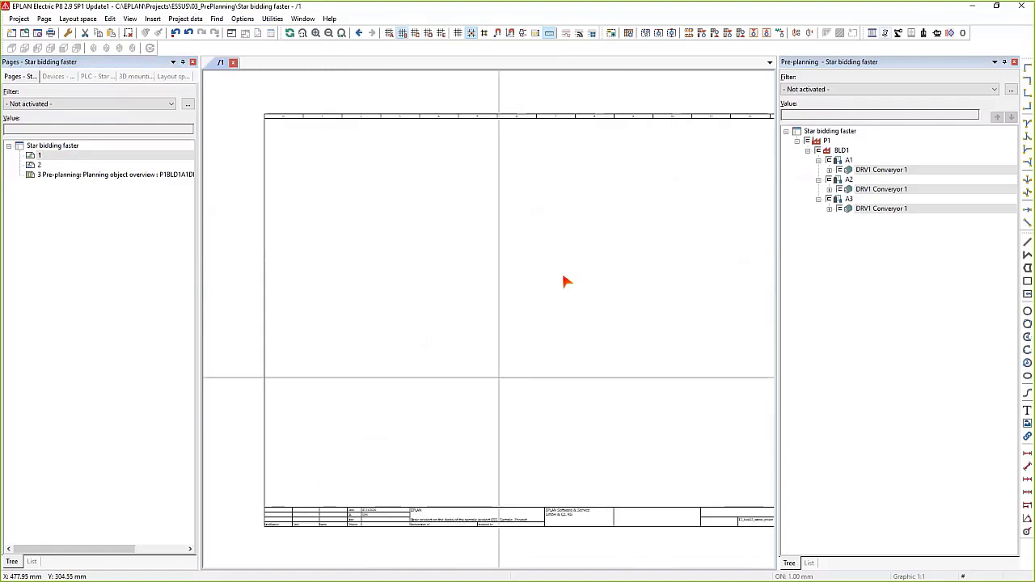
pyautogui.scroll(-1, 679, 327)
pyautogui.moveTo(679, 327); pyautogui.dragTo(593, 328, button='middle')
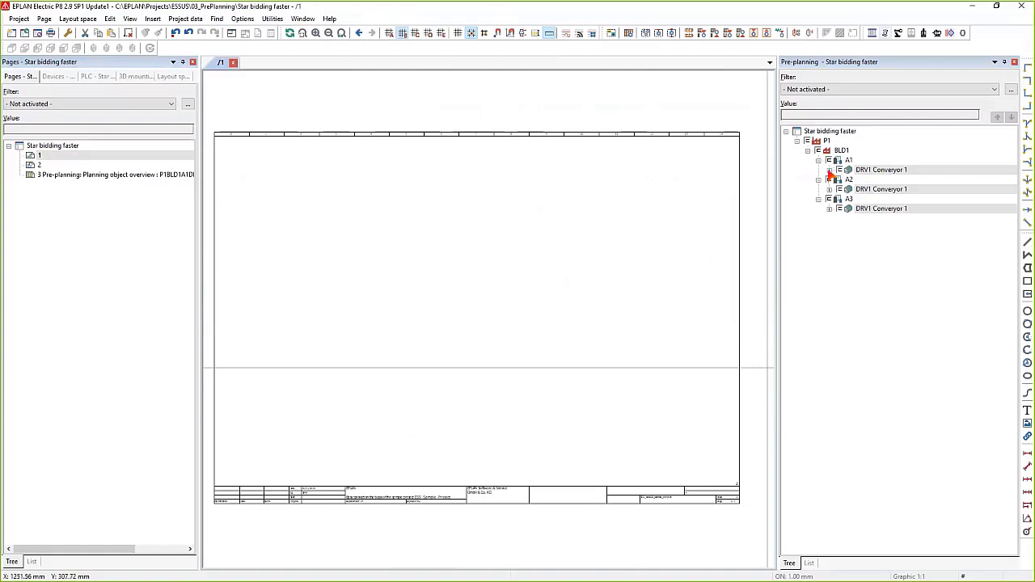
pyautogui.click(871, 170)
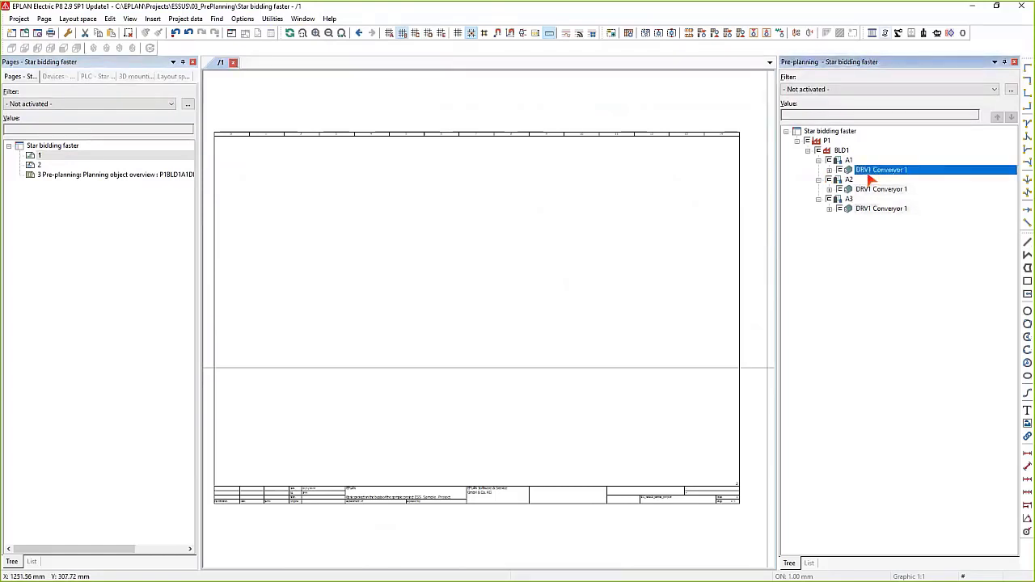
pyautogui.click(875, 189)
pyautogui.click(864, 210)
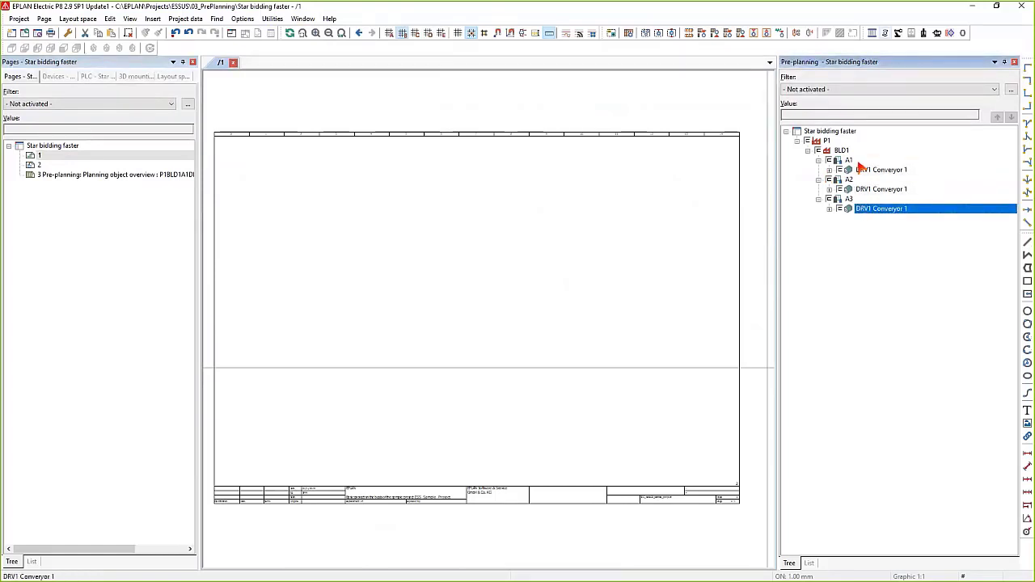
pyautogui.click(843, 170)
pyautogui.click(839, 151)
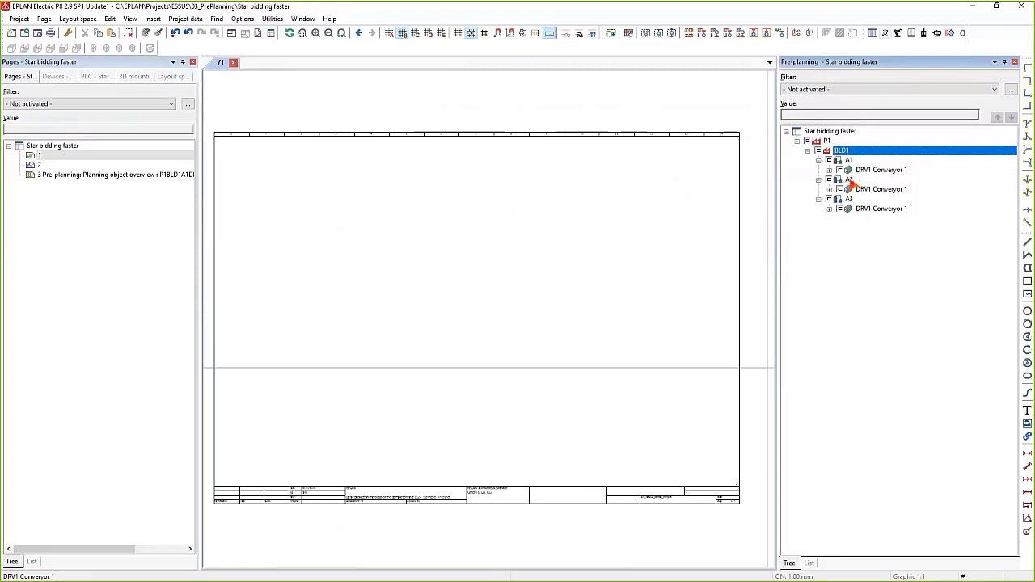
# Step: Open the segment templates navigator and delete the existing Actuator 1 template from the actuator planning objects
pyautogui.click(199, 21)
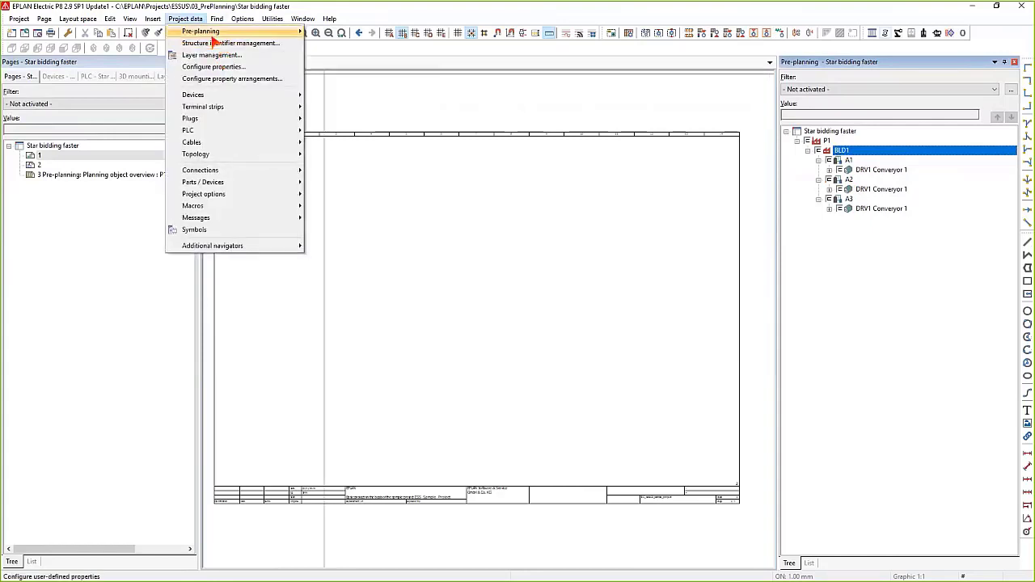
pyautogui.moveTo(203, 31)
pyautogui.click(325, 42)
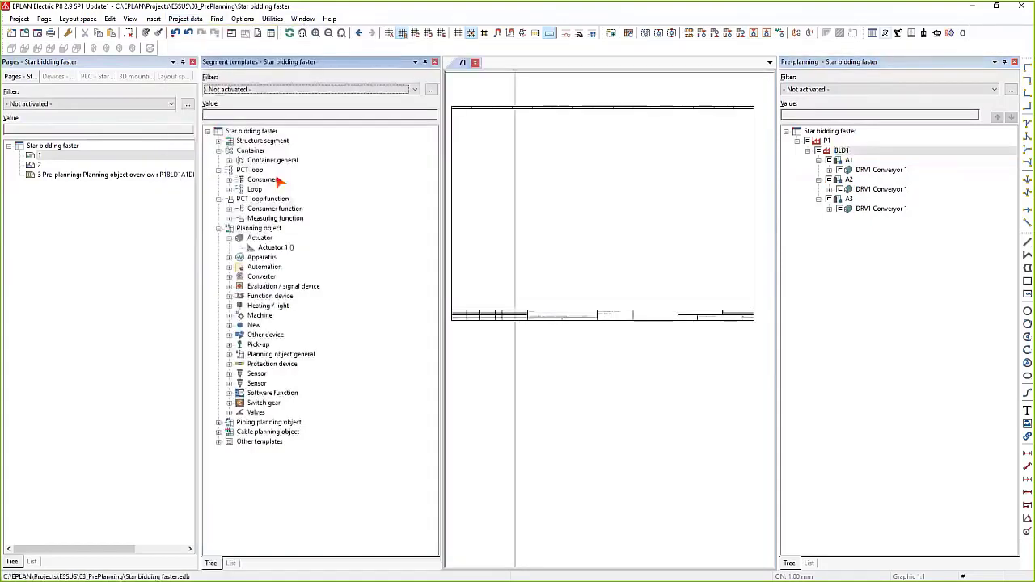
pyautogui.click(267, 247)
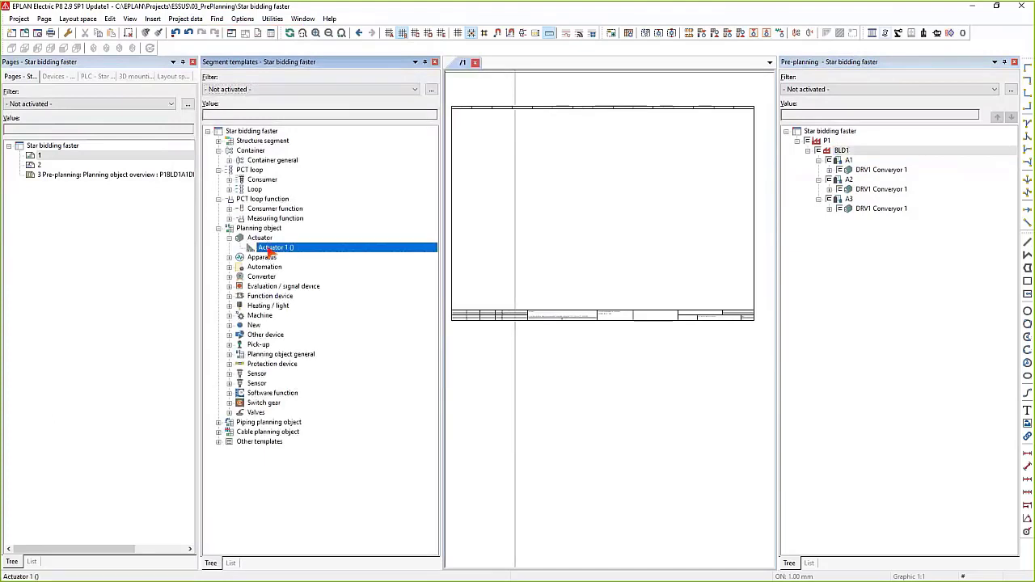
pyautogui.press('Delete')
pyautogui.click(558, 300)
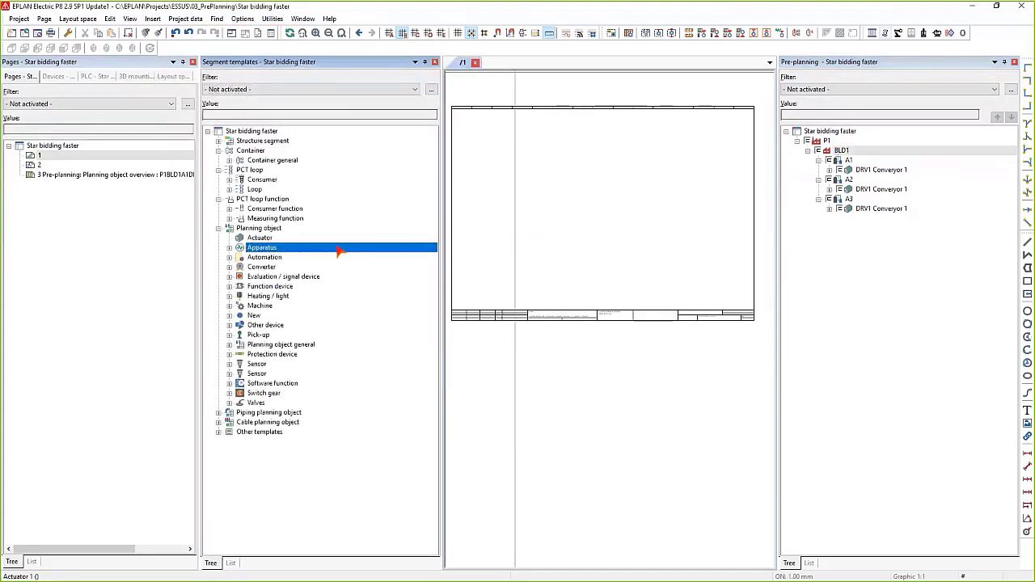
# Step: Create a segment template named Actuator 1 from the DRV1 Conveyor 1 planning object under A1
pyautogui.click(849, 171)
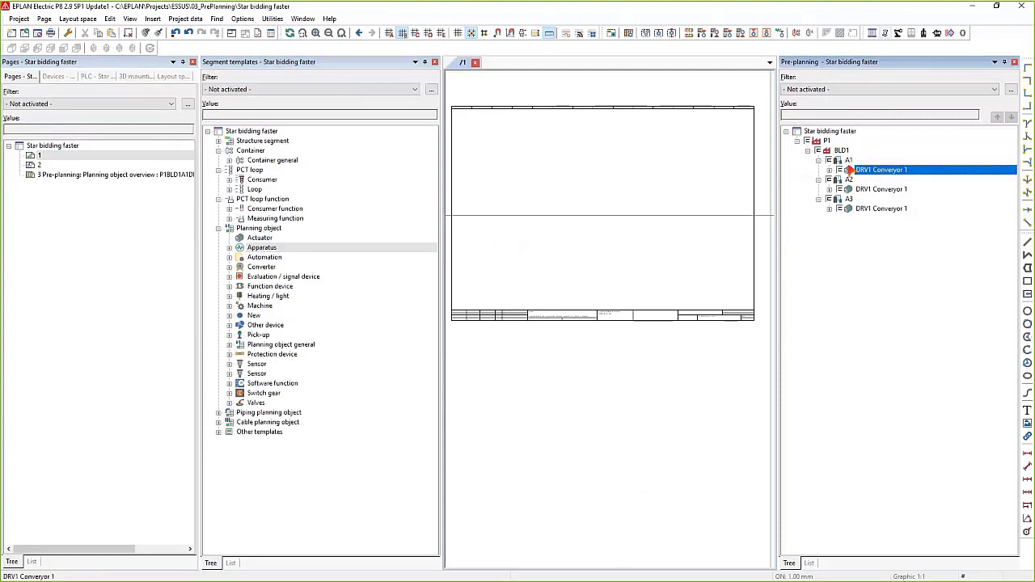
pyautogui.moveTo(879, 174); pyautogui.dragTo(259, 237)
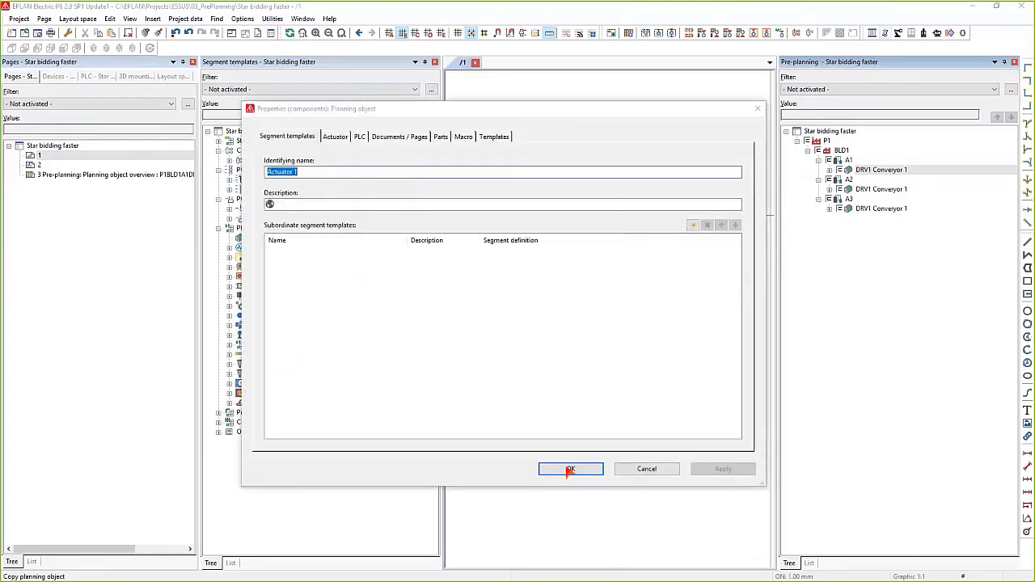
pyautogui.click(570, 469)
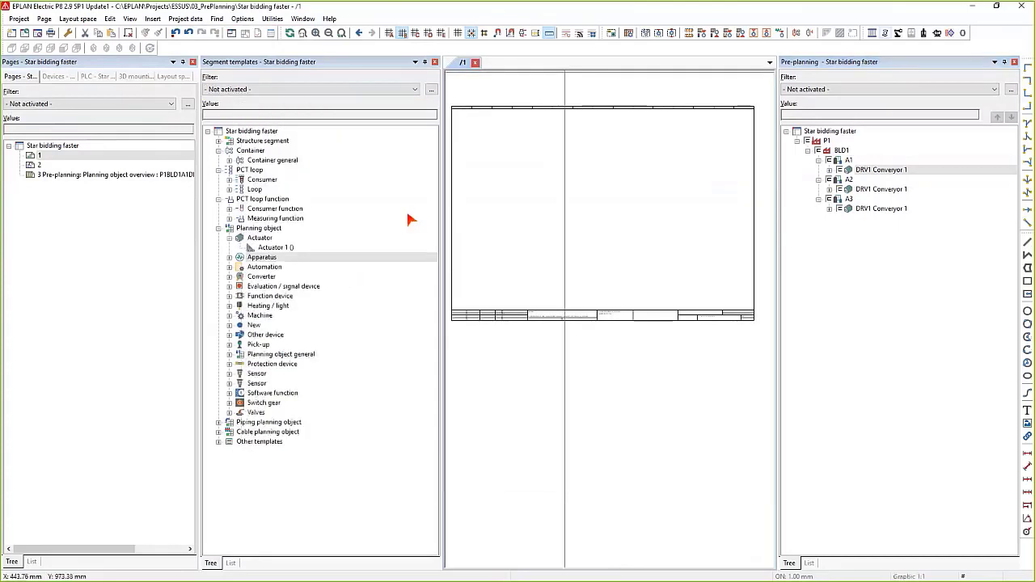
# Step: Delete the DRV1 Conveyor 1 planning objects from structure segments A1, A2 and A3
pyautogui.click(876, 171)
pyautogui.press('Delete')
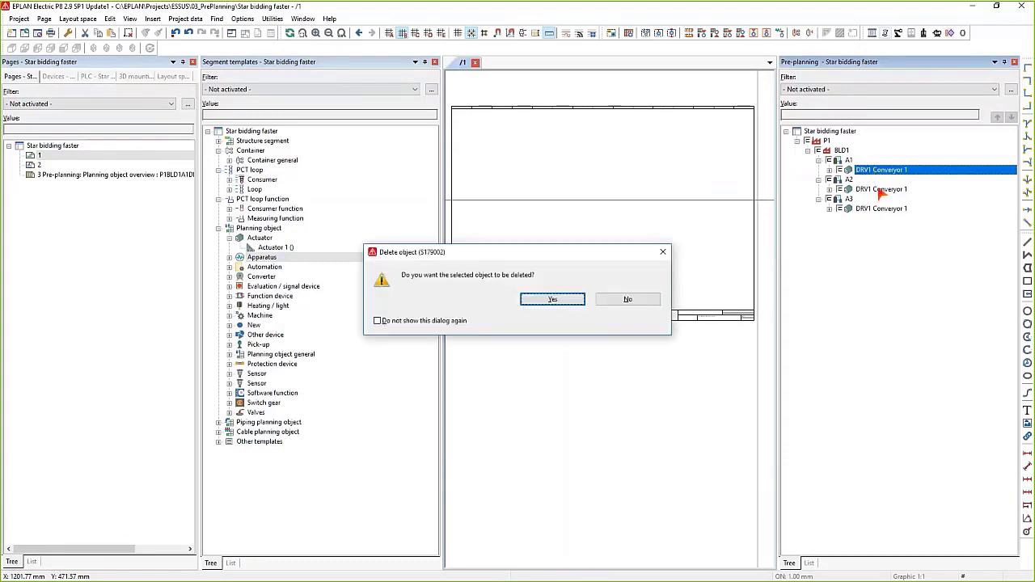
pyautogui.press('Return')
pyautogui.click(879, 179)
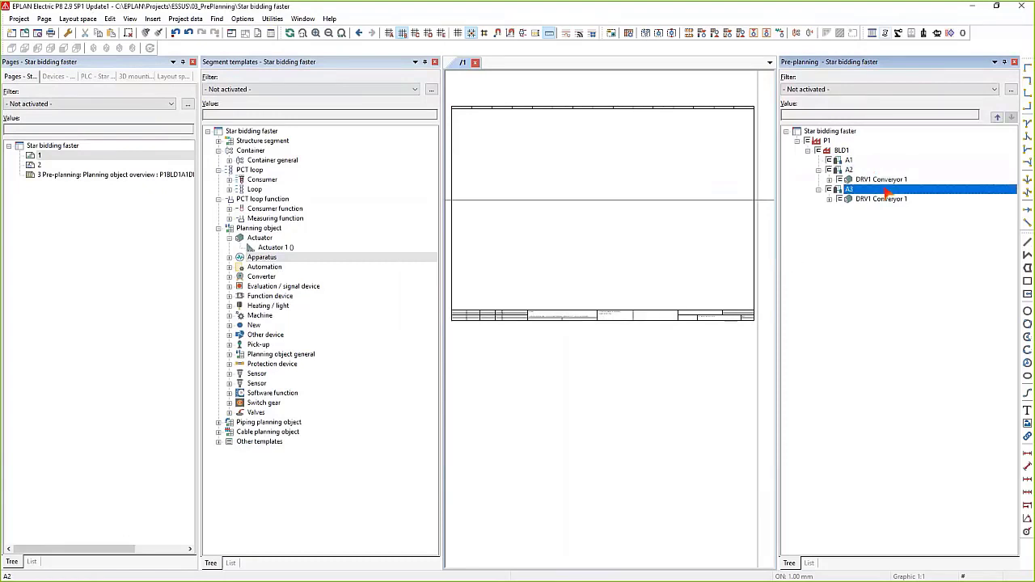
pyautogui.press('Delete')
pyautogui.press('Return')
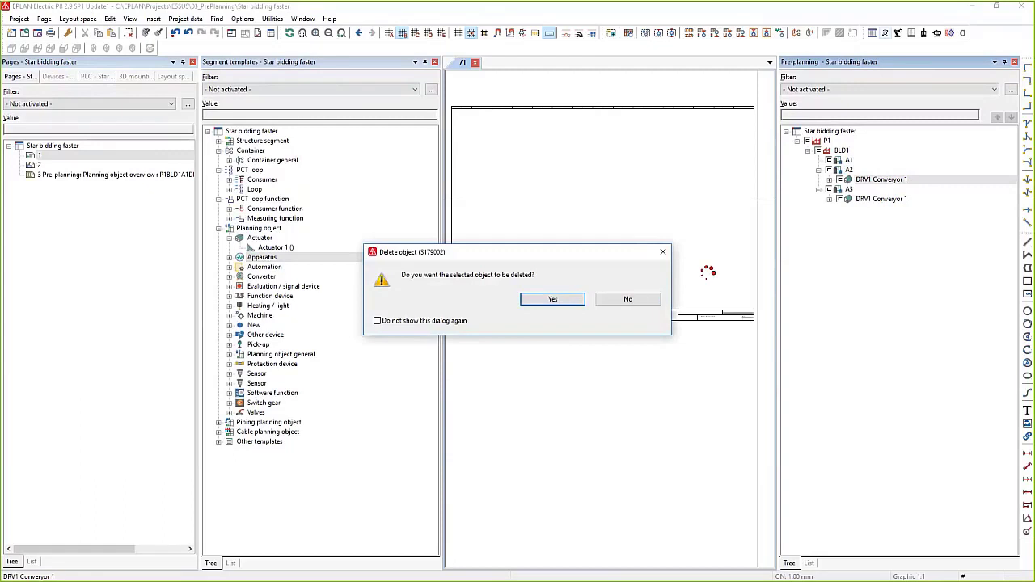
pyautogui.click(877, 190)
pyautogui.press('Delete')
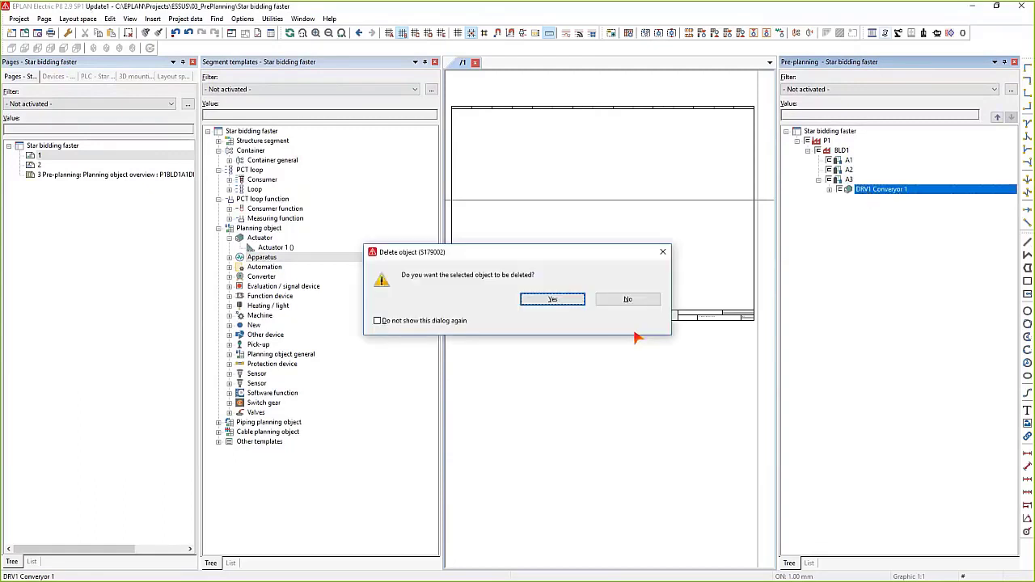
pyautogui.click(552, 299)
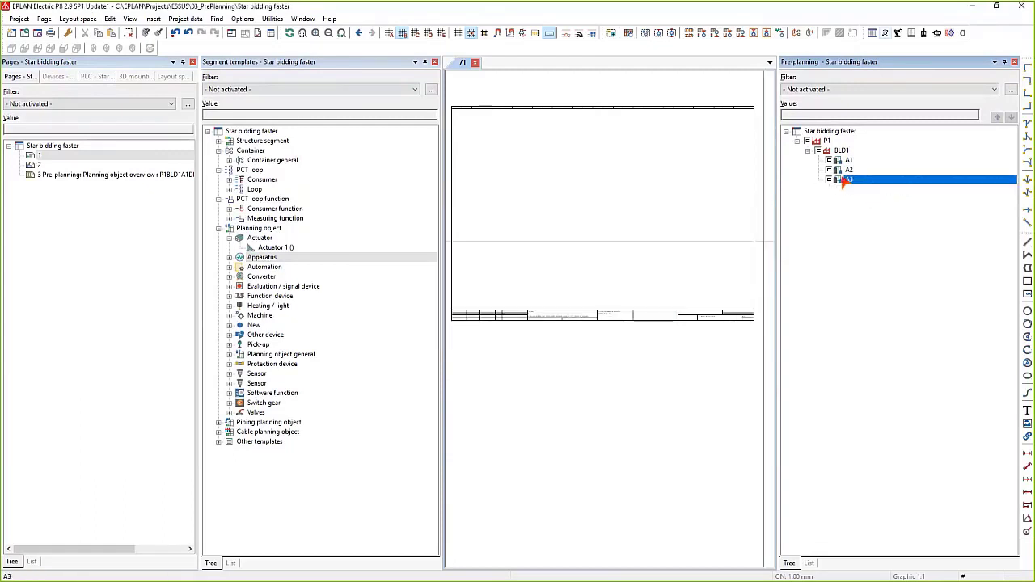
# Step: Insert the Actuator 1 segment template into structure segments A1, A2 and A3
pyautogui.click(275, 247)
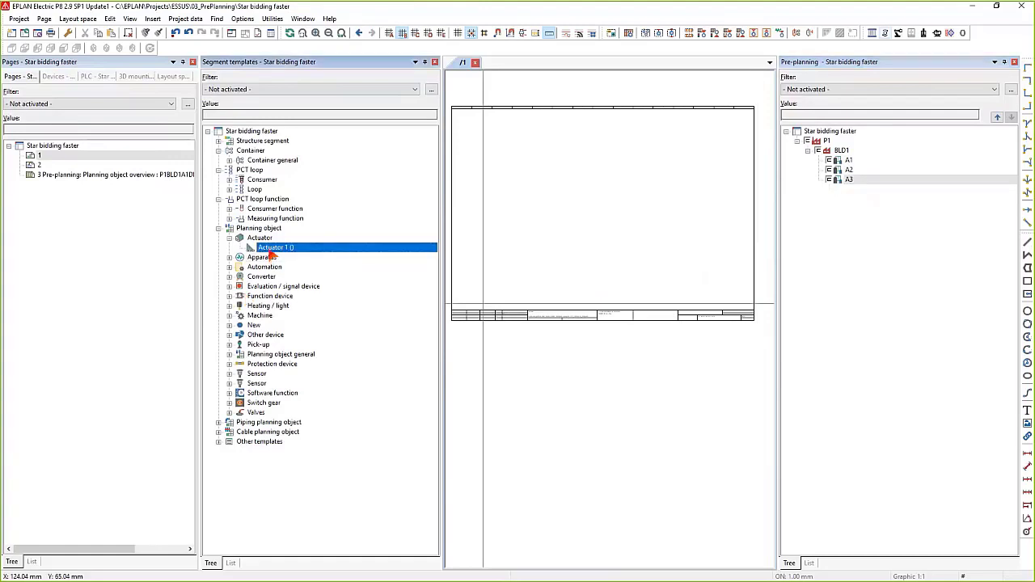
pyautogui.moveTo(290, 250); pyautogui.dragTo(853, 164)
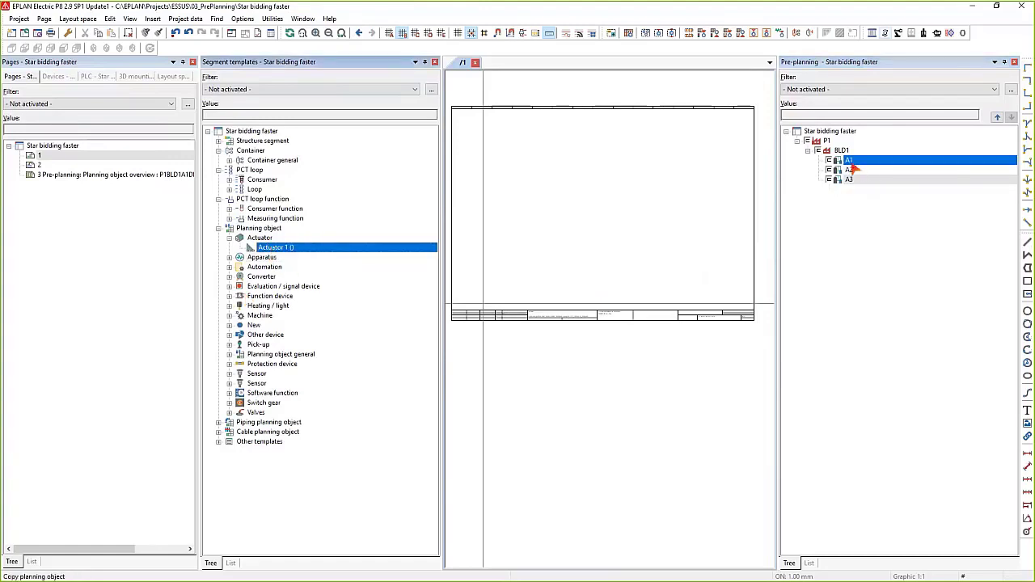
pyautogui.moveTo(275, 248); pyautogui.dragTo(849, 180)
pyautogui.moveTo(280, 248); pyautogui.dragTo(845, 200)
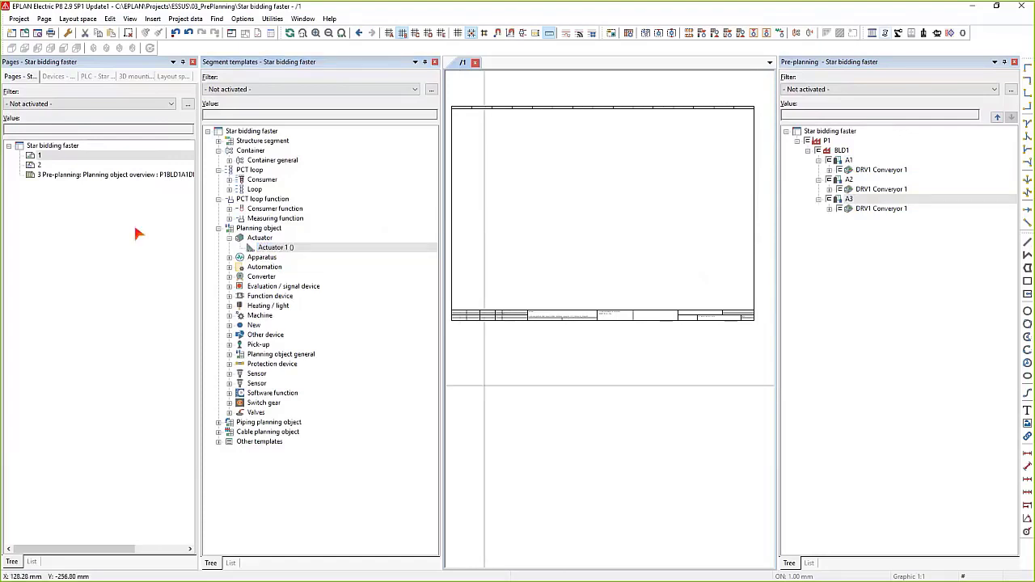
# Step: Examine the Actuator 1 template's PLC addresses, identifying name and expenditure properties without changing them
pyautogui.click(820, 240)
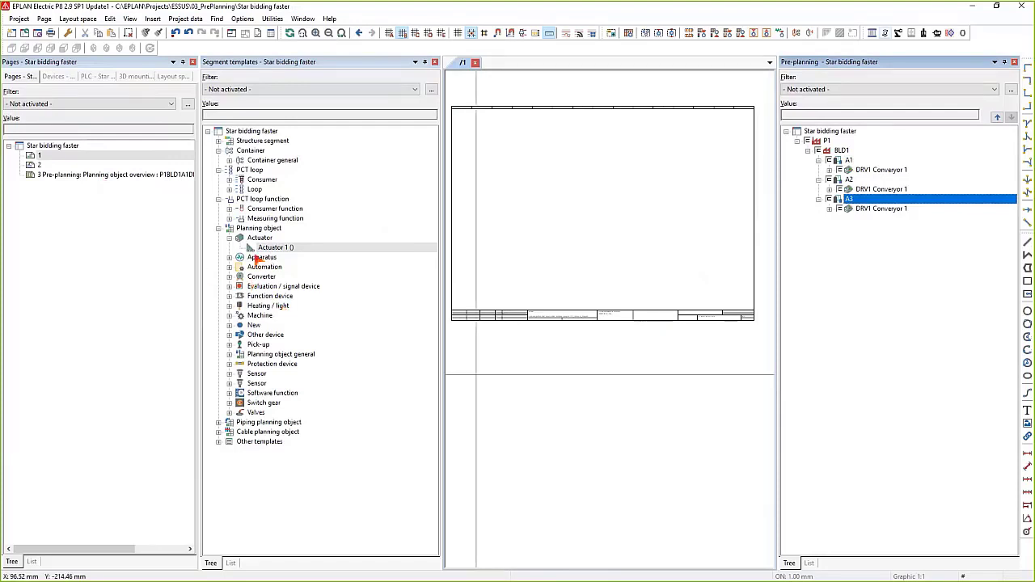
pyautogui.rightClick(262, 247)
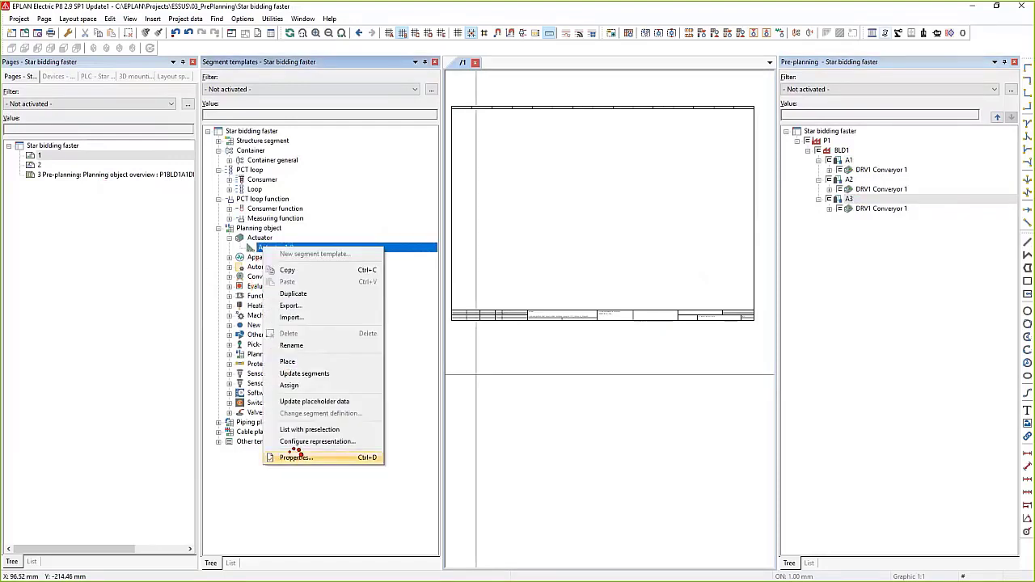
pyautogui.click(297, 458)
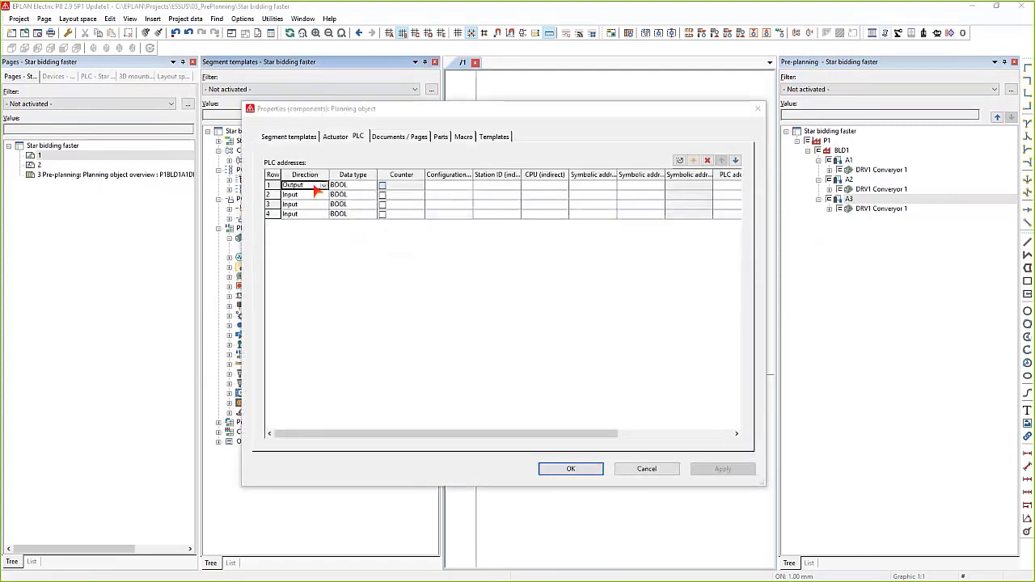
pyautogui.click(287, 136)
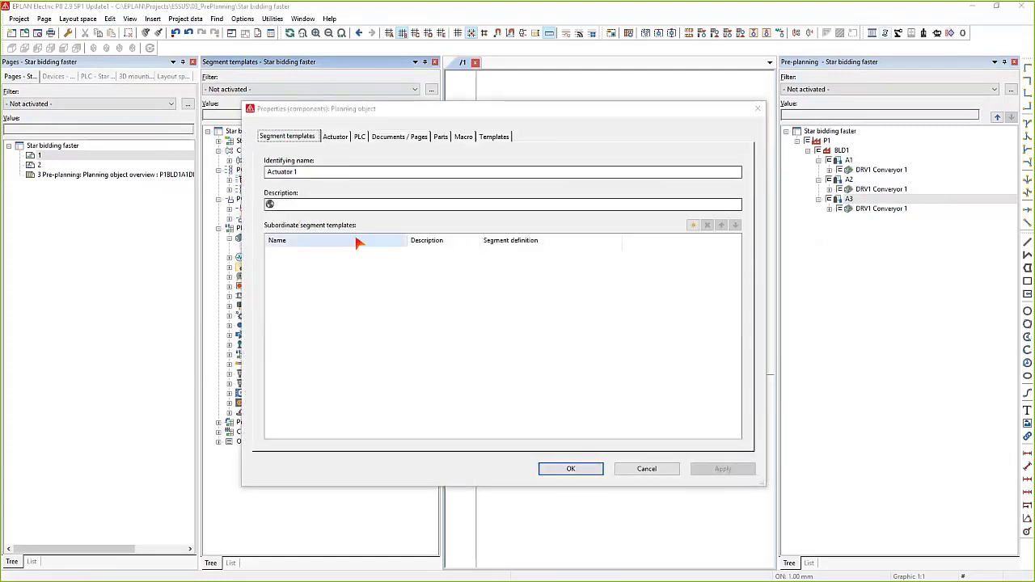
pyautogui.click(331, 136)
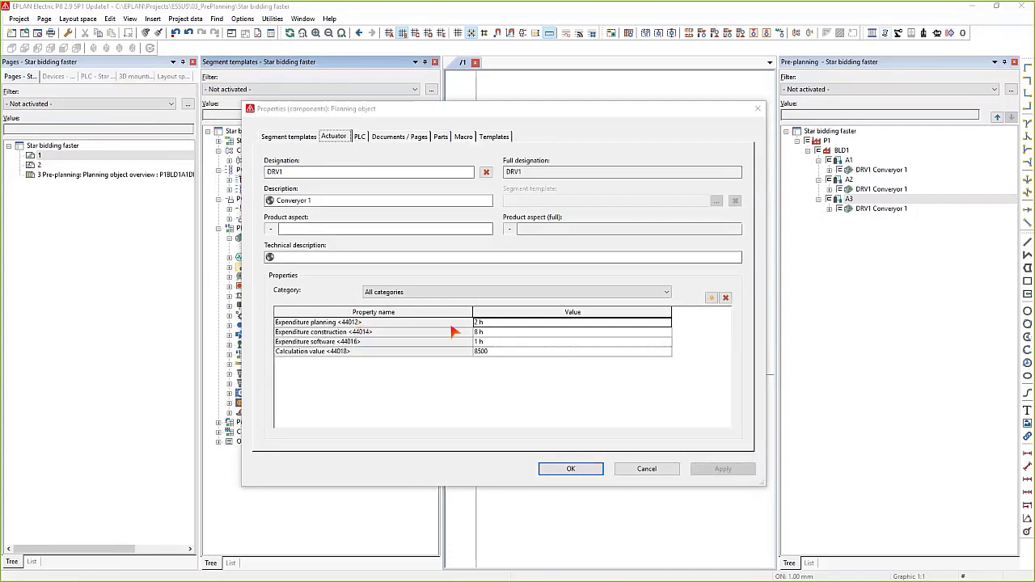
pyautogui.click(646, 470)
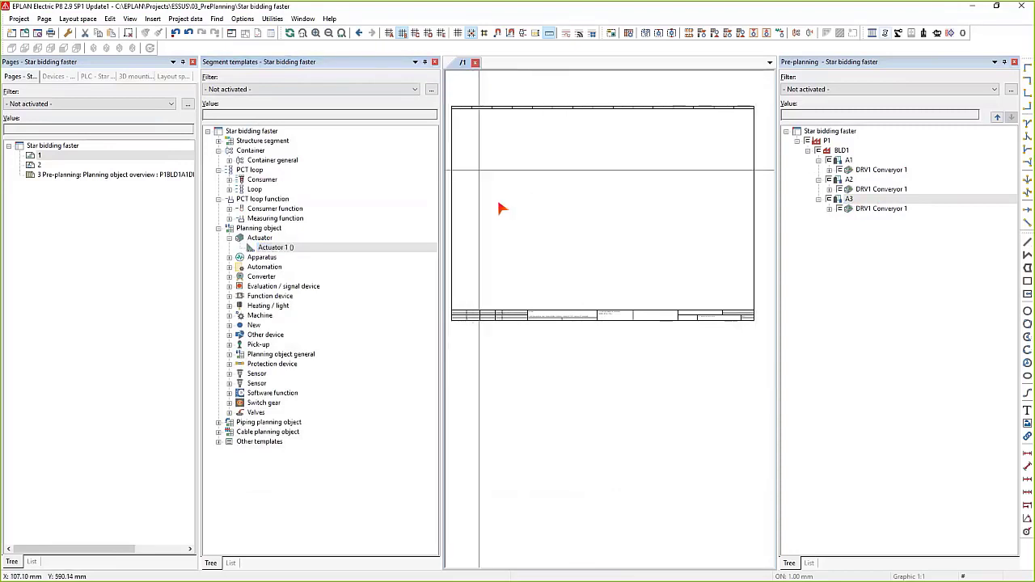
# Step: Close the segment templates navigator and delete structure segment P1 with all its subordinate segments and planning objects
pyautogui.click(435, 62)
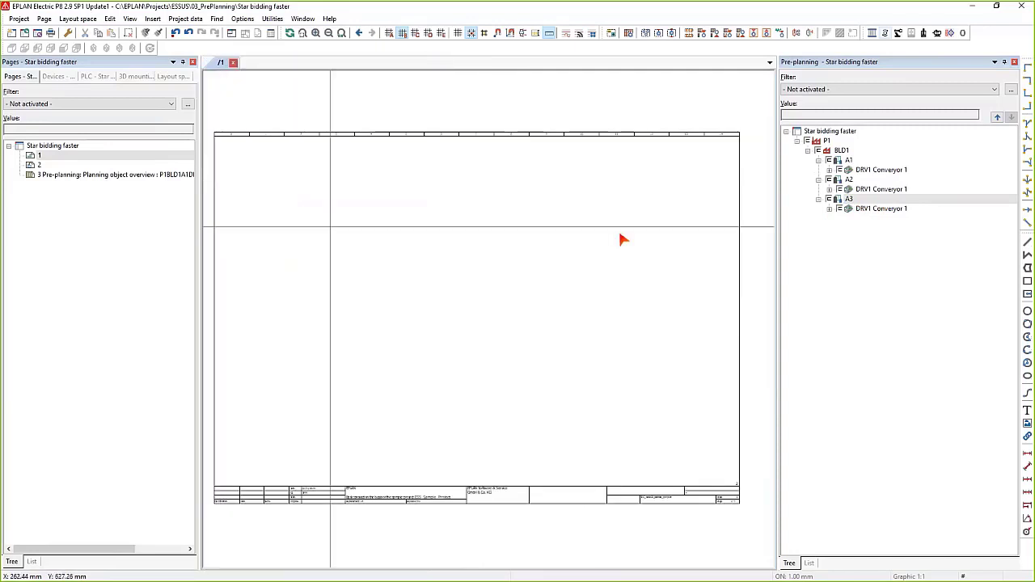
pyautogui.click(842, 151)
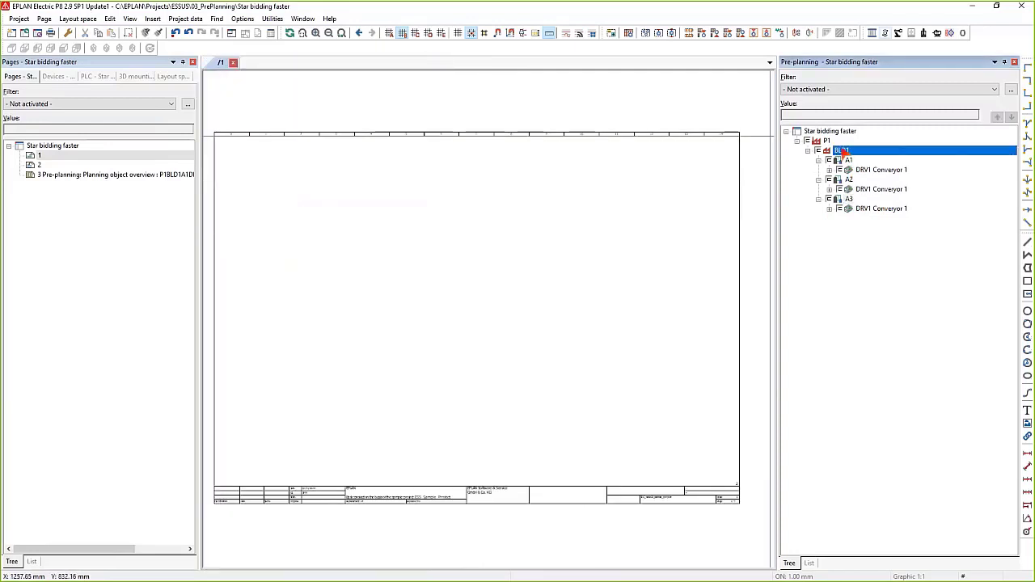
pyautogui.rightClick(828, 143)
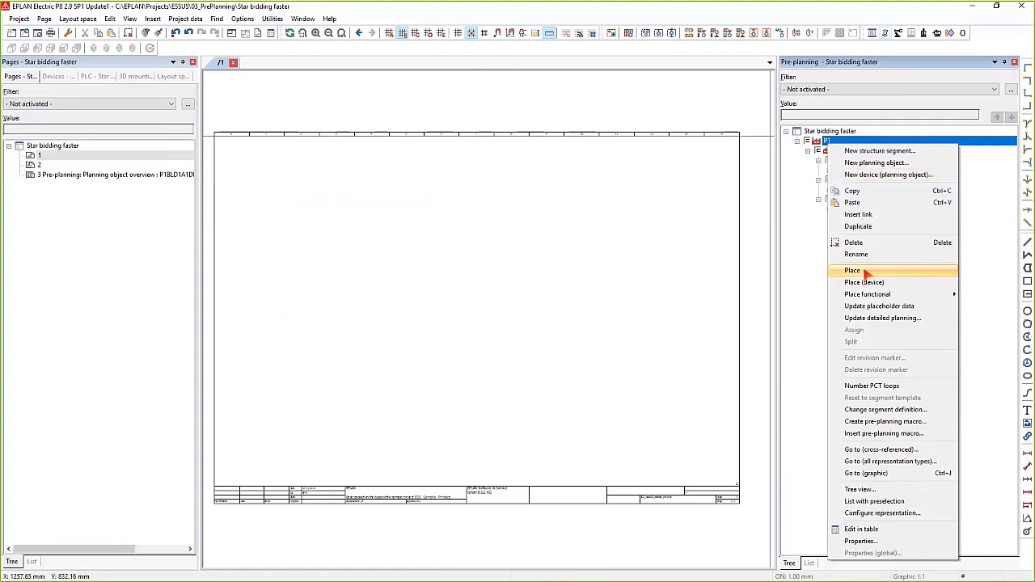
pyautogui.click(856, 243)
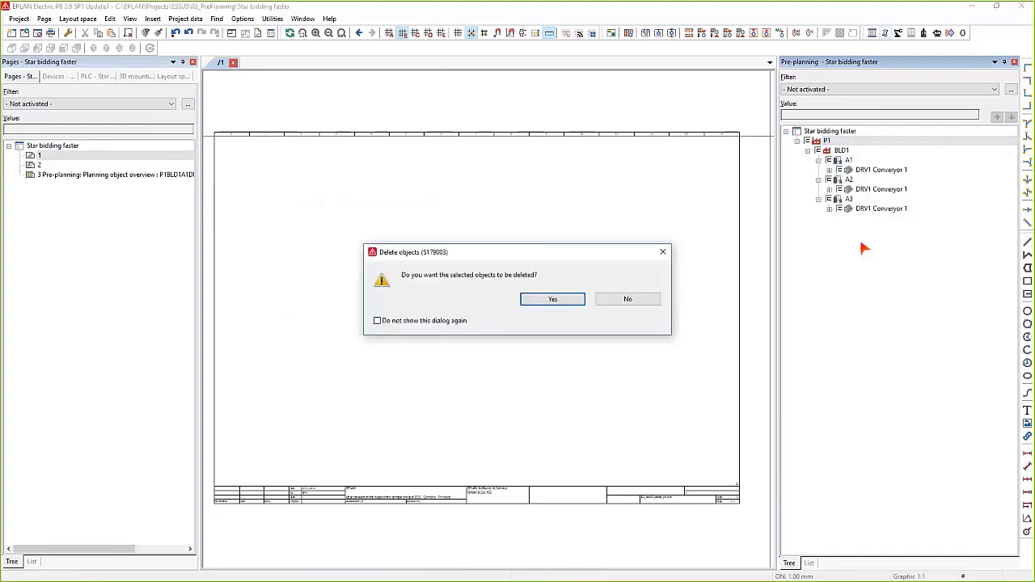
pyautogui.click(549, 298)
pyautogui.click(65, 175)
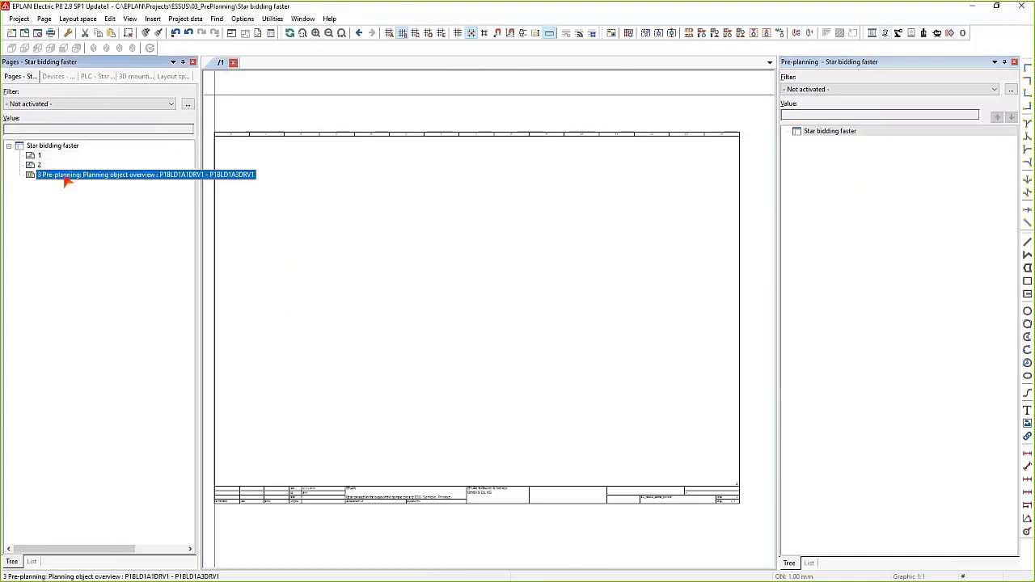
pyautogui.rightClick(65, 176)
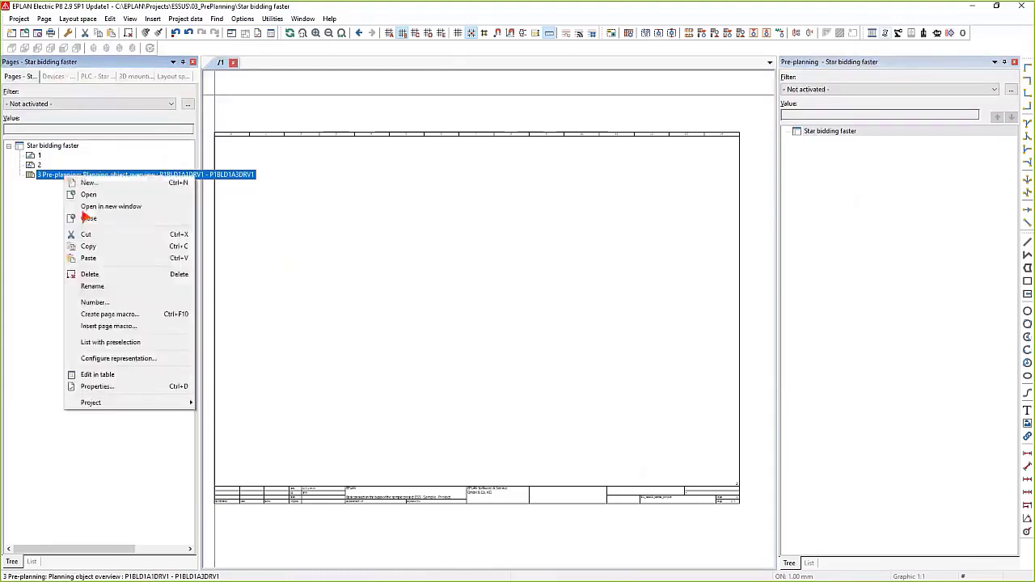
pyautogui.click(81, 215)
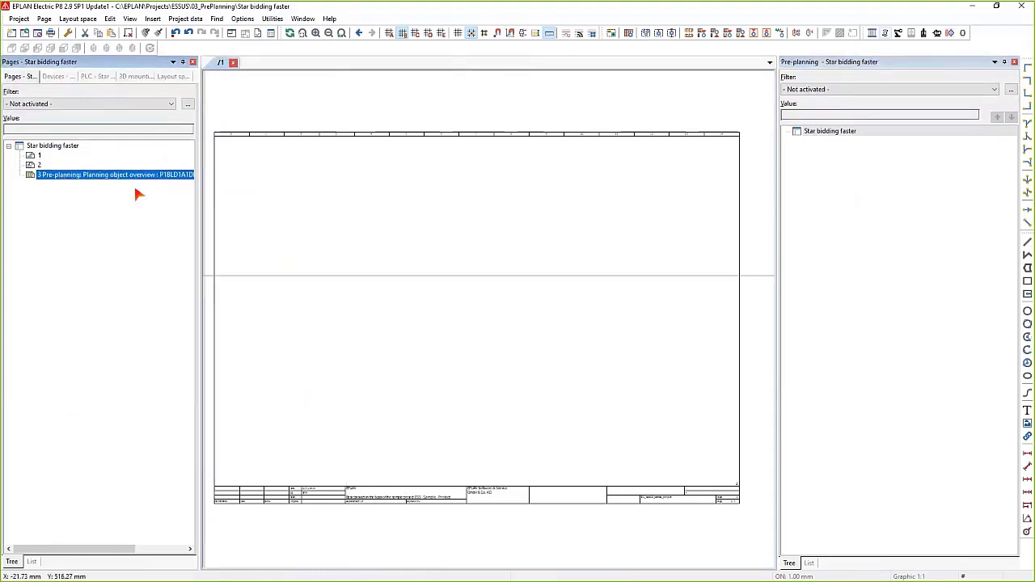
pyautogui.scroll(-3, 261, 204)
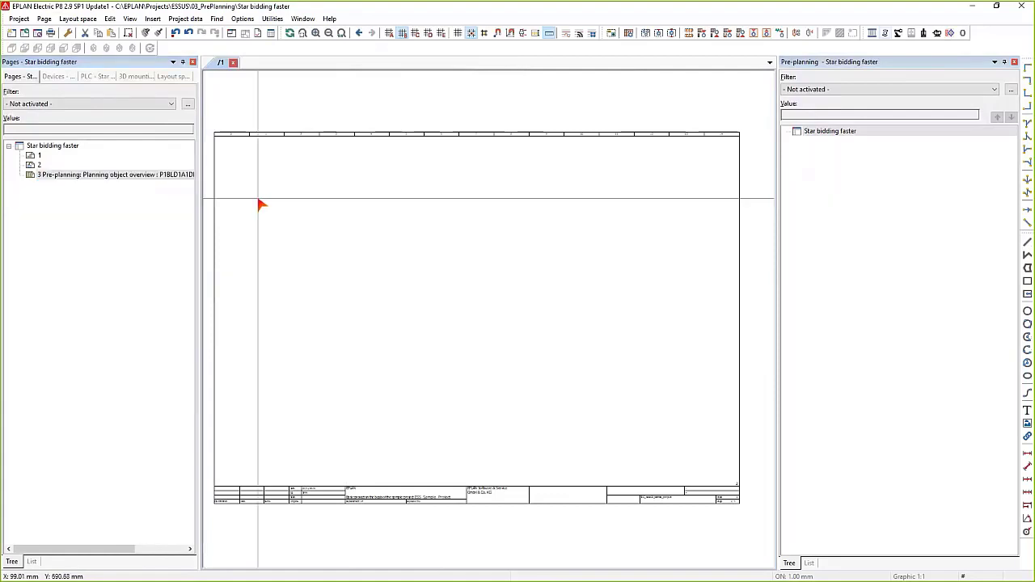
# Step: Place two Conveyor System macros in variant A end to end on page 1
pyautogui.scroll(1, 250, 221)
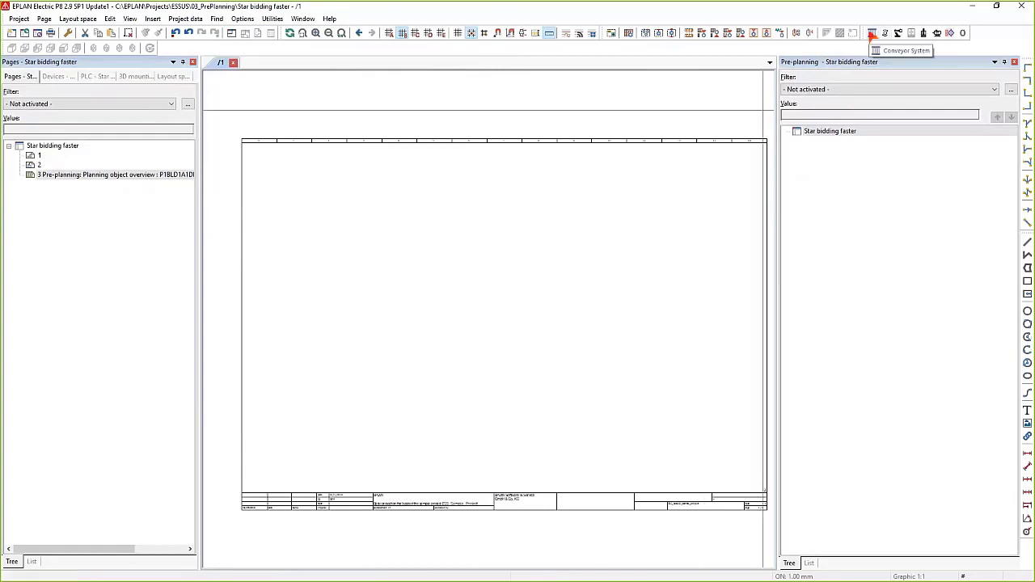
pyautogui.click(872, 33)
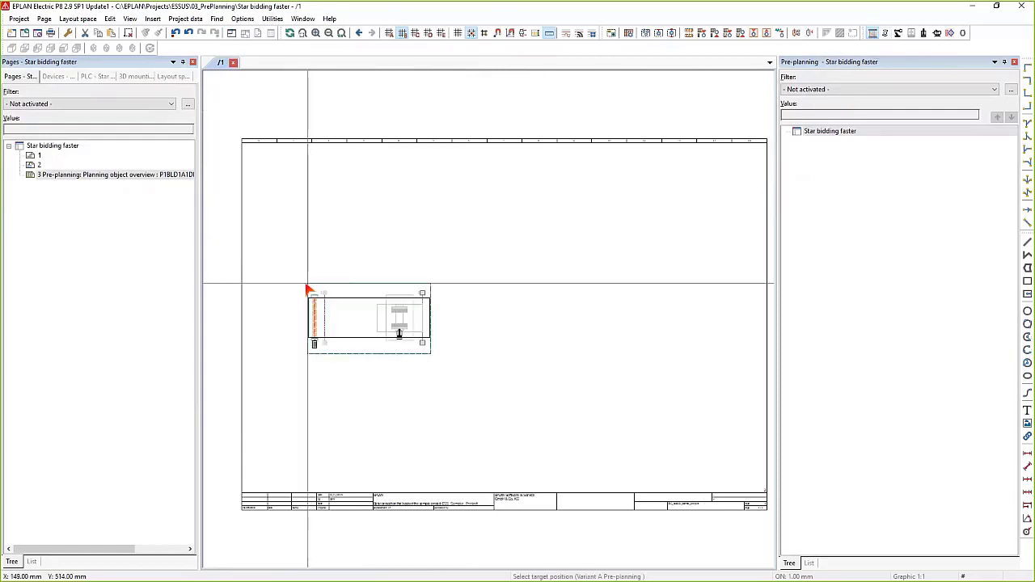
pyautogui.scroll(2, 307, 287)
pyautogui.scroll(4, 307, 289)
pyautogui.scroll(-3, 303, 288)
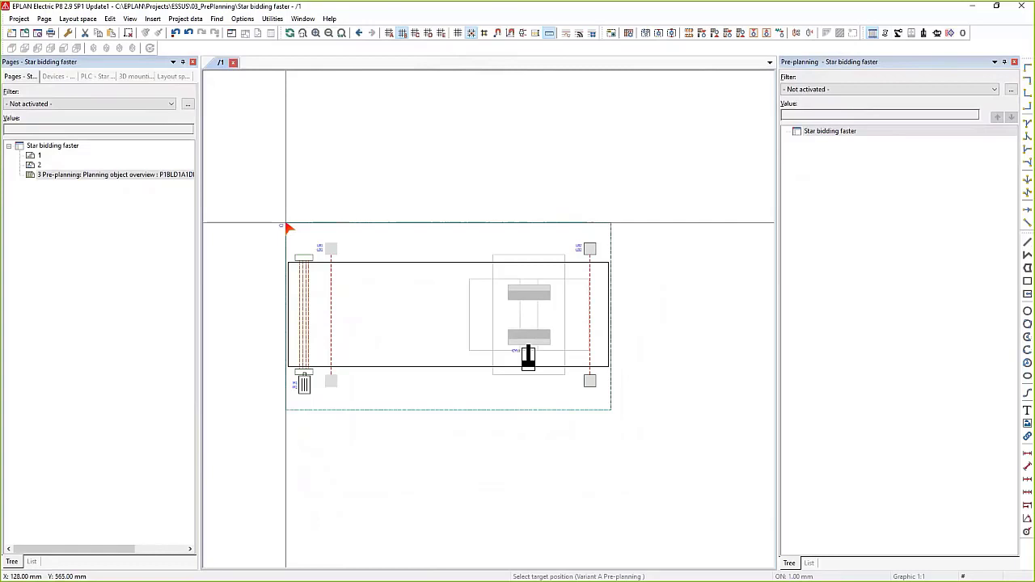
pyautogui.scroll(-2, 286, 222)
pyautogui.press('Tab')
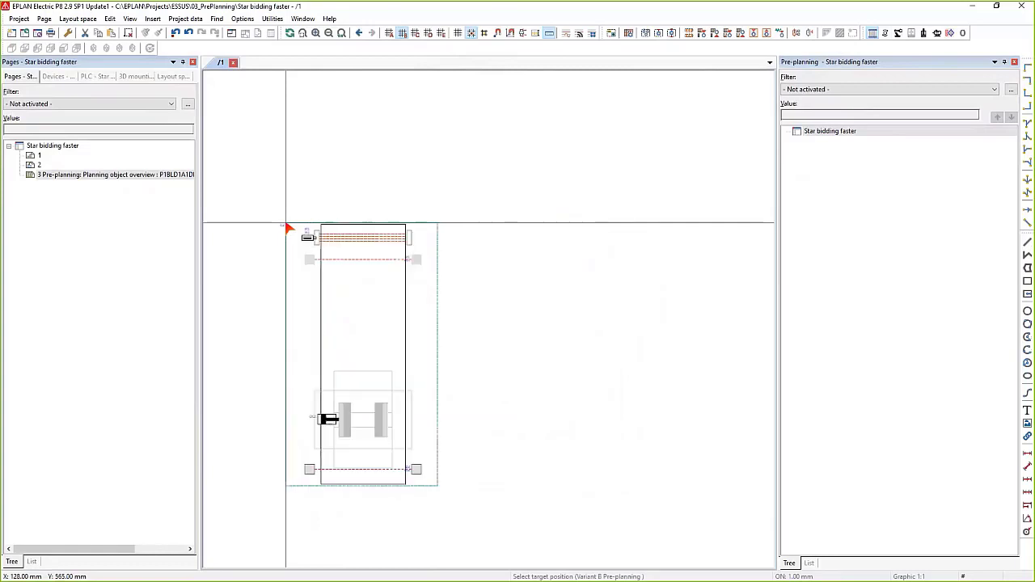
pyautogui.press('Tab')
pyautogui.press('Tab')
pyautogui.press('Tab')
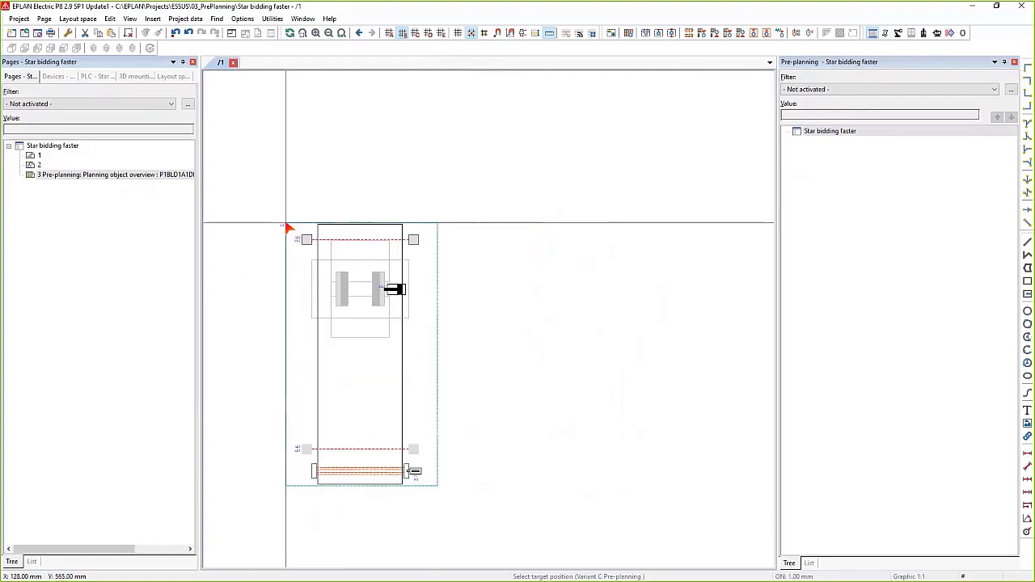
pyautogui.scroll(-6, 285, 223)
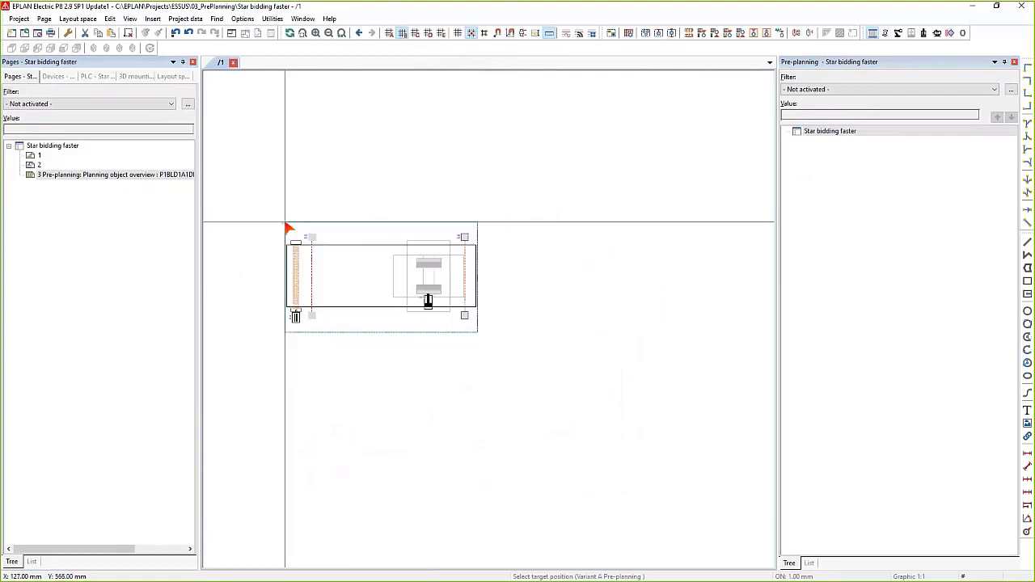
pyautogui.click(268, 221)
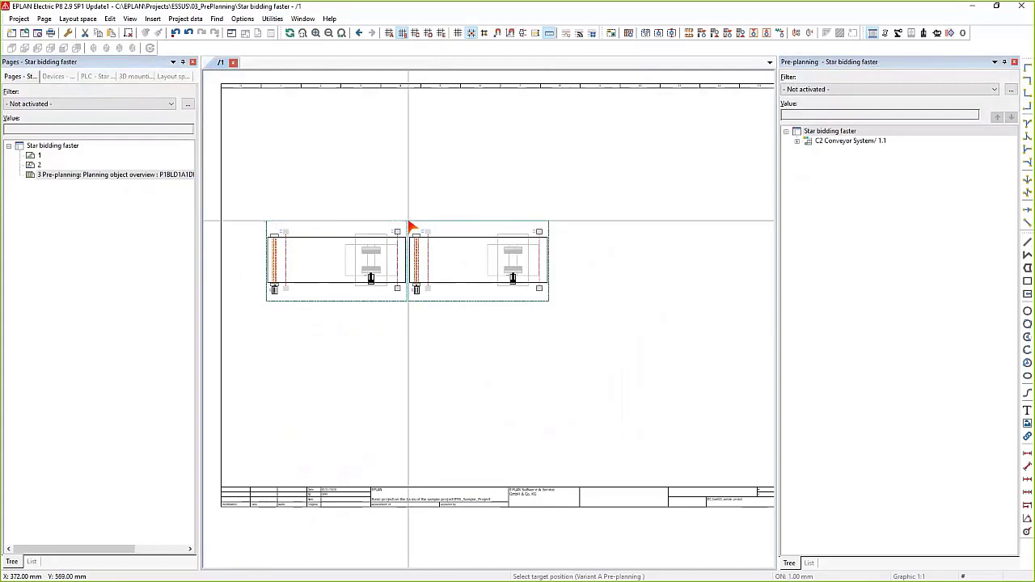
pyautogui.click(409, 220)
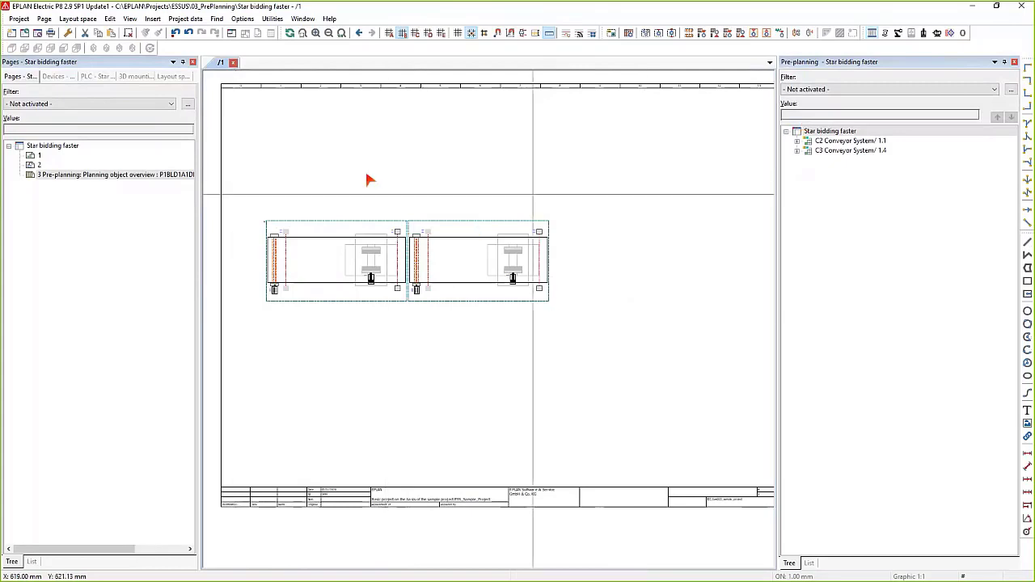
# Step: Expand both Conveyor System segments and examine their clamp cylinder, light barrier and conveyor motor planning objects
pyautogui.click(796, 141)
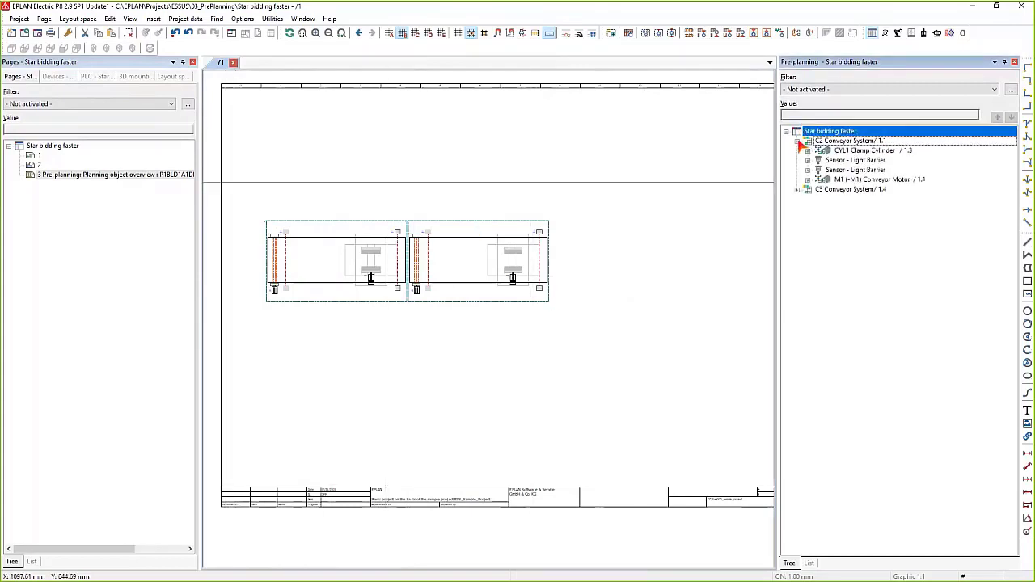
pyautogui.click(797, 189)
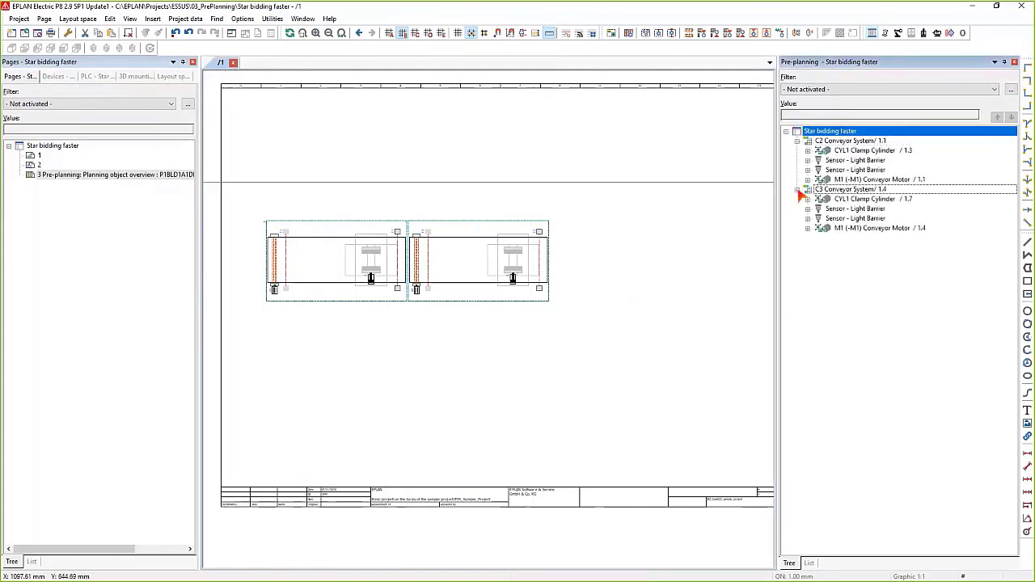
pyautogui.click(858, 191)
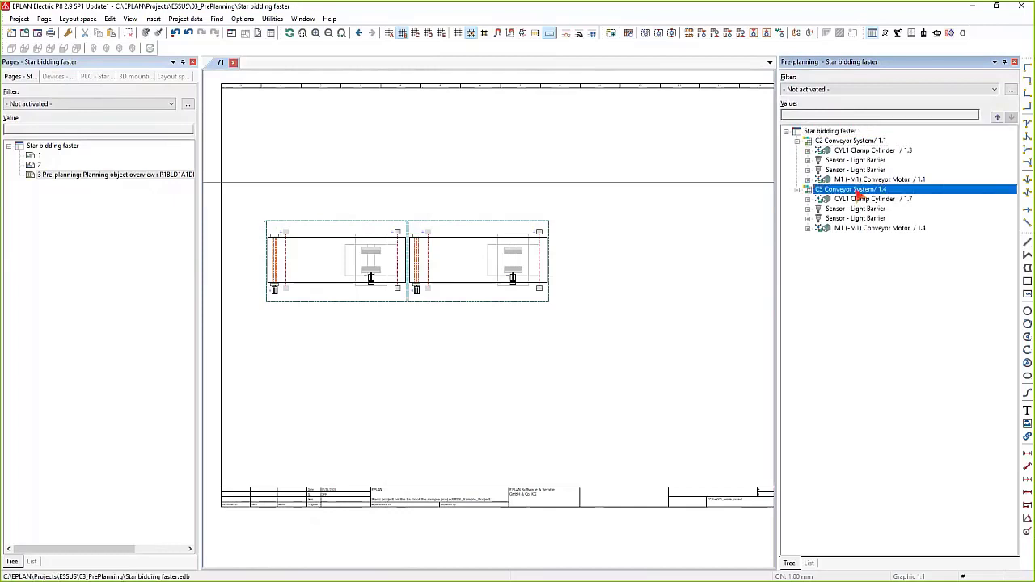
pyautogui.click(842, 141)
pyautogui.click(859, 152)
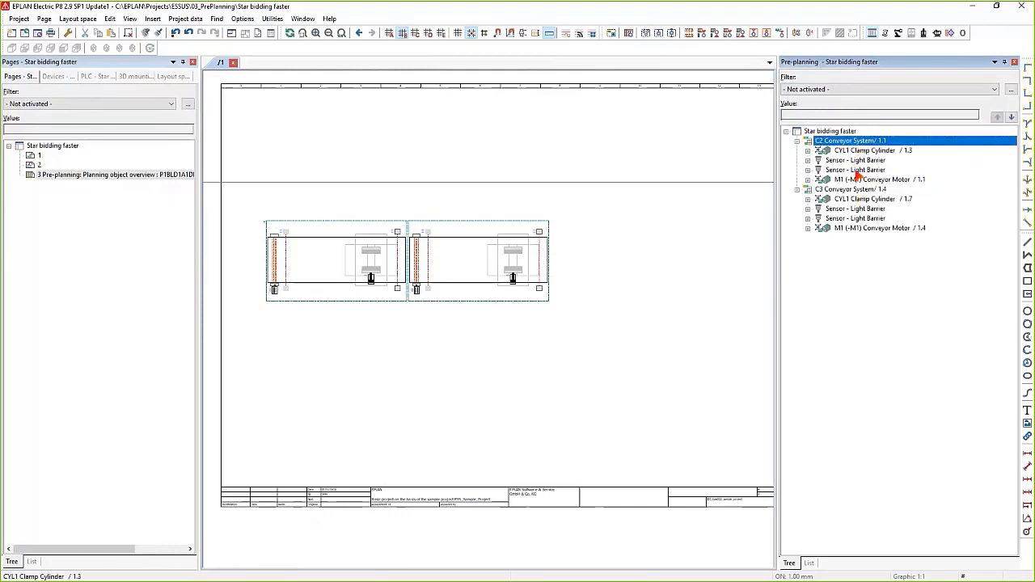
pyautogui.press('Down')
pyautogui.press('Down')
pyautogui.press('Down')
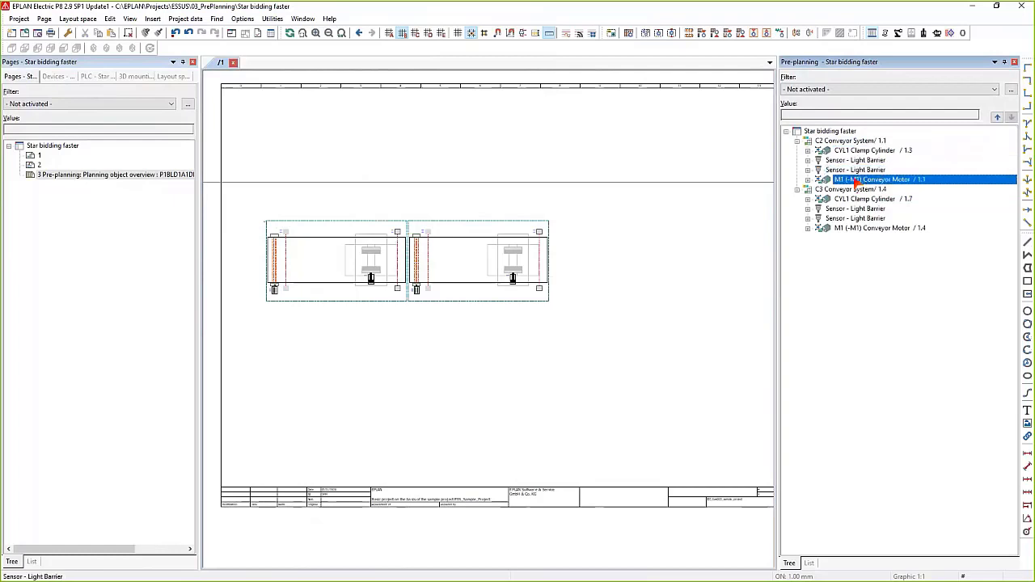
# Step: Examine the expenditure and calculation value properties of the first conveyor's CYL1 Clamp Cylinder without changing them
pyautogui.click(864, 150)
pyautogui.rightClick(863, 150)
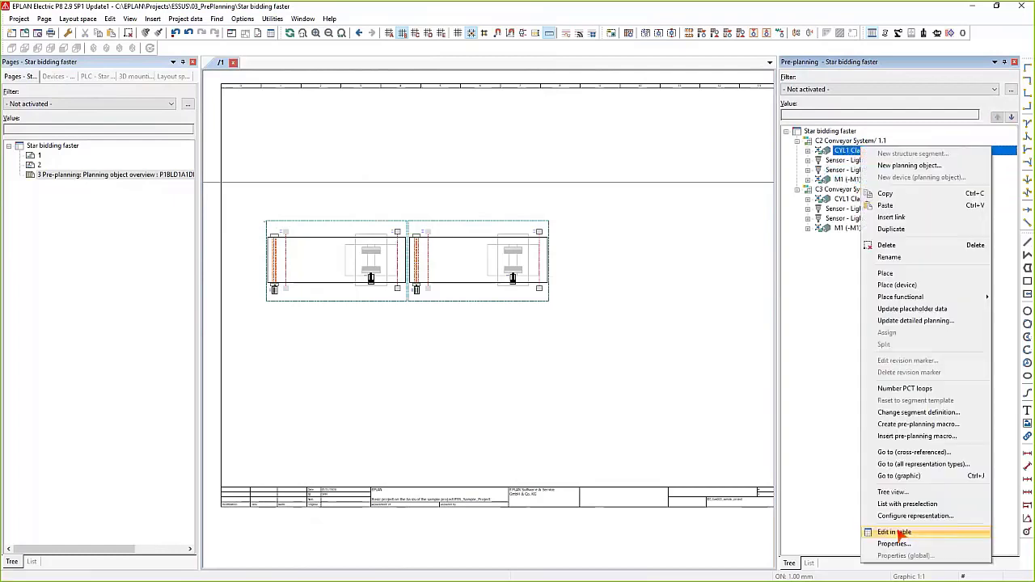
pyautogui.click(903, 538)
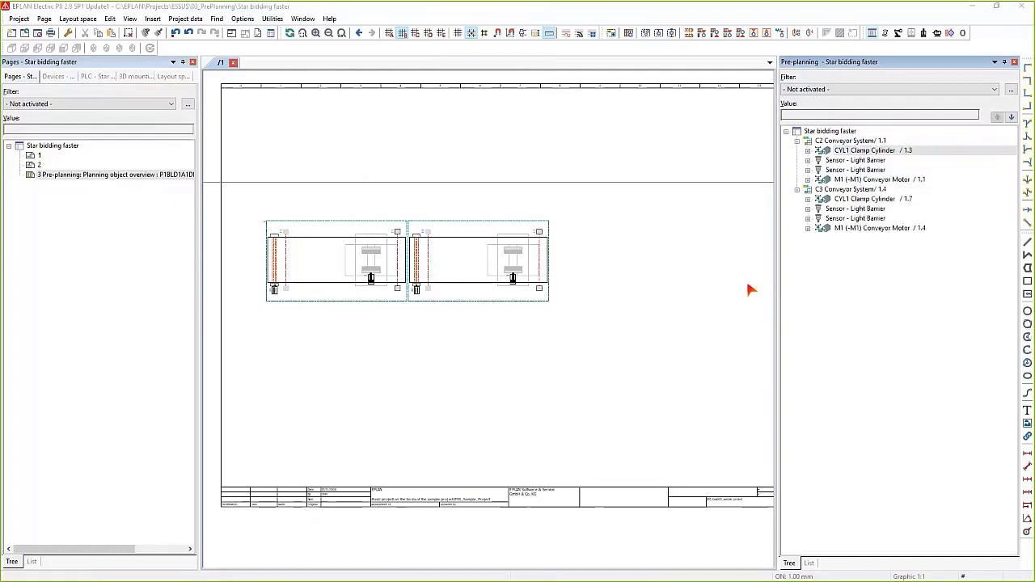
pyautogui.click(433, 334)
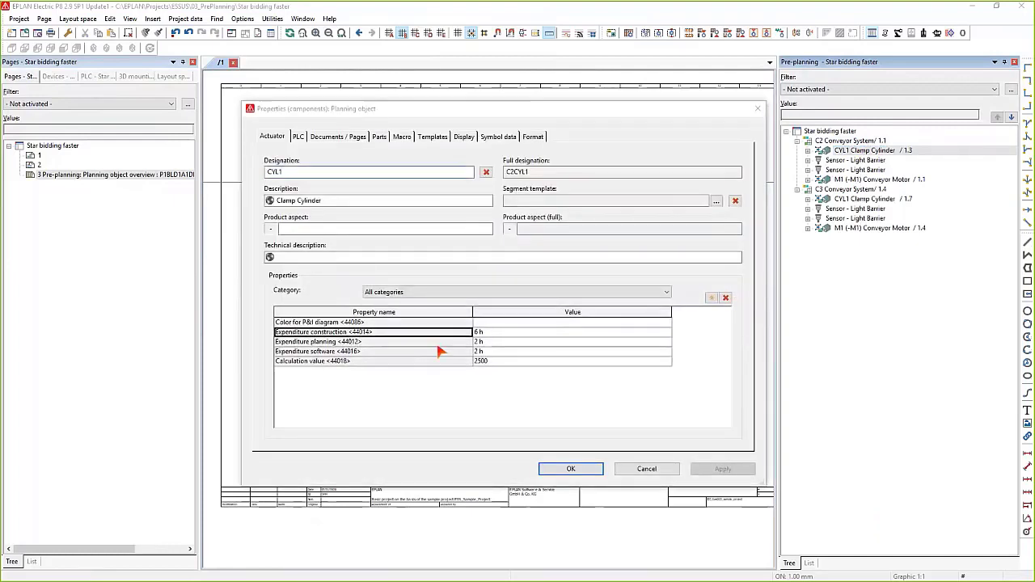
pyautogui.press('Down')
pyautogui.press('Down')
pyautogui.press('Down')
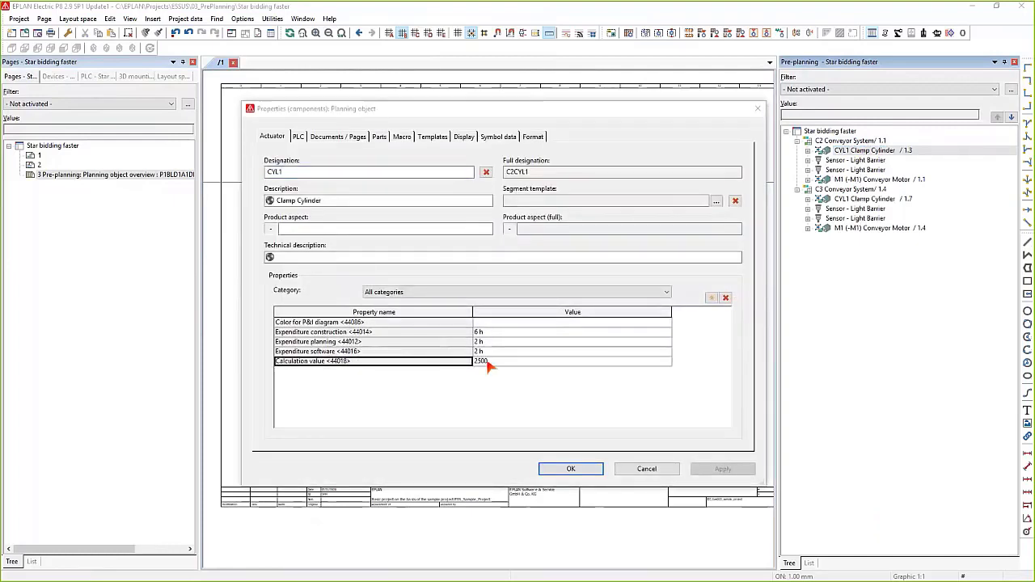
pyautogui.click(494, 333)
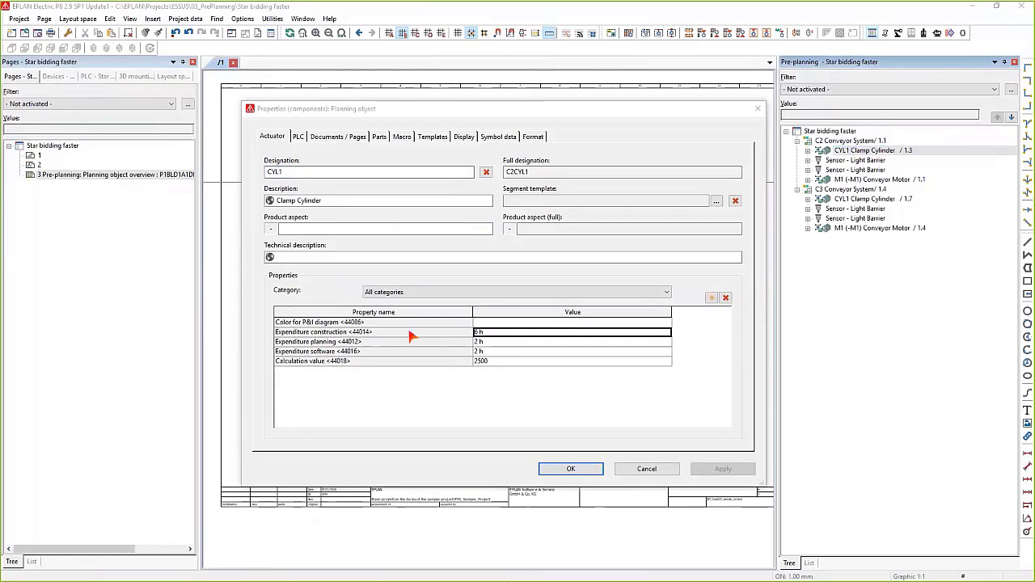
pyautogui.press('Return')
pyautogui.press('Down')
pyautogui.press('Down')
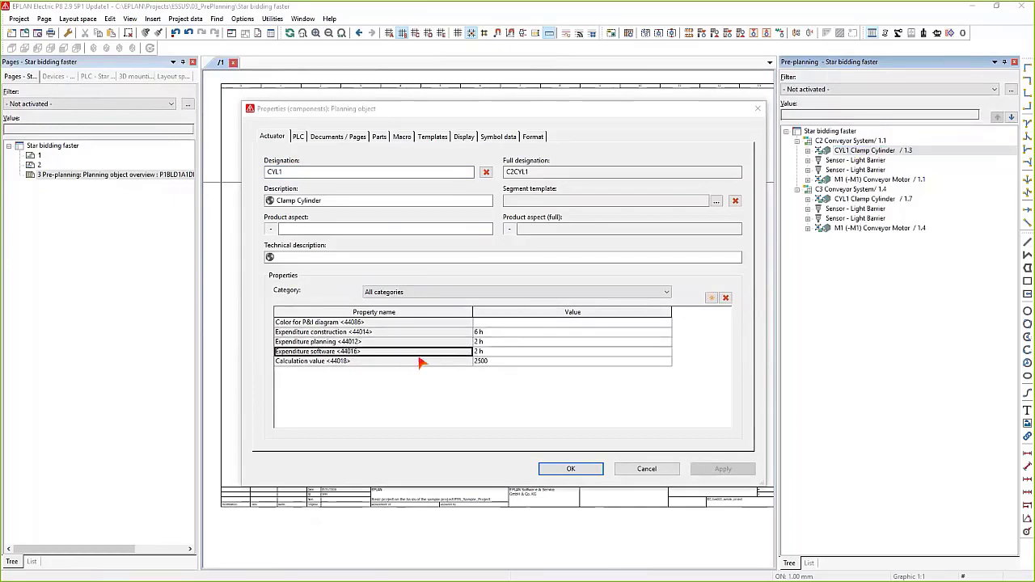
pyautogui.hotkey('shift', 'Down')
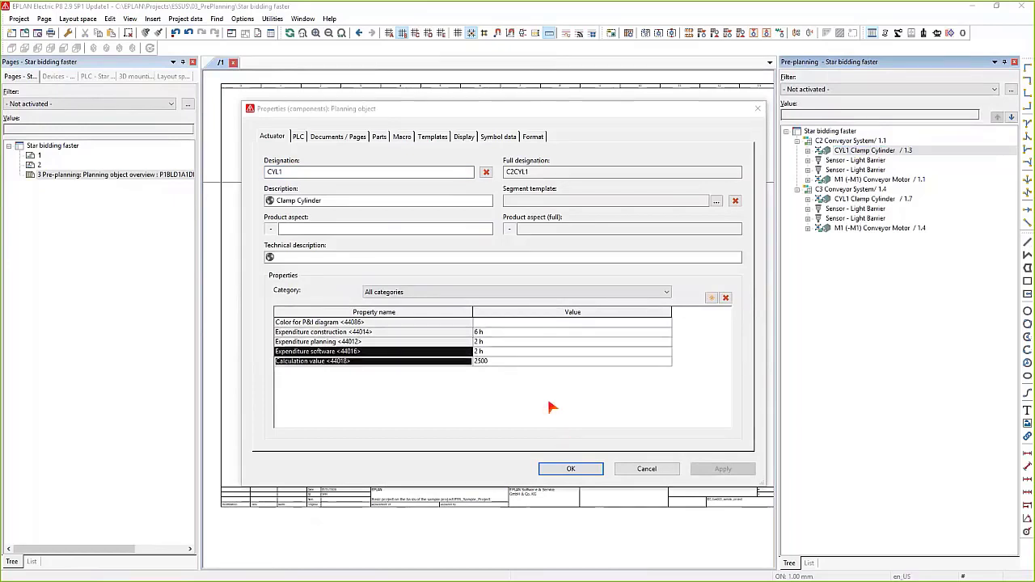
pyautogui.click(648, 468)
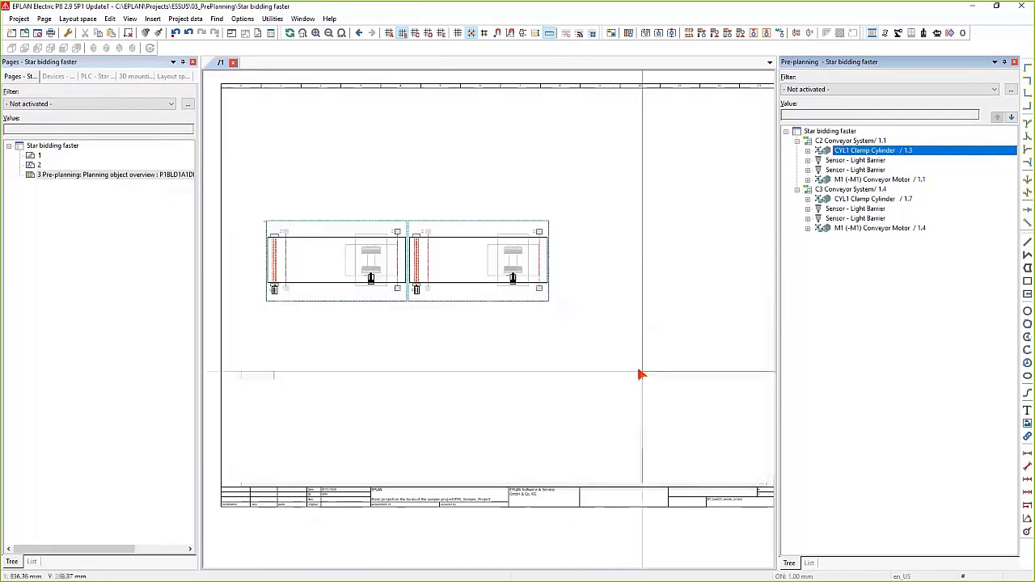
# Step: Place a Turn Table macro in variant A directly against the free end of the second conveyor
pyautogui.click(887, 33)
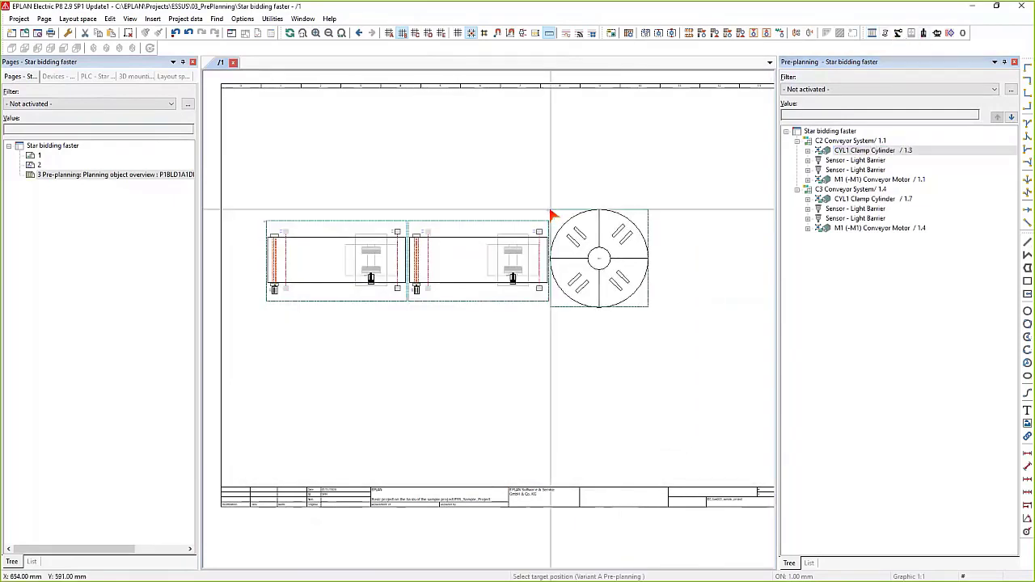
pyautogui.click(555, 253)
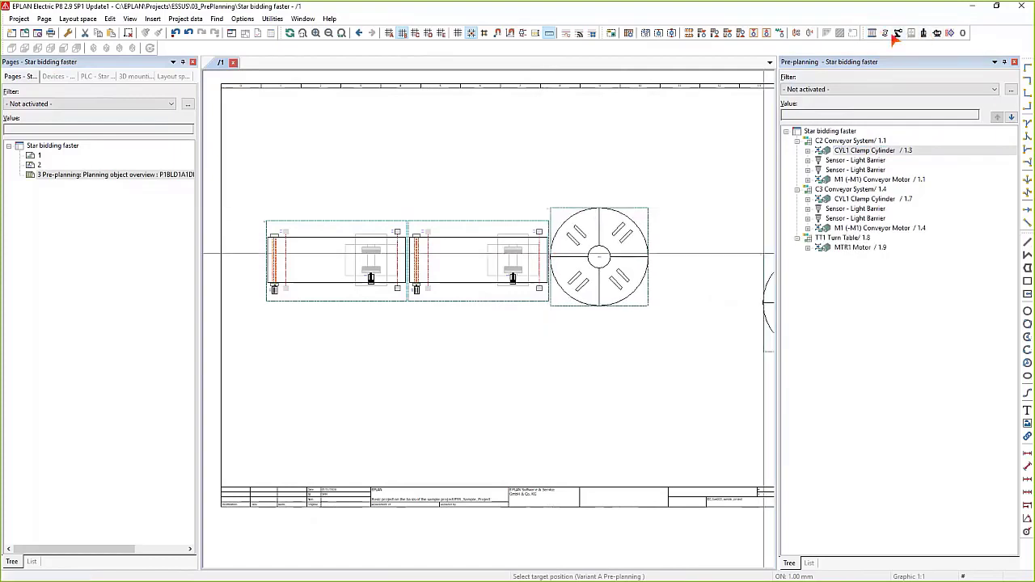
# Step: Place a Robot System macro in variant G above the clamp of each conveyor, with the arm reaching down to it
pyautogui.click(897, 33)
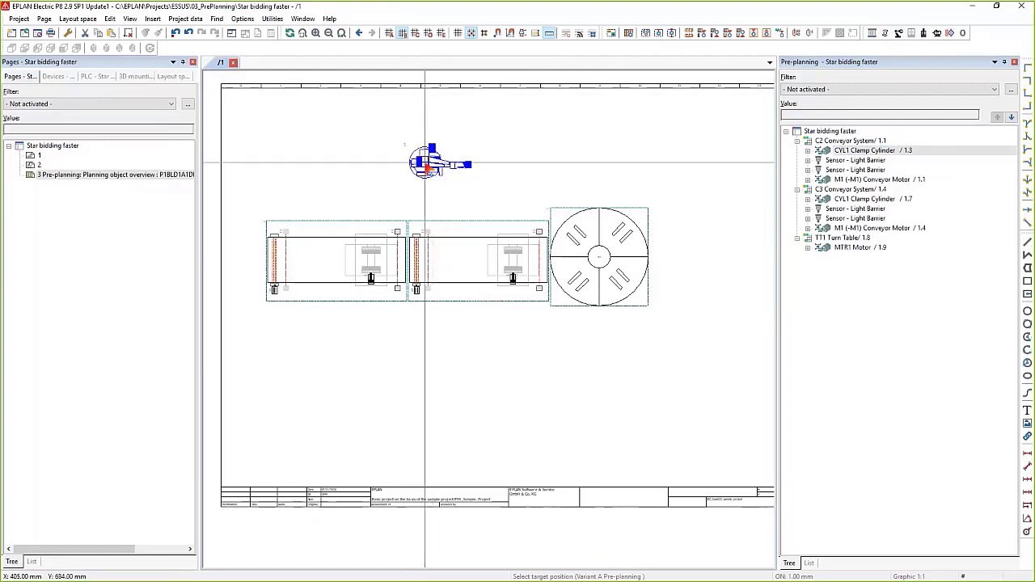
pyautogui.hotkey('ctrl', 'r')
pyautogui.hotkey('ctrl', 'r')
pyautogui.hotkey('ctrl', 'r')
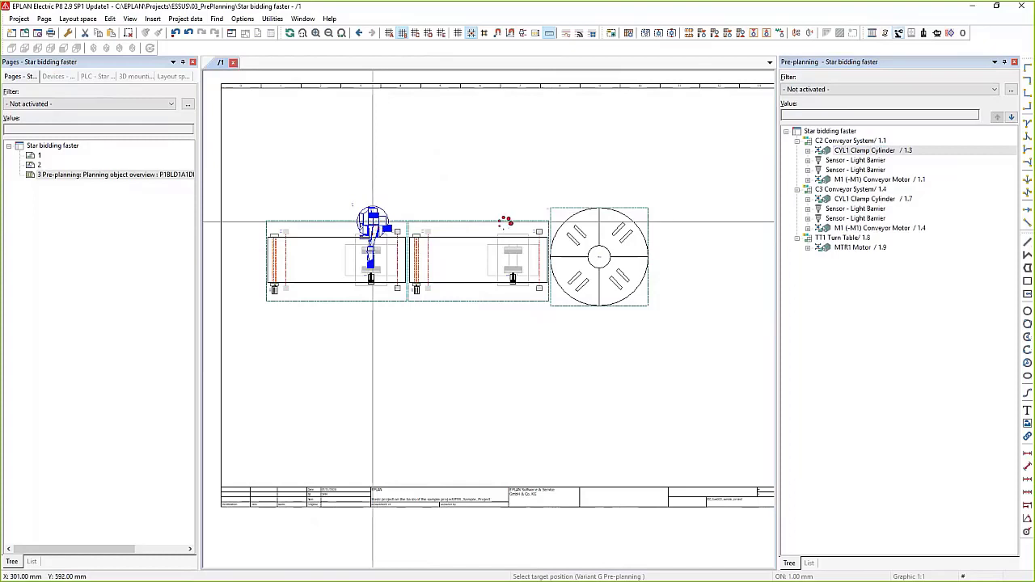
pyautogui.click(372, 221)
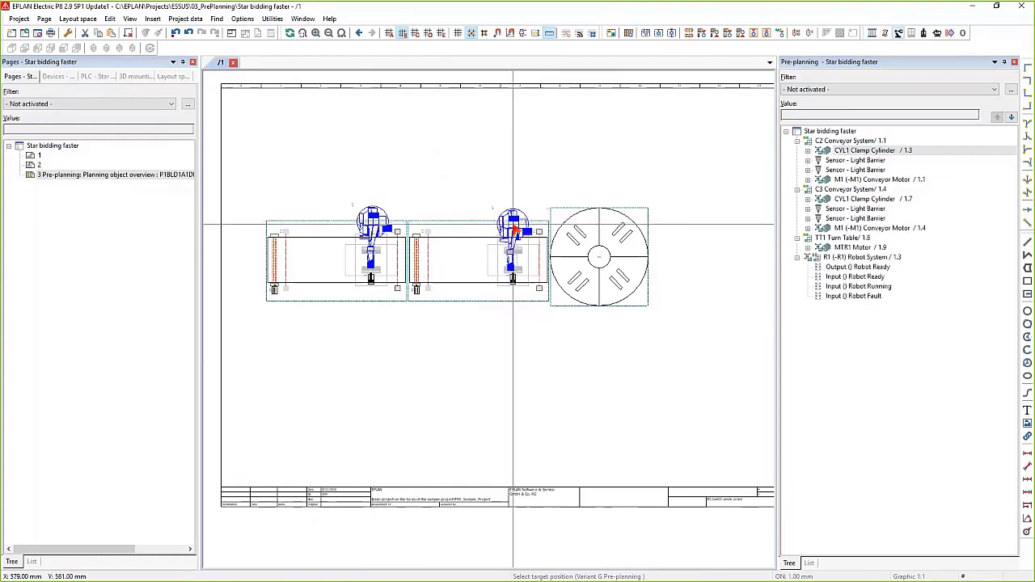
pyautogui.click(514, 220)
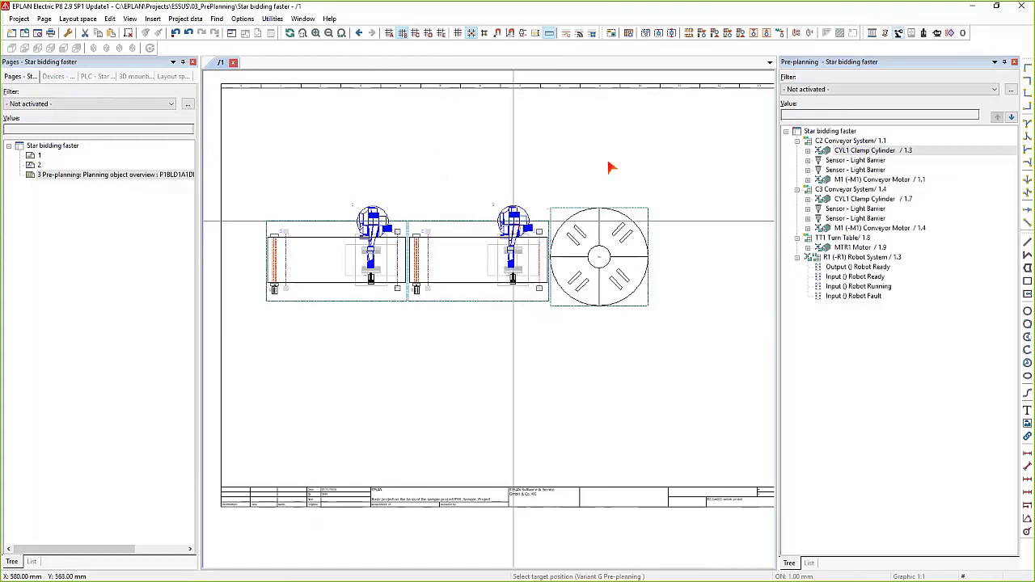
# Step: Place a third Robot System in variant F at the turn table's upper-right edge, with its arm pointing toward the table's centre
pyautogui.press('Tab')
pyautogui.press('Tab')
pyautogui.press('Tab')
pyautogui.press('Tab')
pyautogui.press('Tab')
pyautogui.press('Tab')
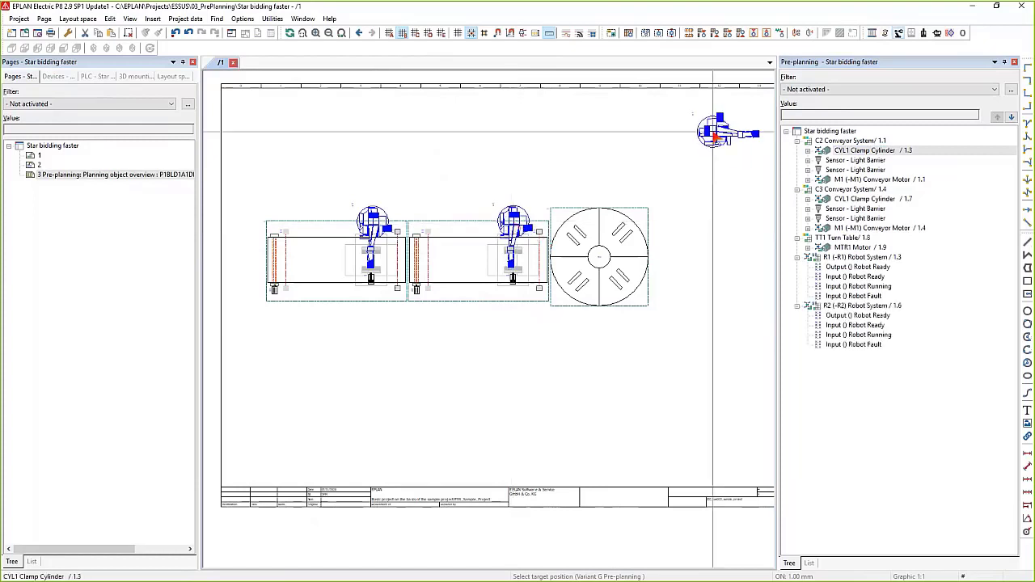
pyautogui.press('Tab')
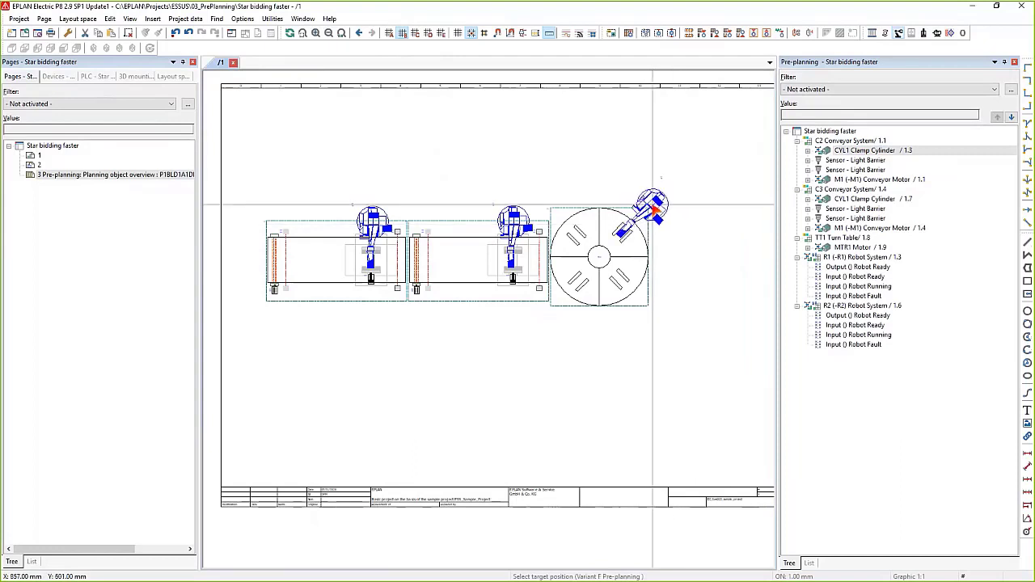
pyautogui.click(653, 206)
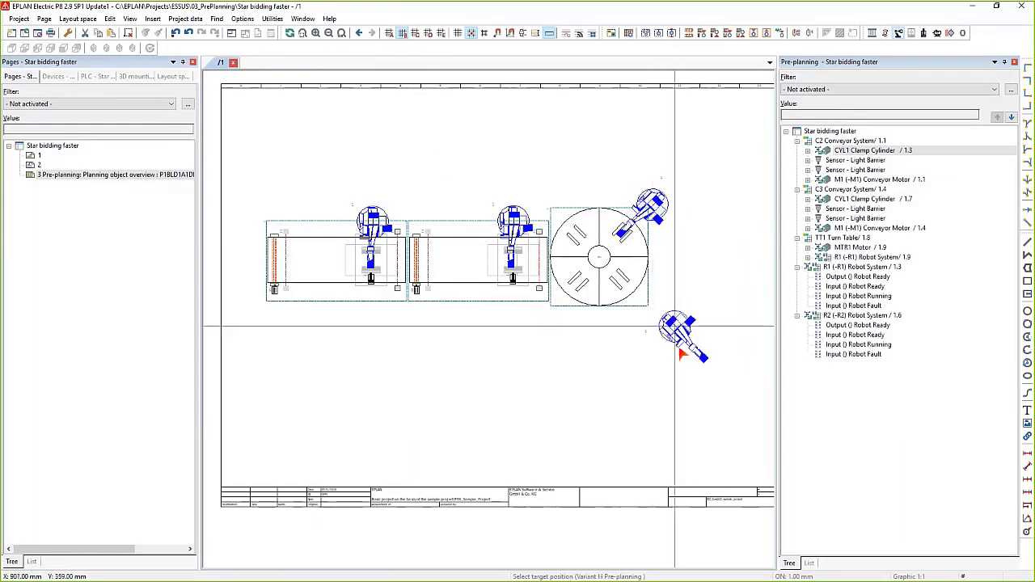
# Step: Place a fourth Robot System in variant D at the turn table's lower-right edge and end the macro insertion
pyautogui.press('Tab')
pyautogui.press('Tab')
pyautogui.press('Tab')
pyautogui.press('Tab')
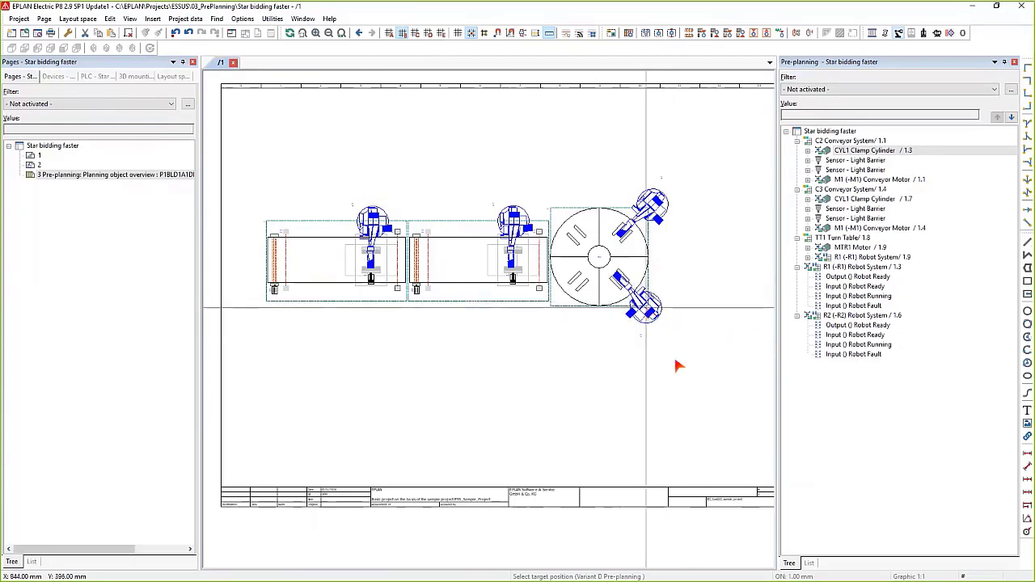
pyautogui.click(647, 312)
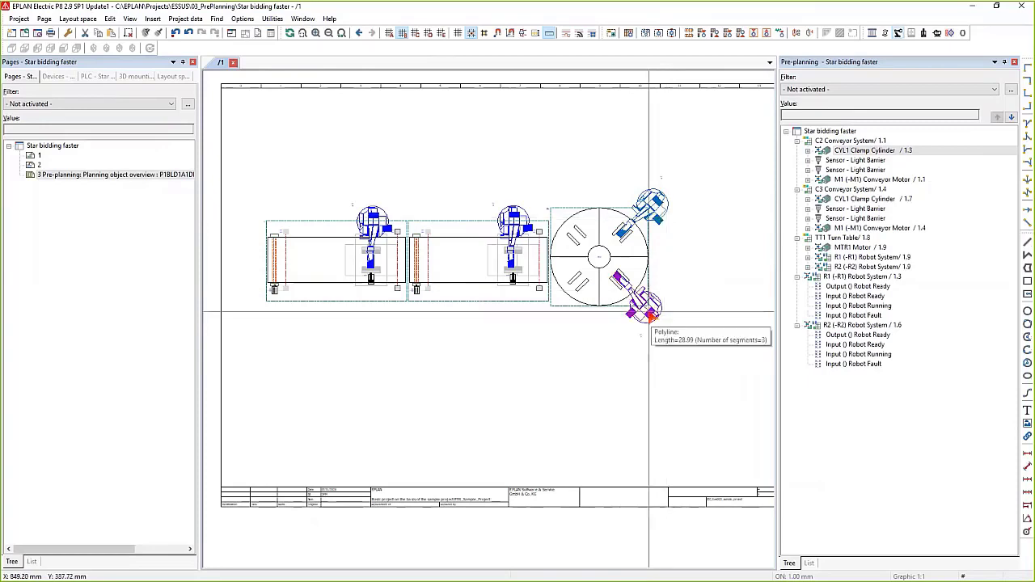
# Step: Review the PLC addresses in the properties of the R1 Robot System planning object, leaving them as they are
pyautogui.click(828, 278)
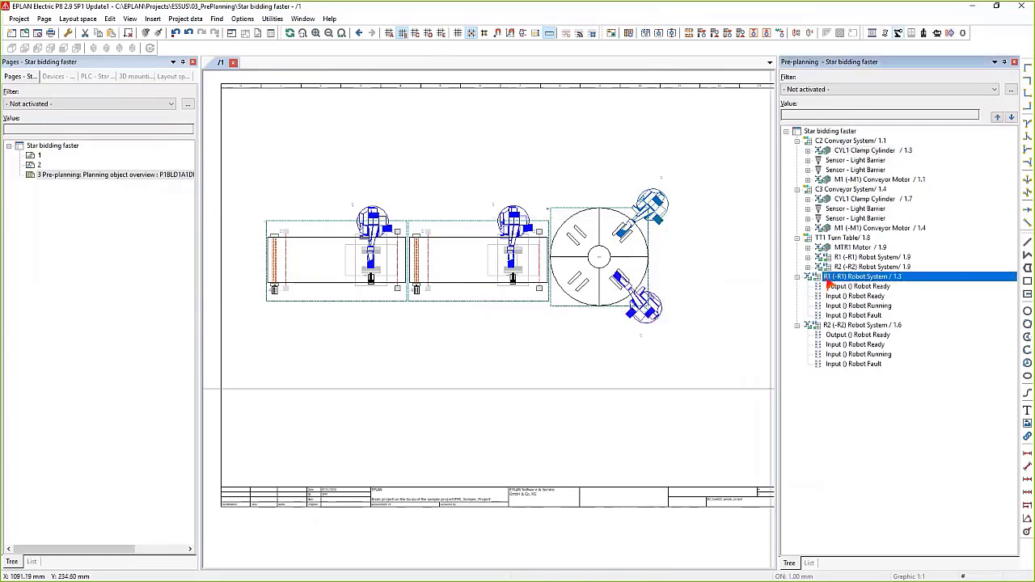
pyautogui.rightClick(827, 281)
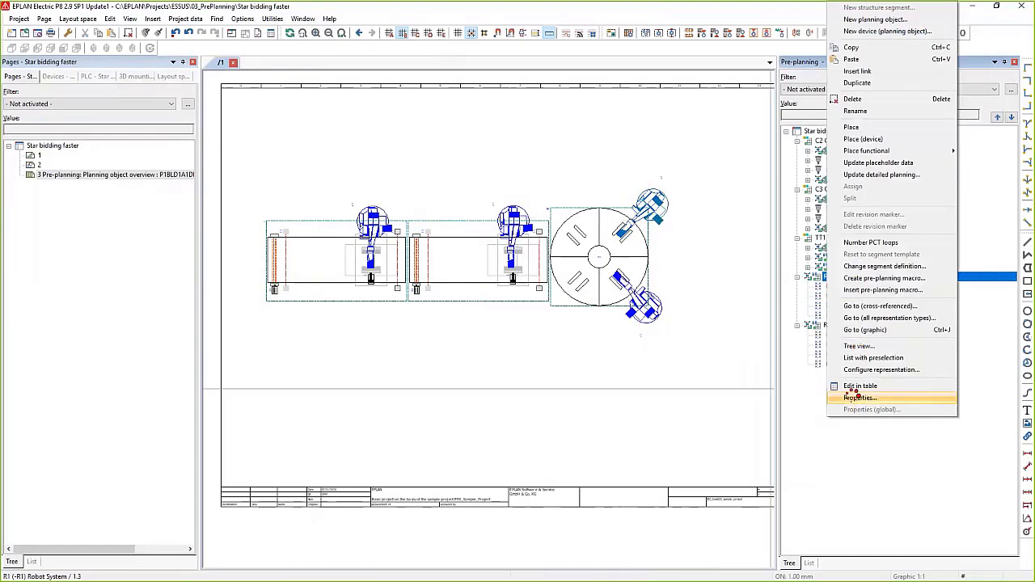
pyautogui.click(857, 397)
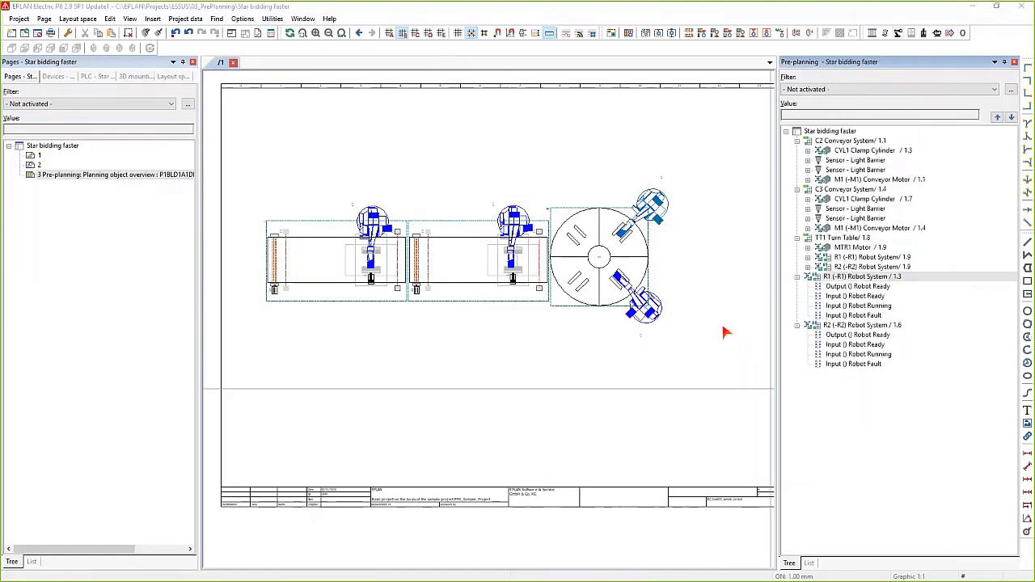
pyautogui.click(340, 137)
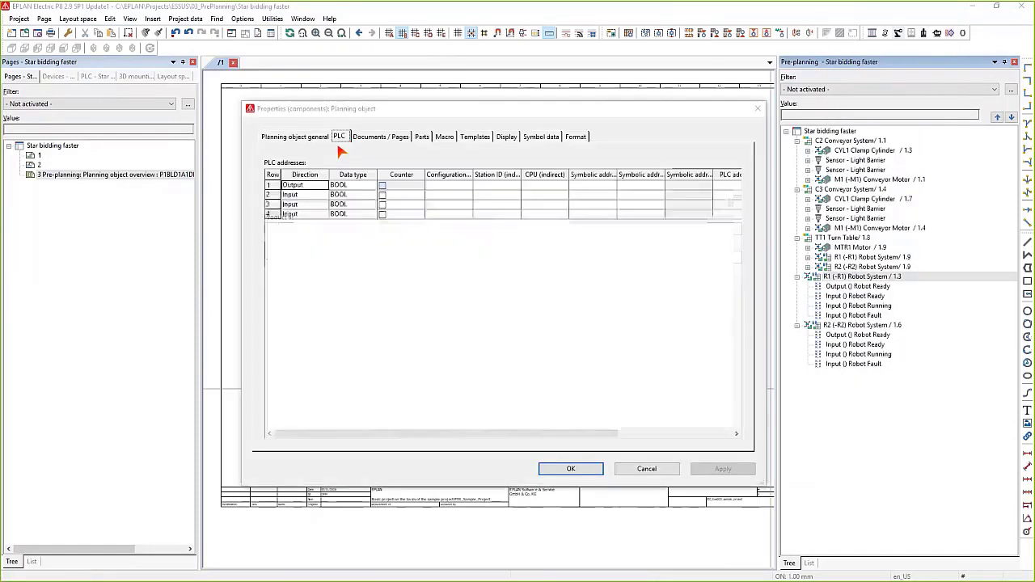
pyautogui.click(656, 467)
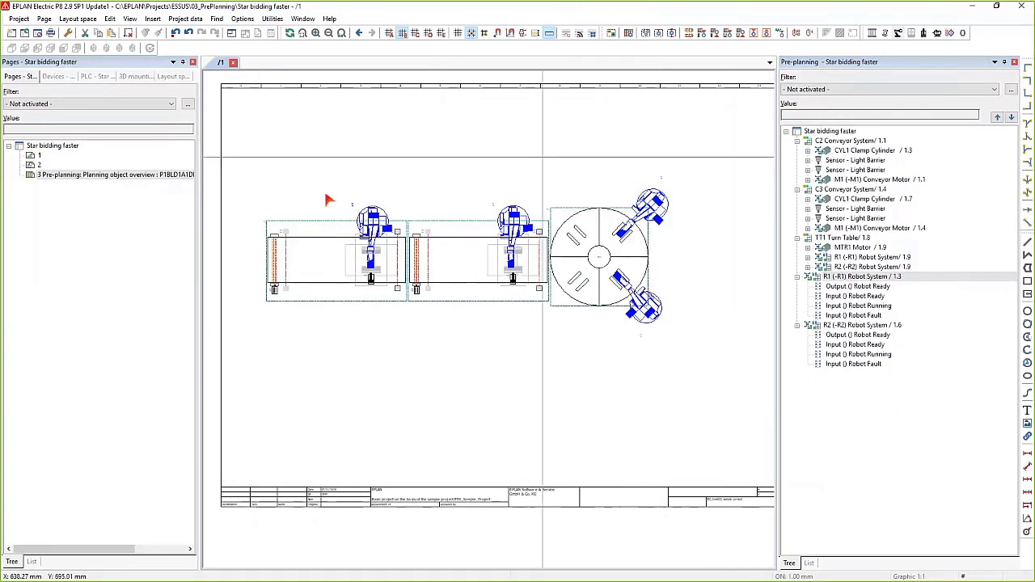
# Step: Open page 3, the pre-planning planning object overview, and update its report
pyautogui.click(66, 174)
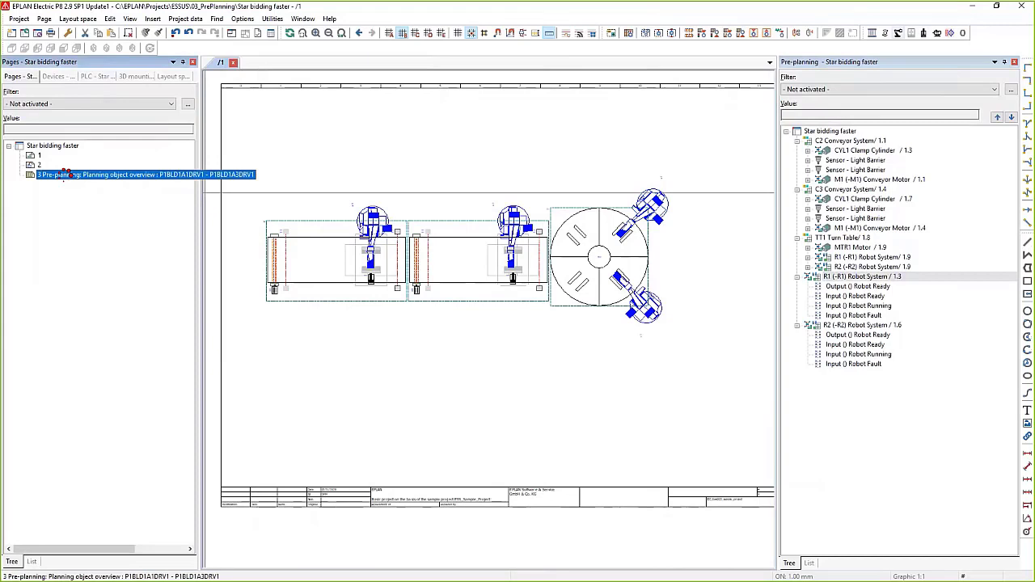
pyautogui.doubleClick(66, 174)
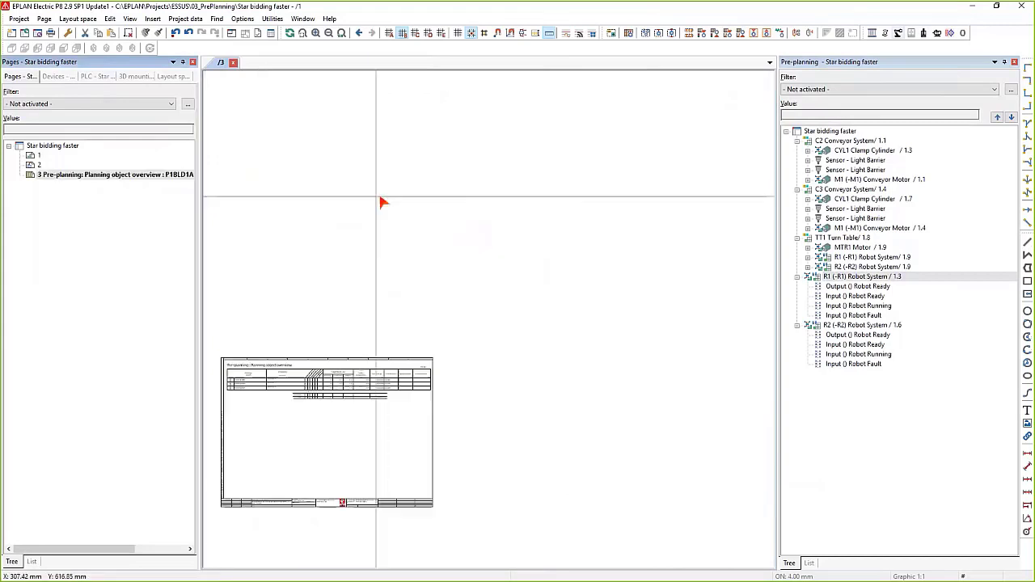
pyautogui.click(273, 19)
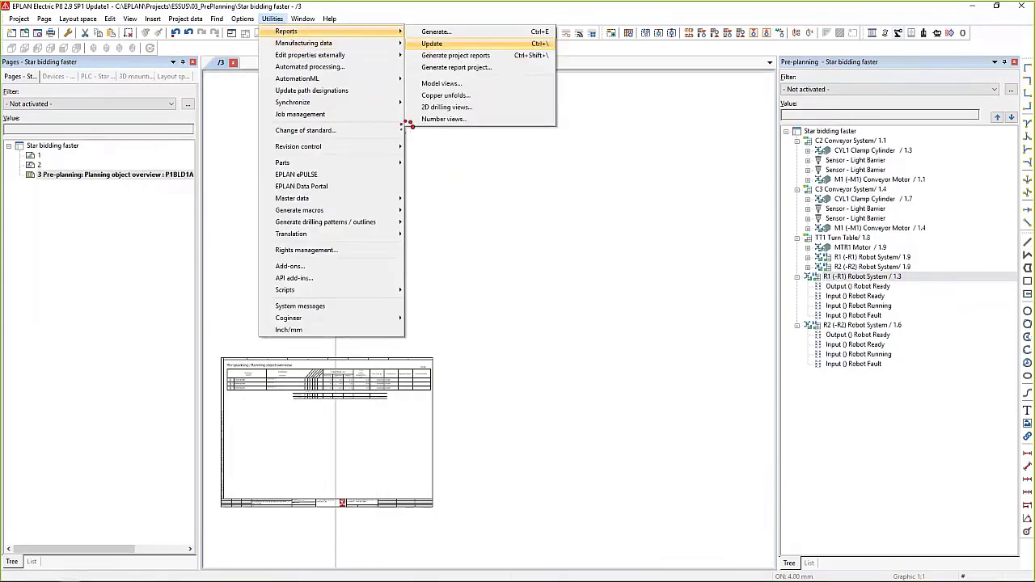
pyautogui.click(261, 415)
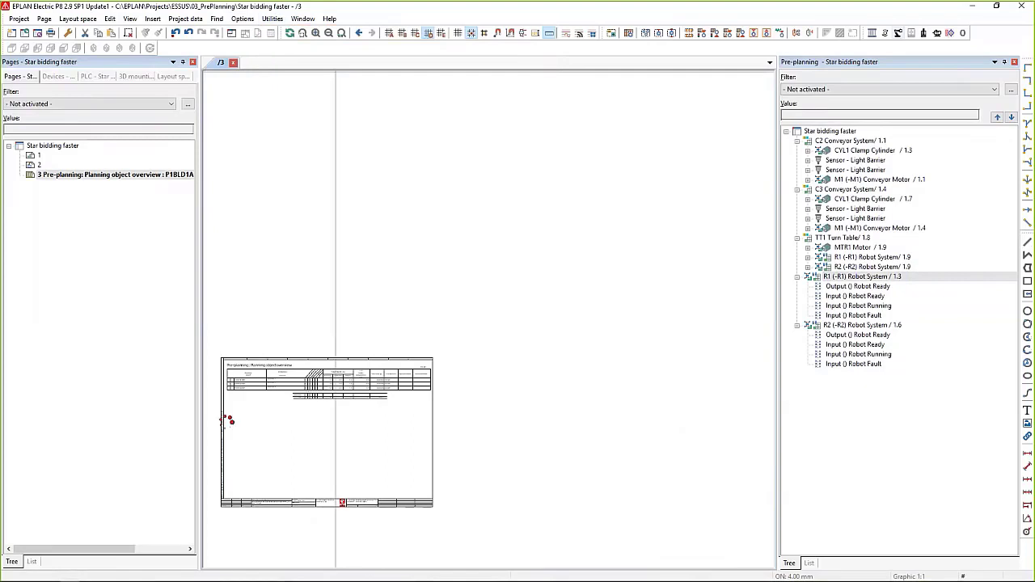
# Step: Examine the planning object overview's rows and its totals for PLC signals, work hours, power consumption and price
pyautogui.scroll(1, 218, 430)
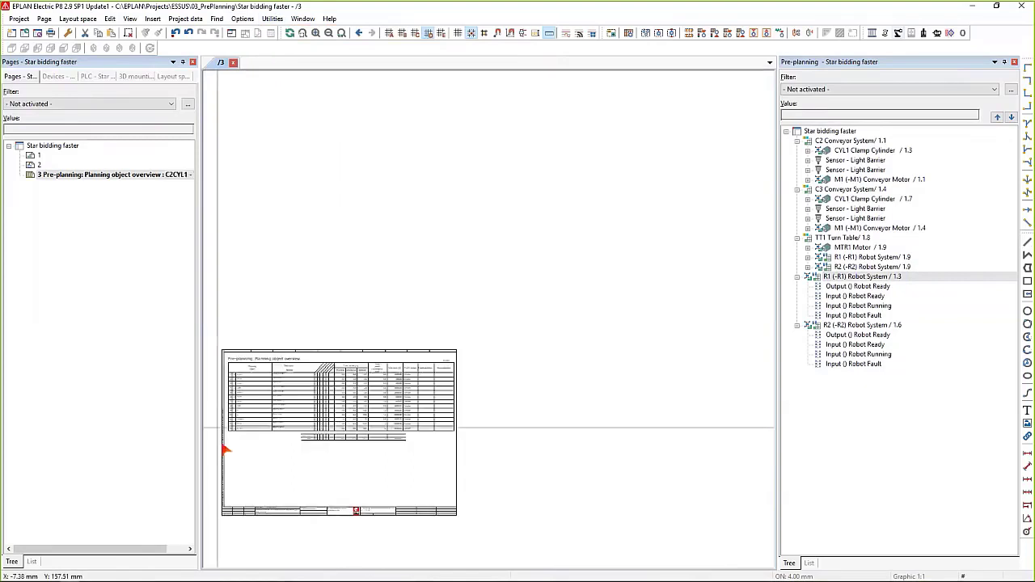
pyautogui.scroll(2, 225, 450)
pyautogui.scroll(1, 226, 449)
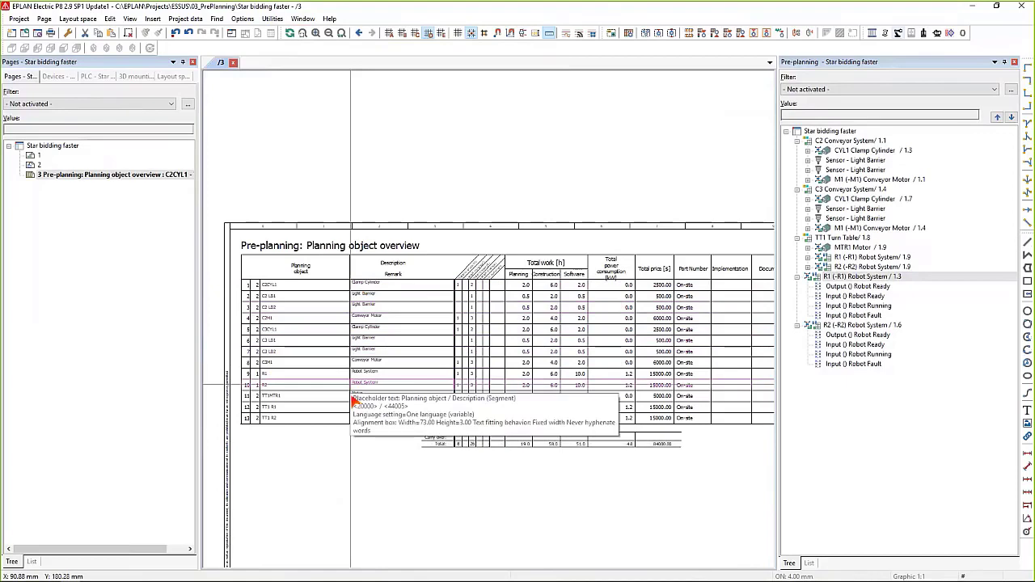
pyautogui.scroll(3, 531, 466)
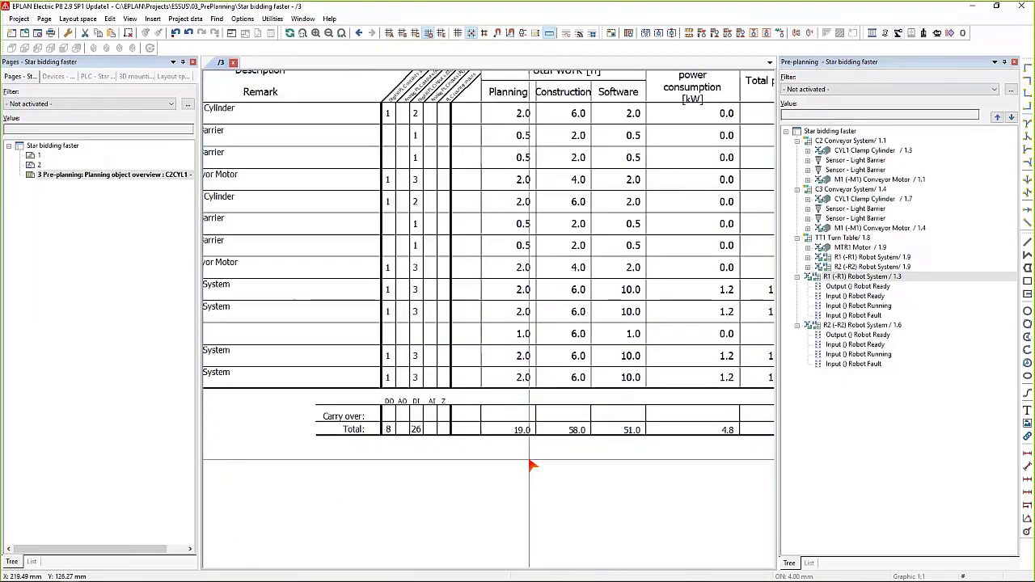
pyautogui.scroll(-2, 533, 465)
pyautogui.scroll(3, 520, 469)
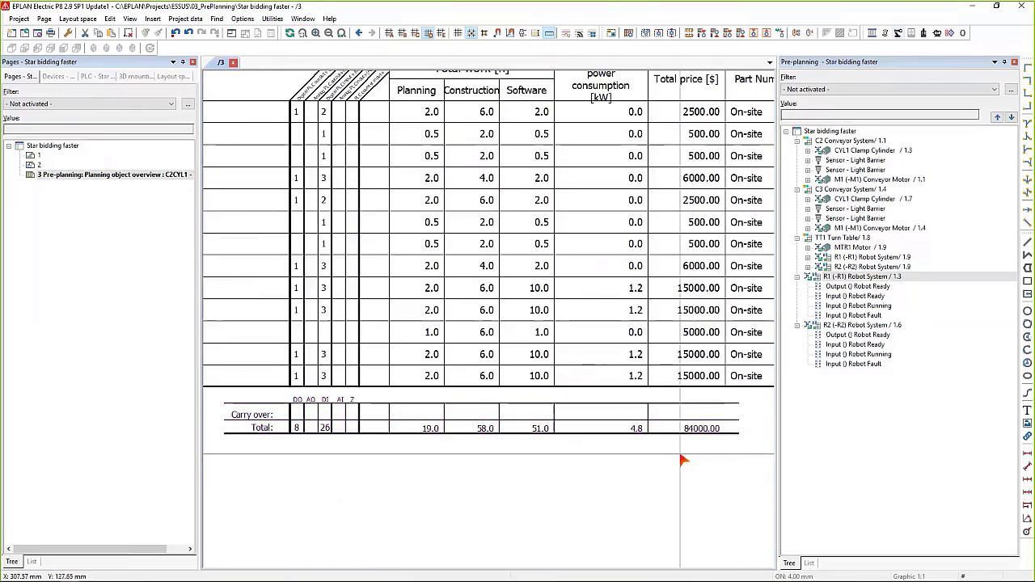
pyautogui.scroll(-3, 682, 460)
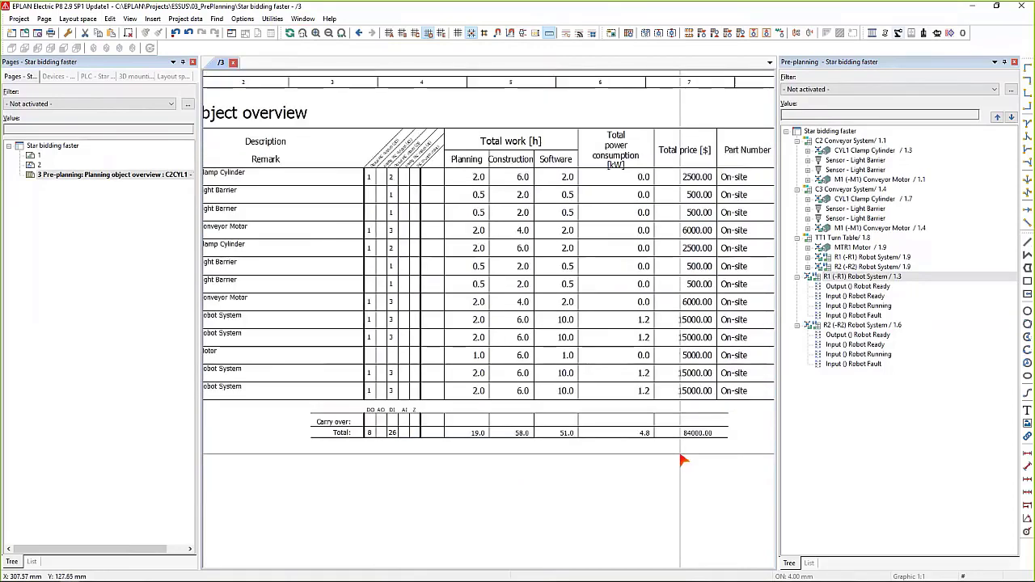
pyautogui.scroll(-2, 682, 460)
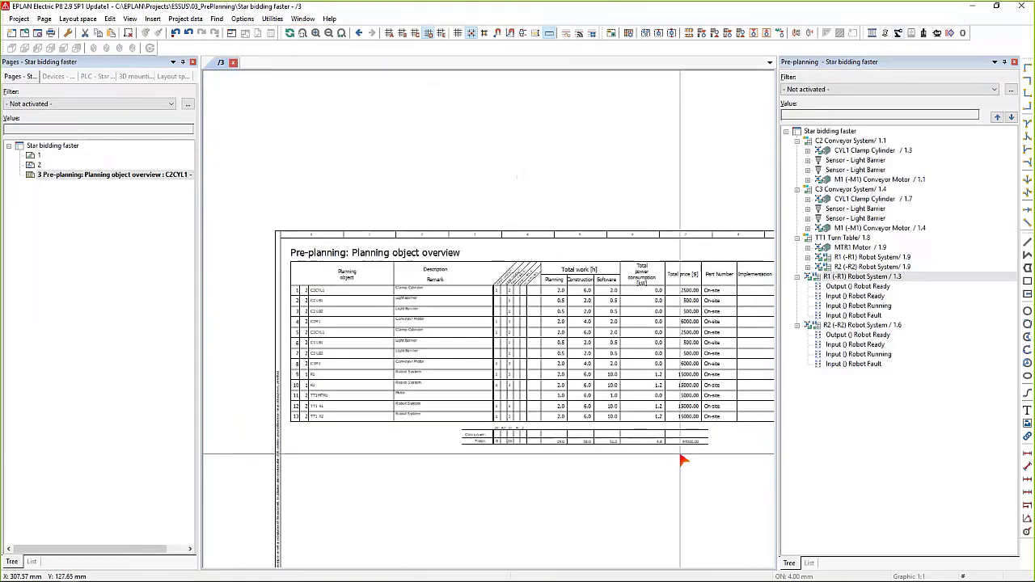
pyautogui.scroll(-1, 682, 458)
pyautogui.moveTo(658, 451); pyautogui.dragTo(556, 375, button='middle')
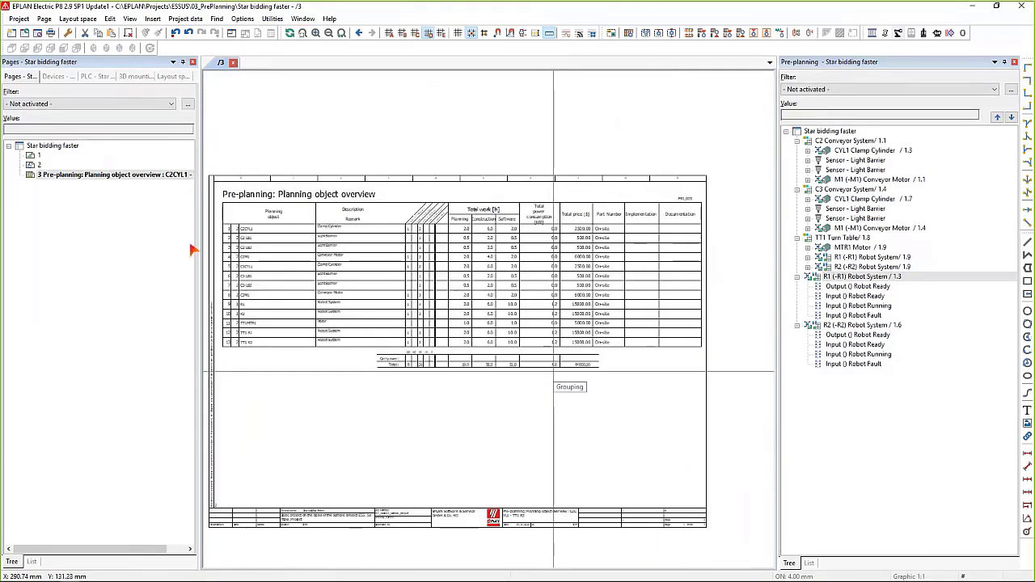
# Step: Return to page 1 and look over the complete line layout of conveyors, turn table and robots
pyautogui.click(38, 154)
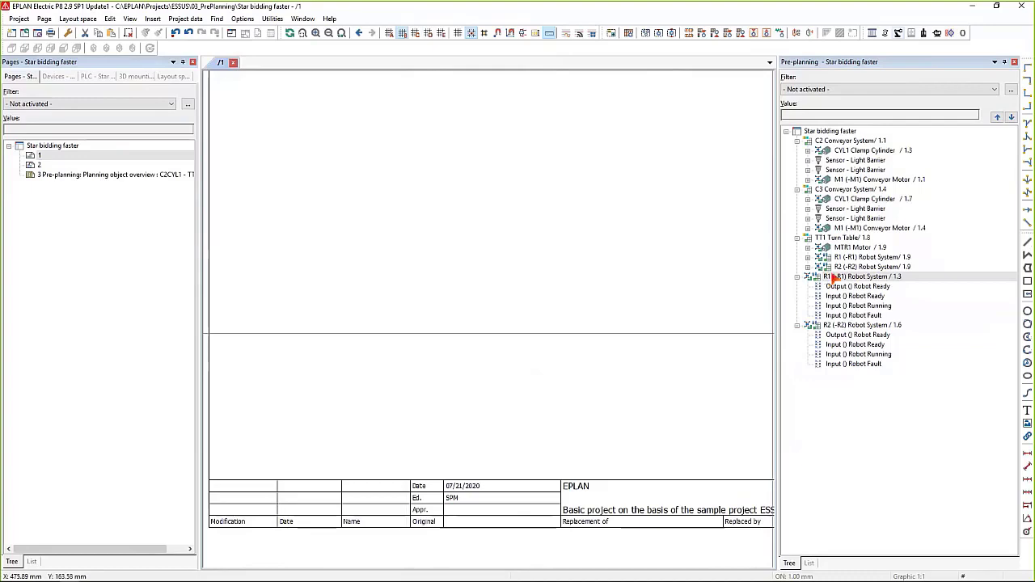
pyautogui.scroll(-2, 436, 267)
pyautogui.moveTo(447, 250); pyautogui.dragTo(407, 370, button='middle')
pyautogui.moveTo(493, 264); pyautogui.dragTo(435, 379, button='middle')
pyautogui.scroll(-2, 435, 379)
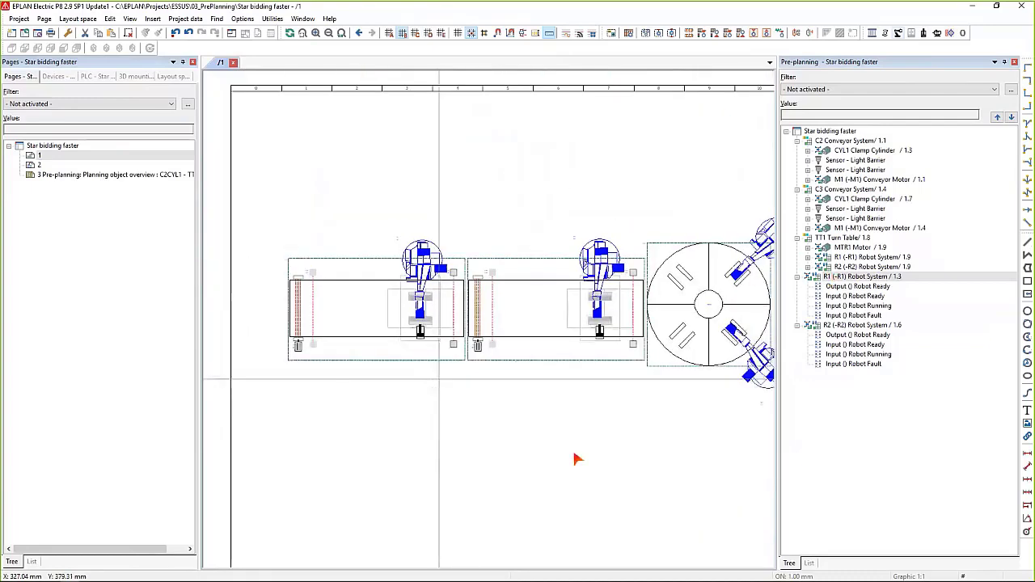
pyautogui.scroll(-3, 439, 378)
pyautogui.moveTo(566, 450); pyautogui.dragTo(506, 444, button='middle')
pyautogui.scroll(1, 391, 482)
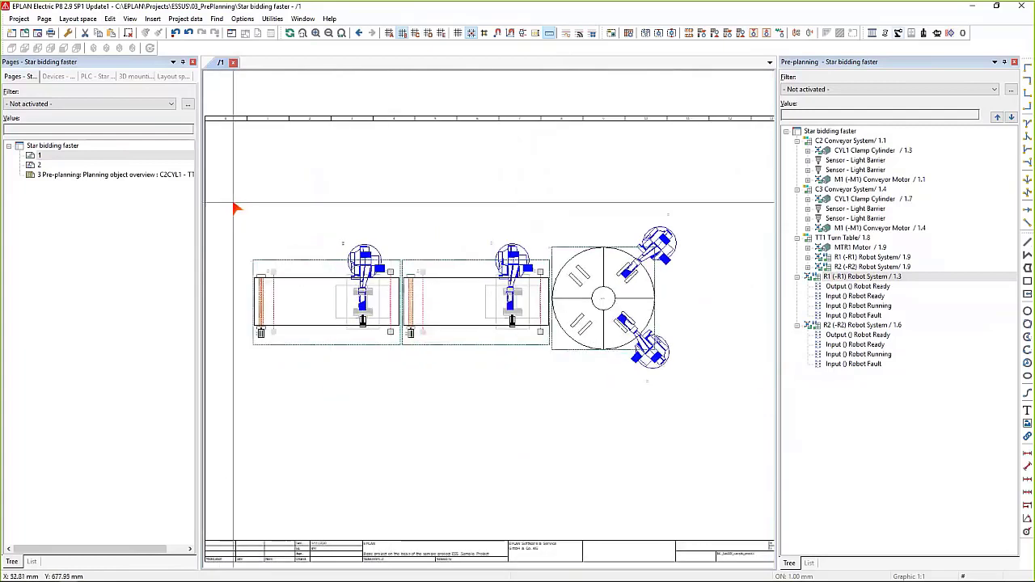
# Step: Preview the Robot.ema macro assigned to the R1 Robot System planning object, leaving the assignment as it is
pyautogui.rightClick(850, 278)
pyautogui.click(881, 395)
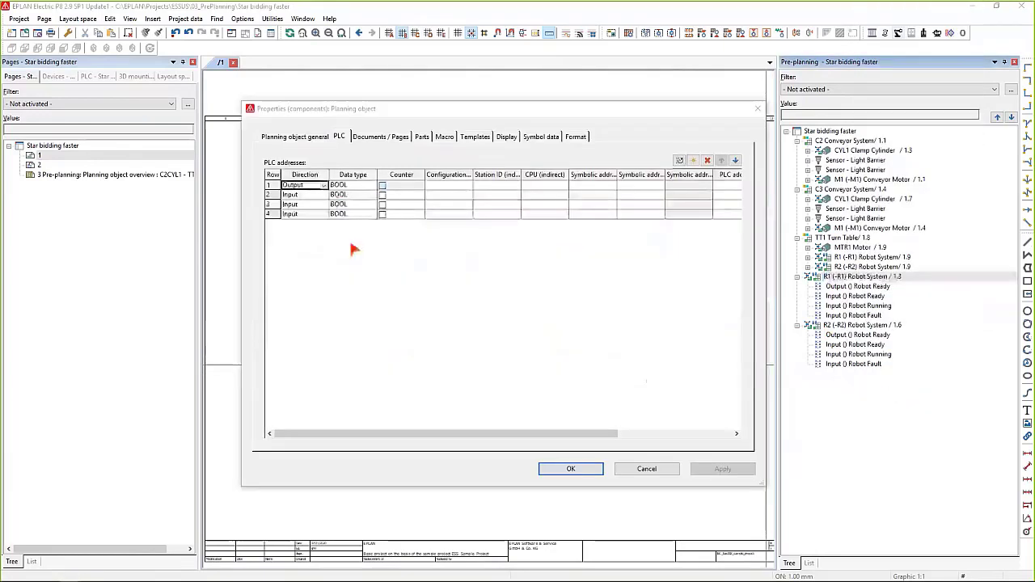
pyautogui.click(444, 136)
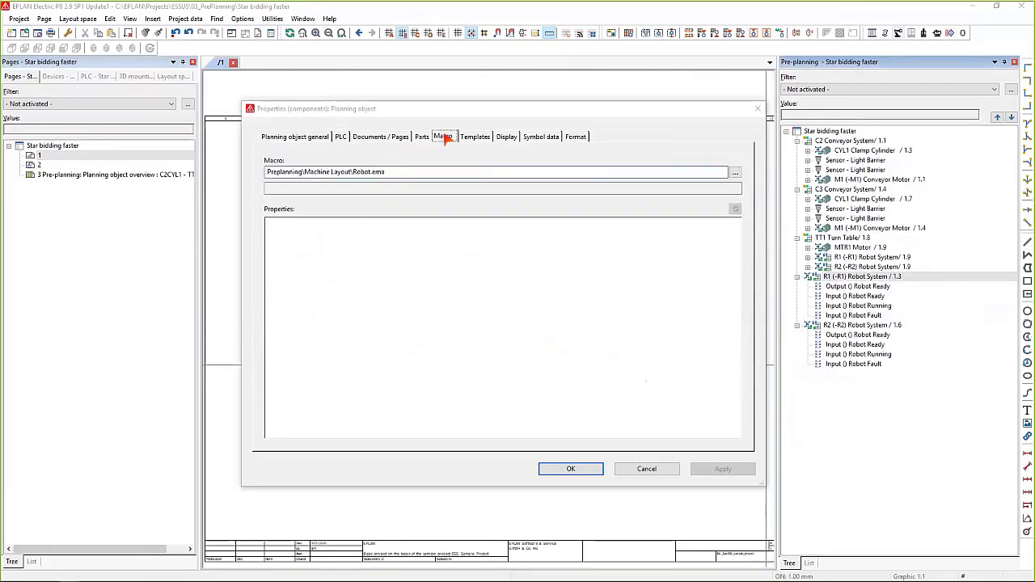
pyautogui.click(734, 172)
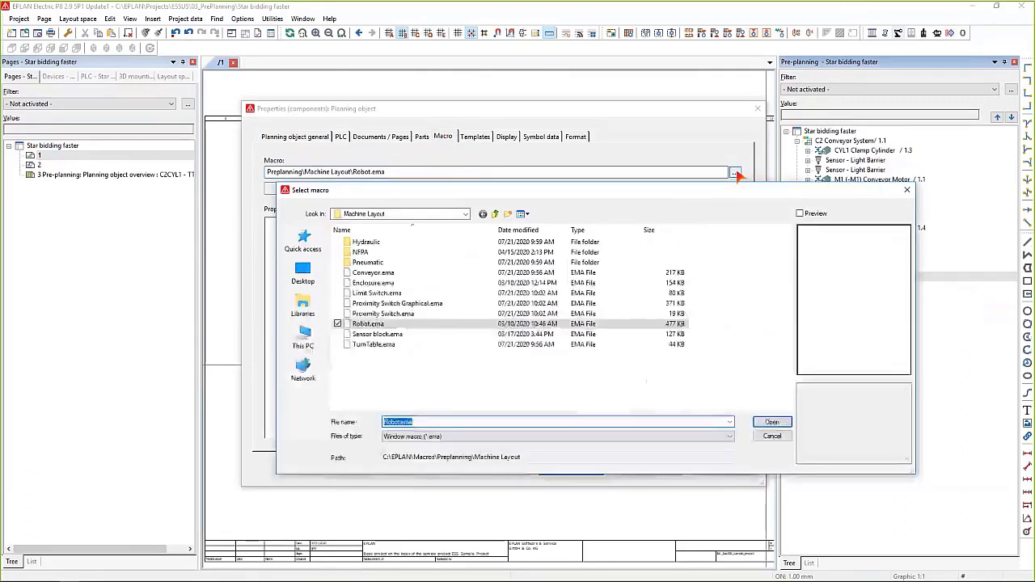
pyautogui.click(799, 213)
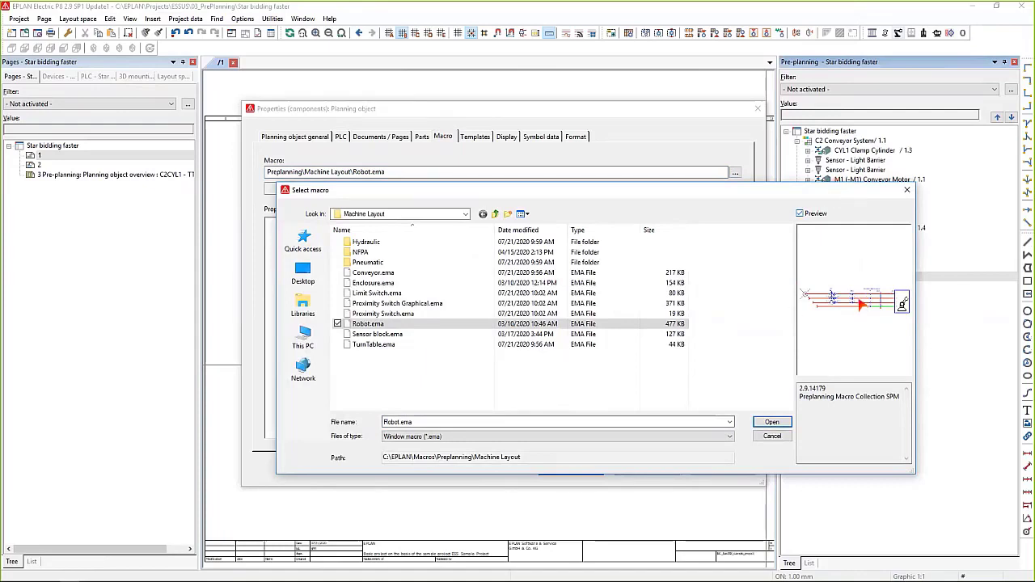
pyautogui.moveTo(845, 192); pyautogui.dragTo(858, 300)
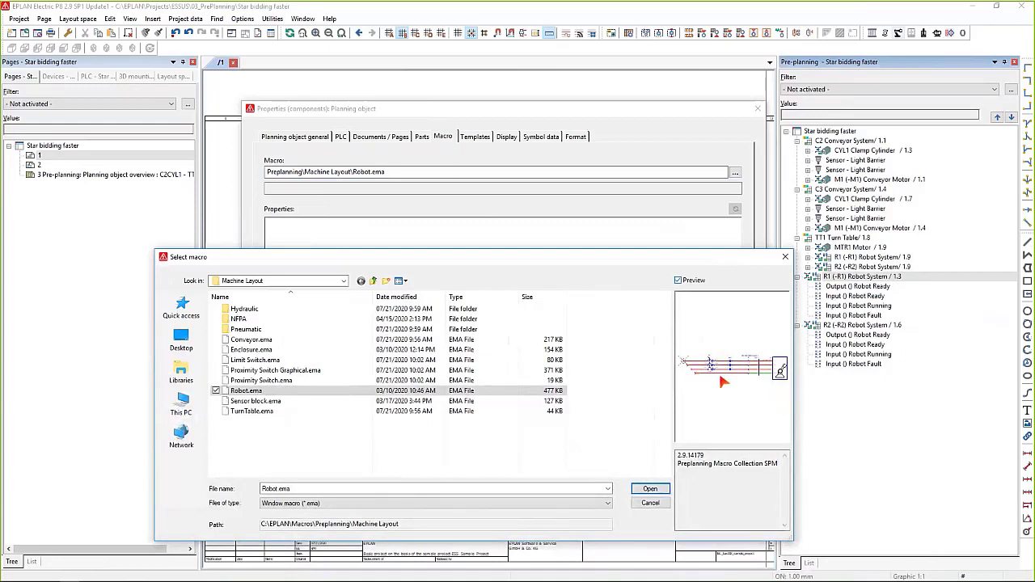
pyautogui.click(651, 502)
pyautogui.click(649, 469)
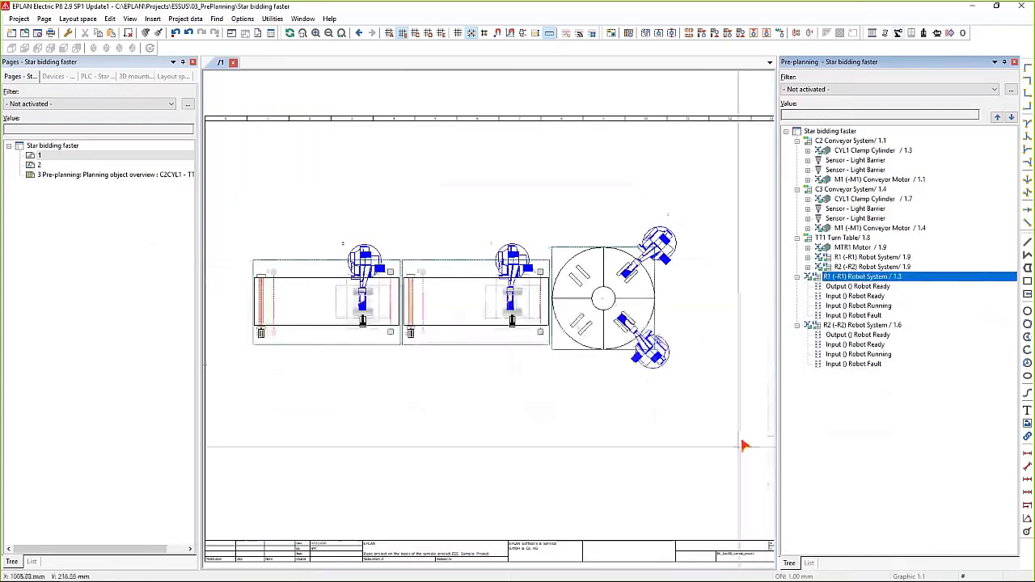
# Step: Insert the motor macro in variant A on the second conveyor's upper side and assign its Motor Actuator to the C3 Conveyor System
pyautogui.scroll(-1, 711, 416)
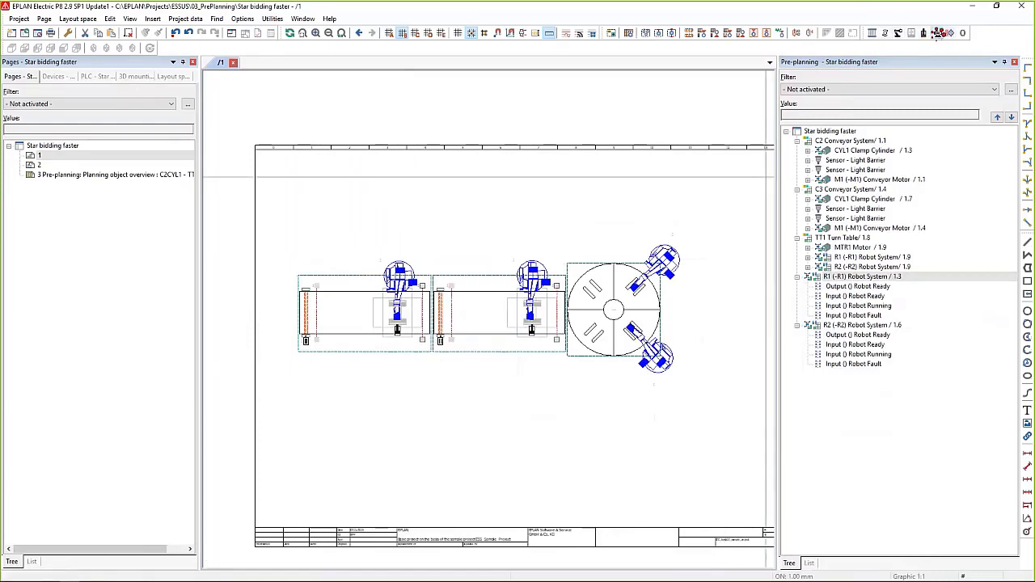
pyautogui.click(936, 32)
pyautogui.scroll(3, 479, 297)
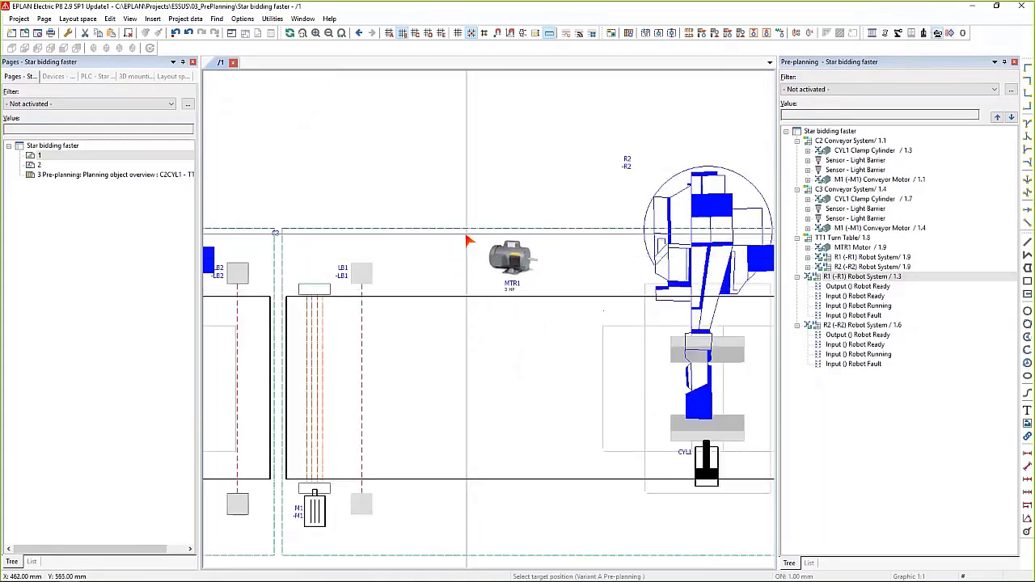
pyautogui.click(467, 240)
pyautogui.click(442, 204)
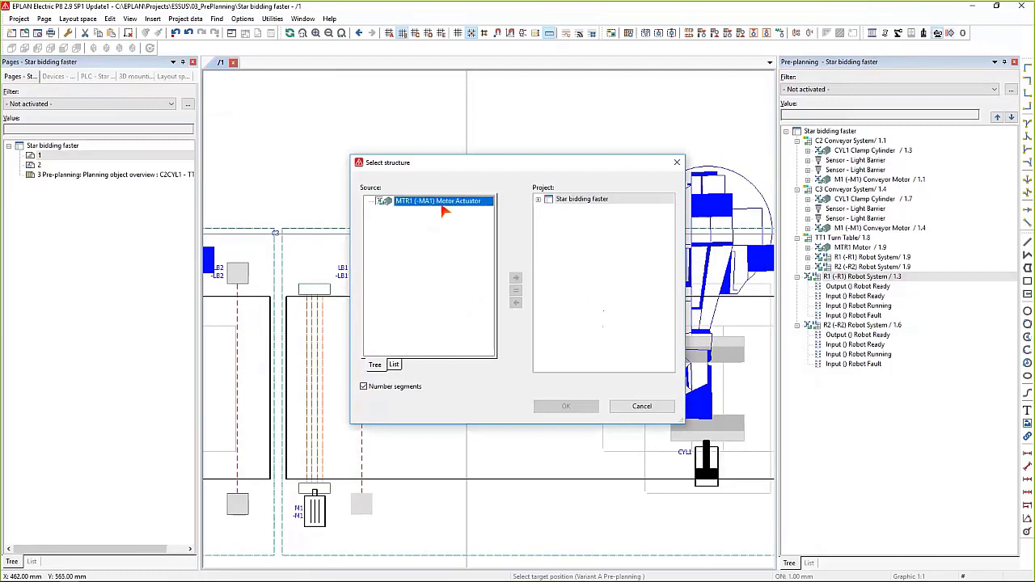
pyautogui.click(538, 199)
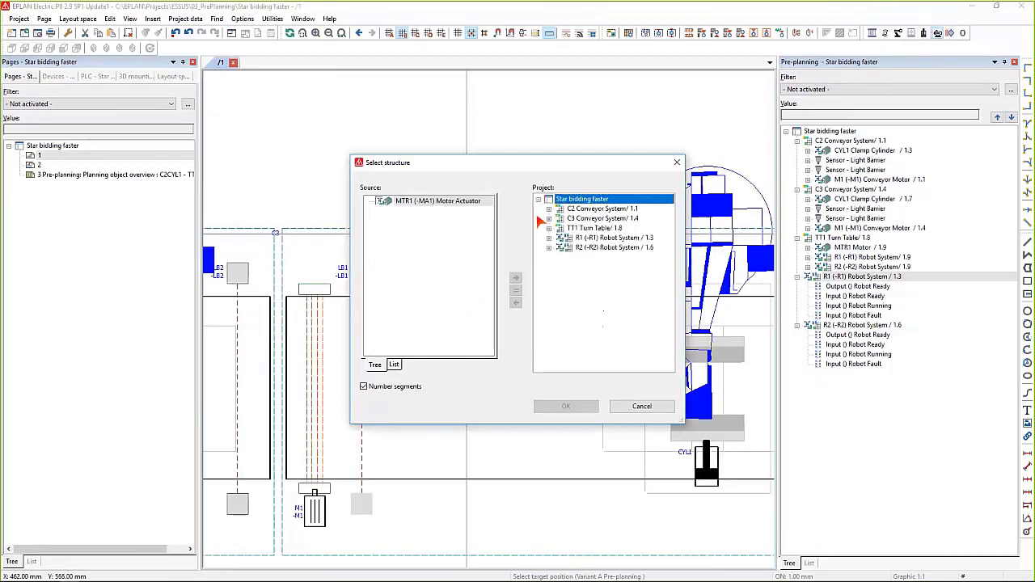
pyautogui.doubleClick(586, 218)
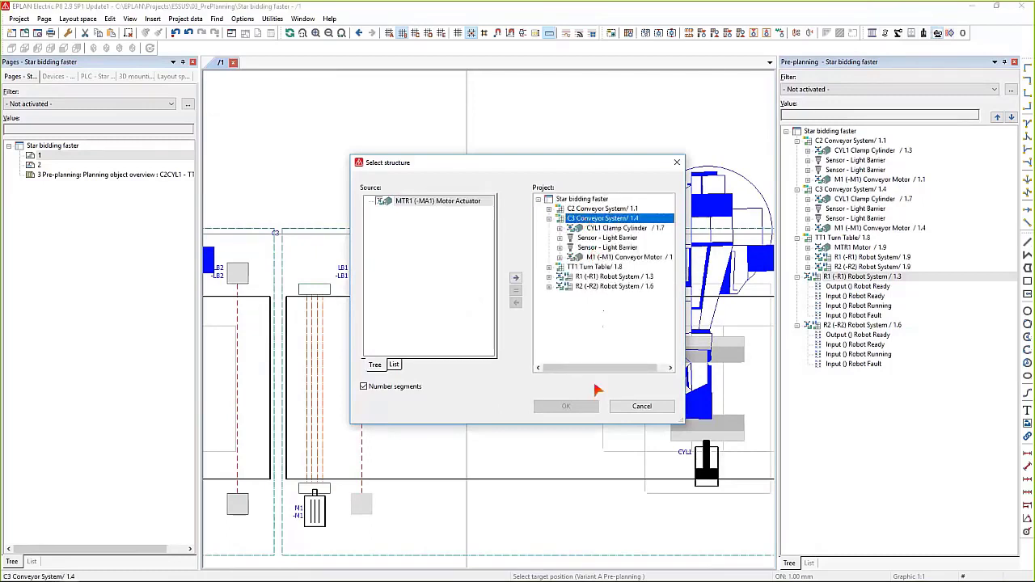
pyautogui.click(516, 278)
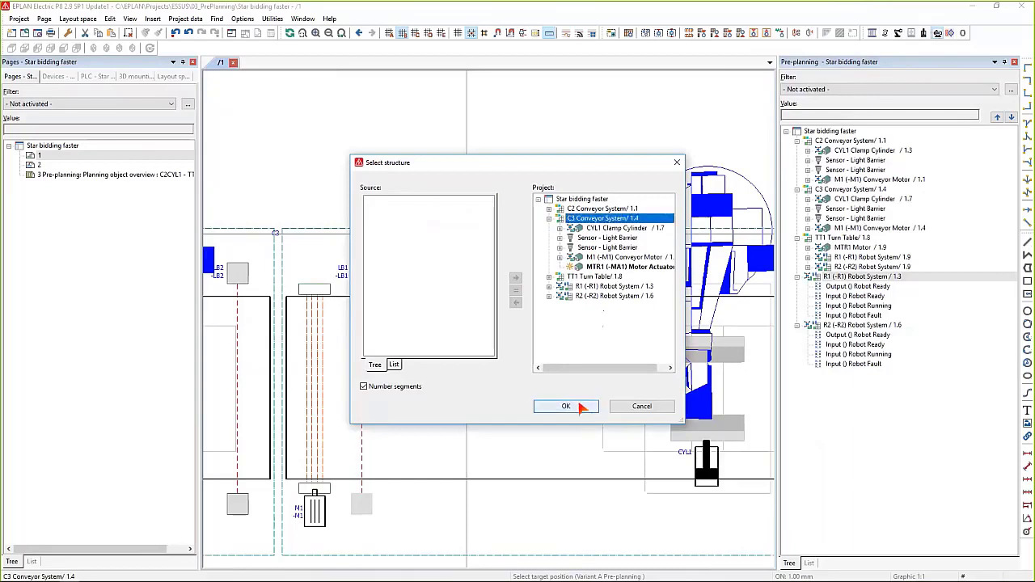
pyautogui.click(581, 407)
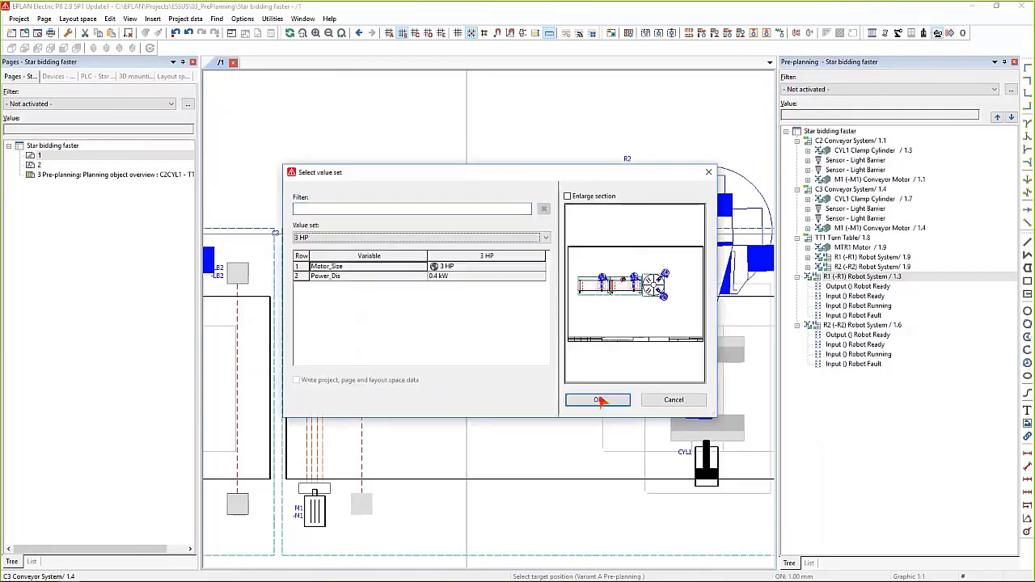
# Step: Apply the 3 HP value set to the new motor and end the macro insertion
pyautogui.click(380, 237)
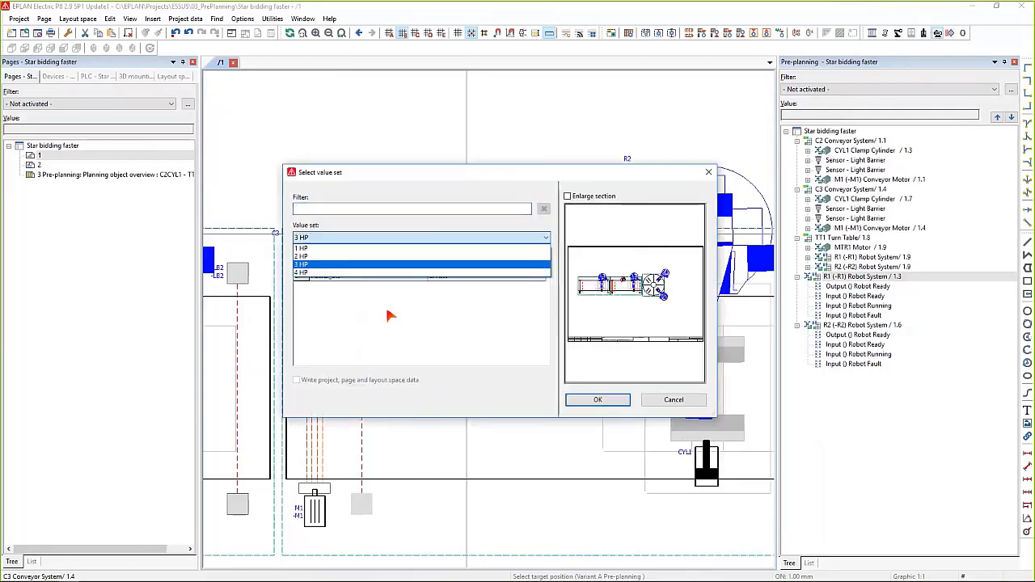
pyautogui.click(380, 265)
pyautogui.click(598, 400)
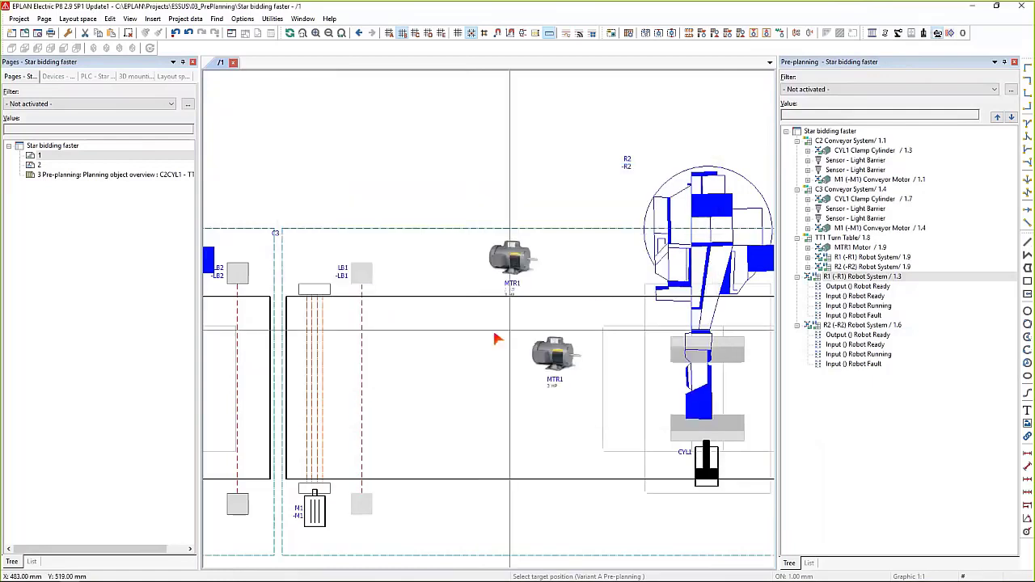
pyautogui.click(501, 270)
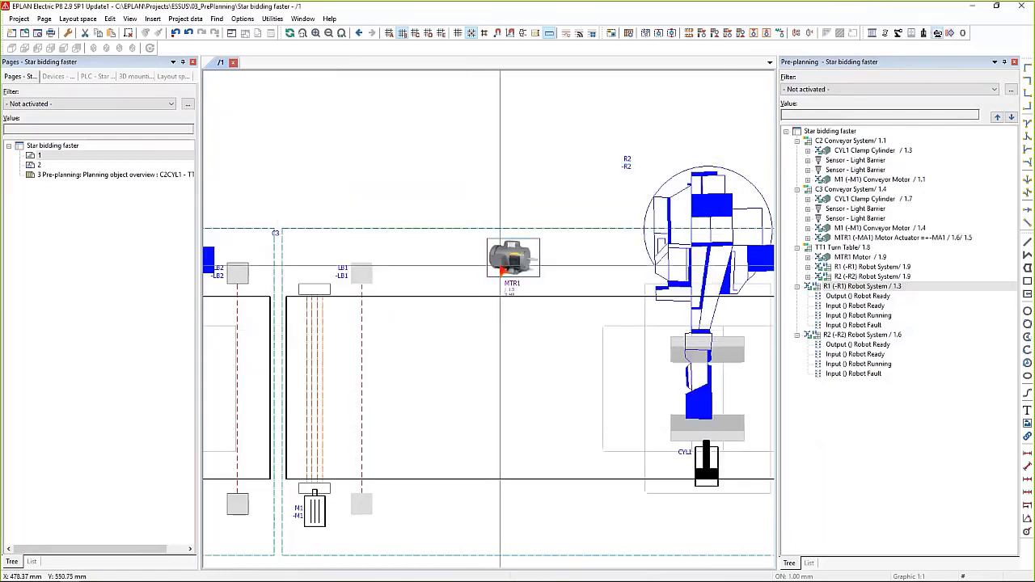
pyautogui.rightClick(502, 270)
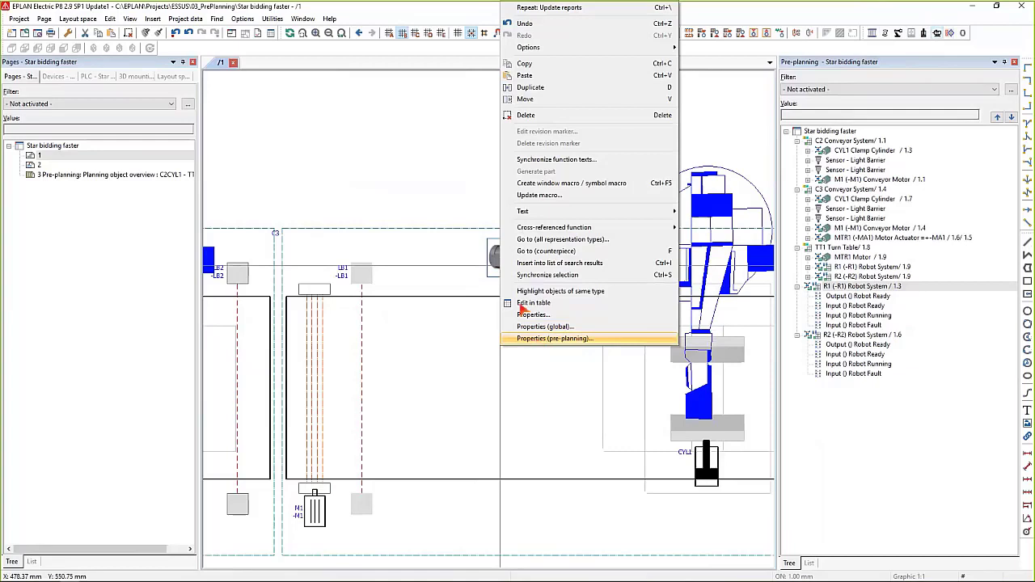
pyautogui.click(529, 315)
pyautogui.press('Escape')
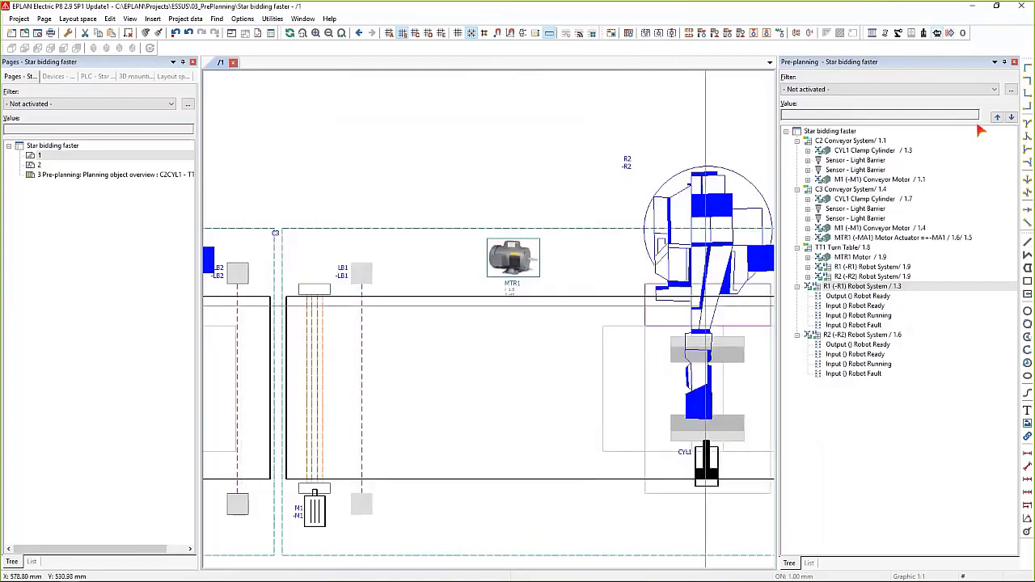
# Step: Insert the pneumatic cylinder macro in variant A at the C3 conveyor's lower side without storing the HYD1ESS symbol library in the project
pyautogui.click(923, 32)
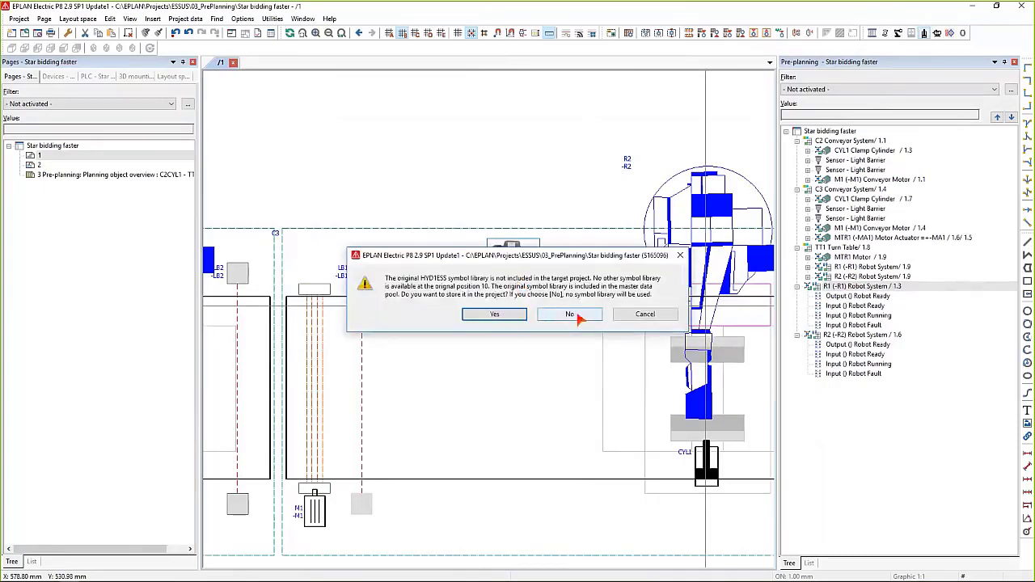
pyautogui.click(570, 314)
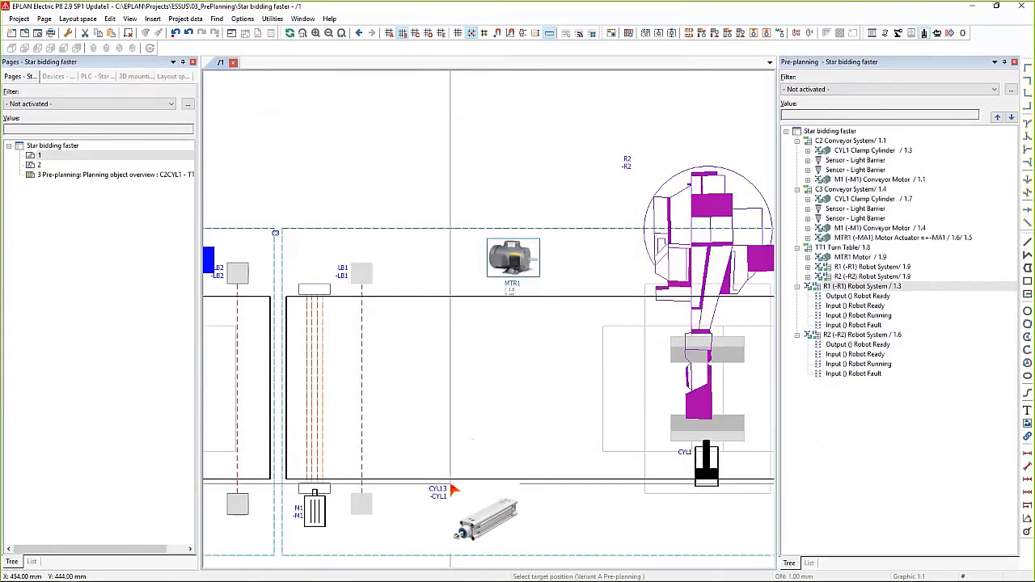
pyautogui.click(453, 489)
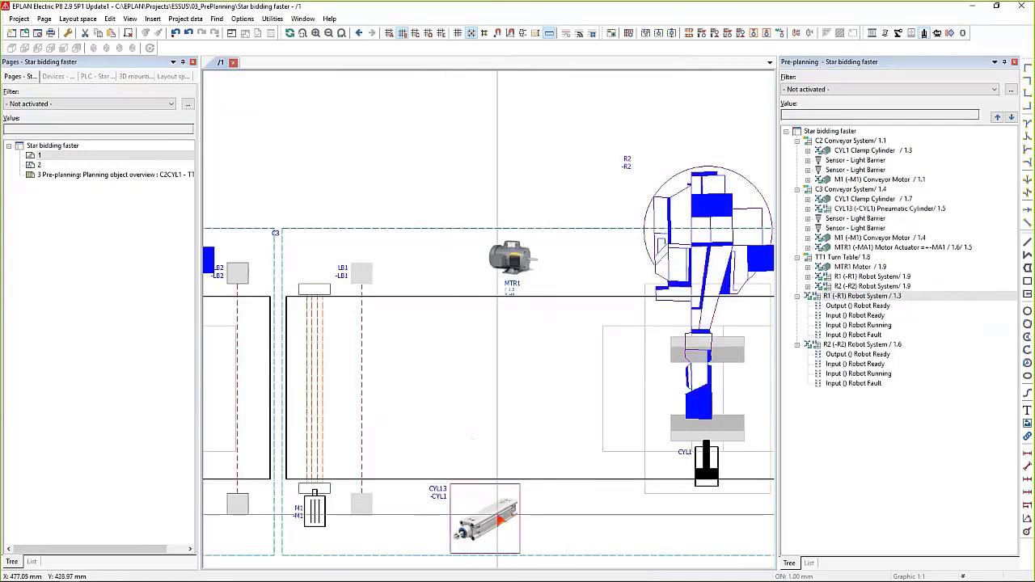
pyautogui.press('Escape')
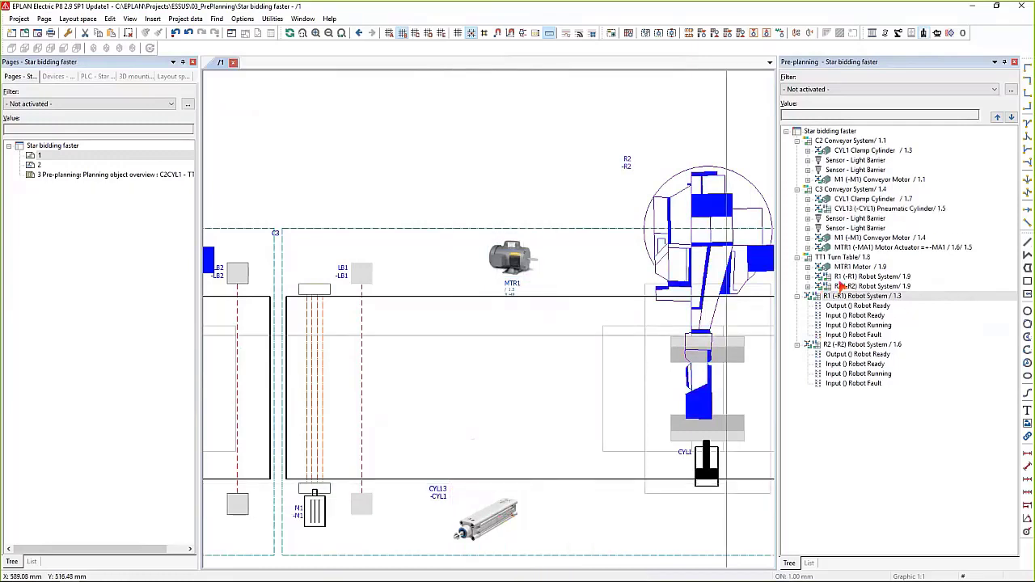
# Step: Place the proximity sensor macro in variant C twice on the C3 conveyor's upper edge and once on the C2 conveyor's
pyautogui.scroll(-3, 503, 184)
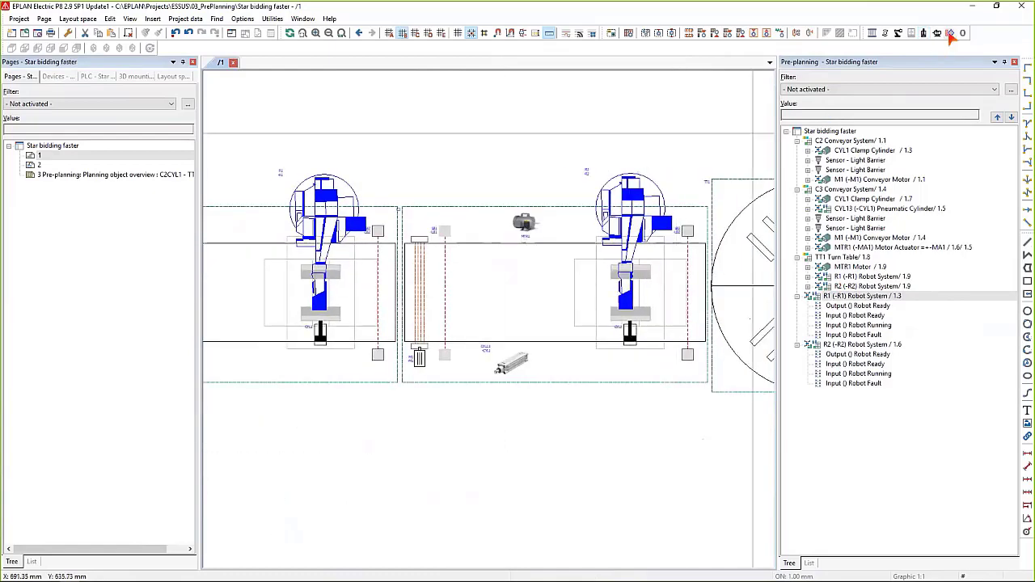
pyautogui.scroll(5, 478, 248)
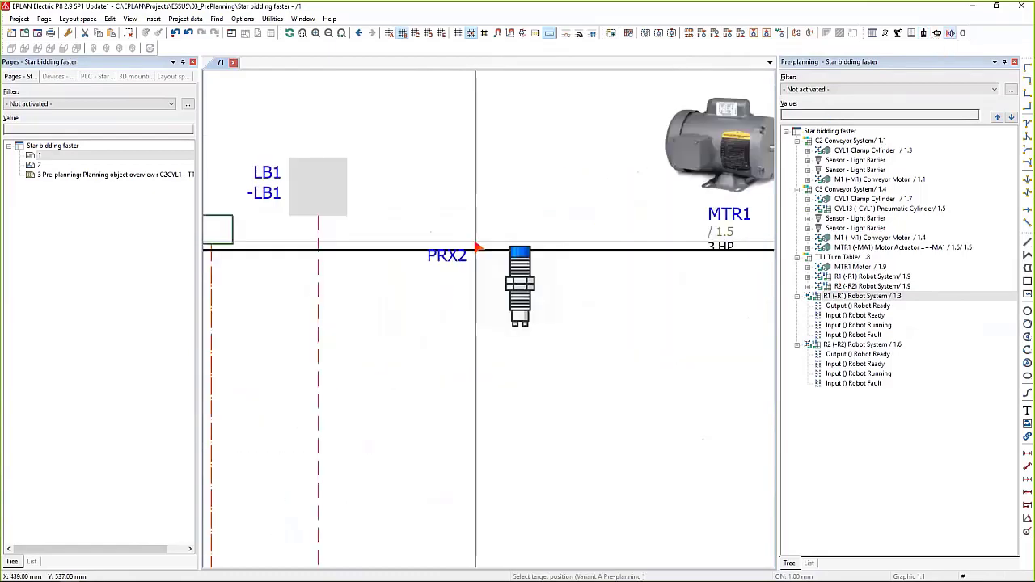
pyautogui.press('Tab')
pyautogui.press('Tab')
pyautogui.click(418, 202)
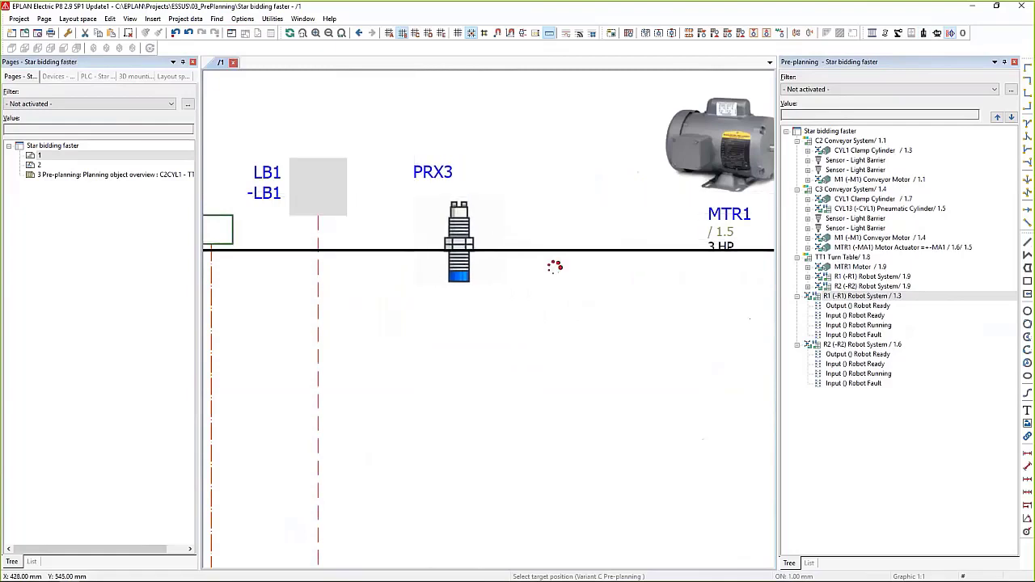
pyautogui.click(557, 201)
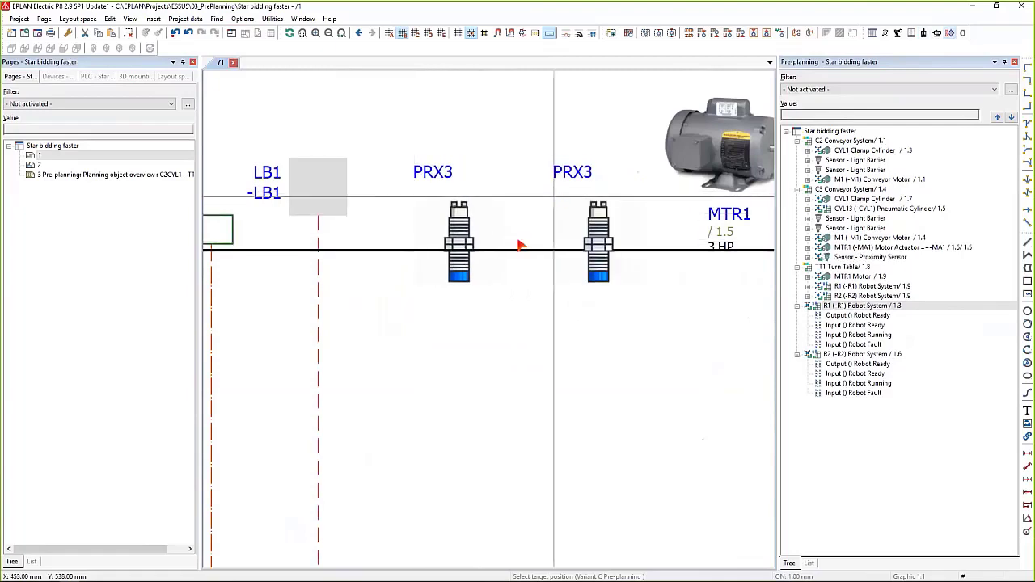
pyautogui.click(356, 340)
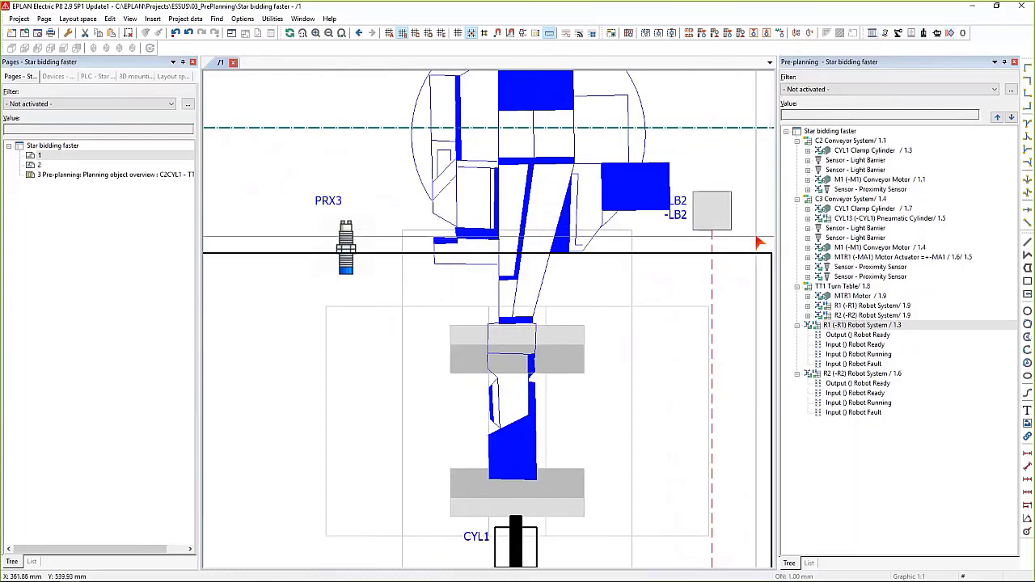
# Step: Look over the complete line layout with the added motor, cylinder and proximity sensors, and pick out two of the robots
pyautogui.scroll(-5, 760, 242)
pyautogui.scroll(-3, 760, 243)
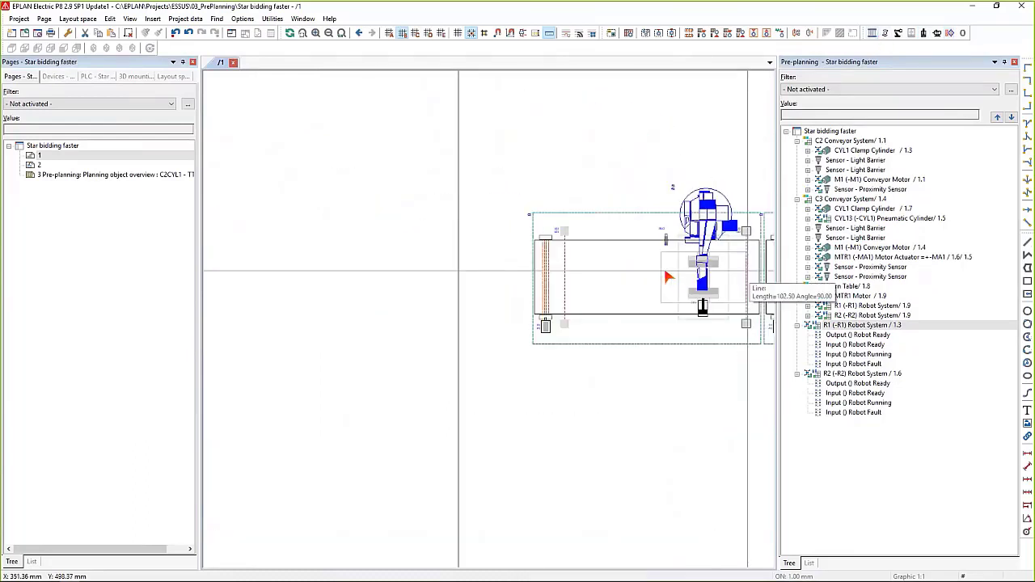
pyautogui.moveTo(685, 277); pyautogui.dragTo(394, 259, button='middle')
pyautogui.scroll(-1, 453, 278)
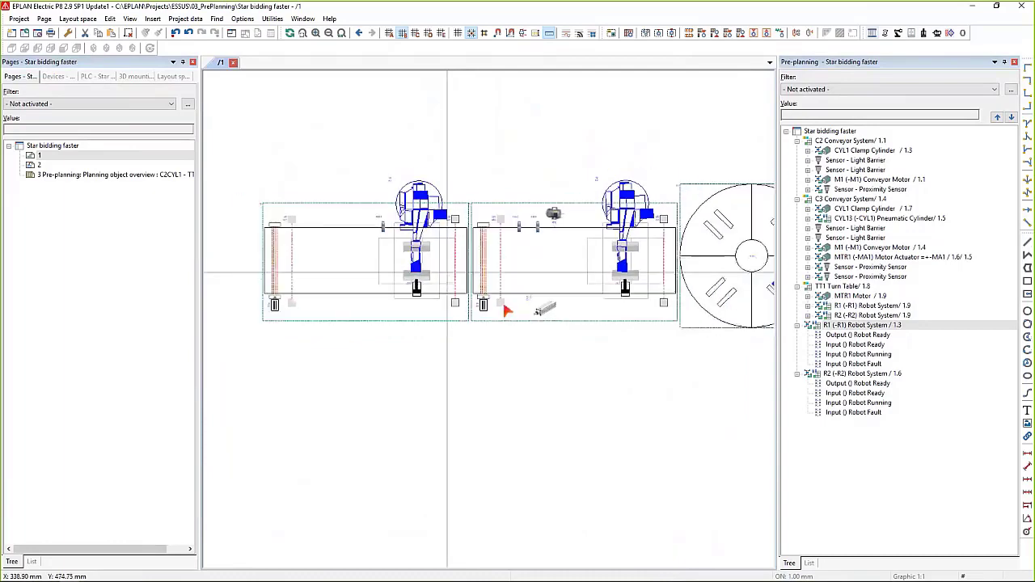
pyautogui.scroll(-1, 446, 272)
pyautogui.moveTo(609, 350); pyautogui.dragTo(556, 343, button='middle')
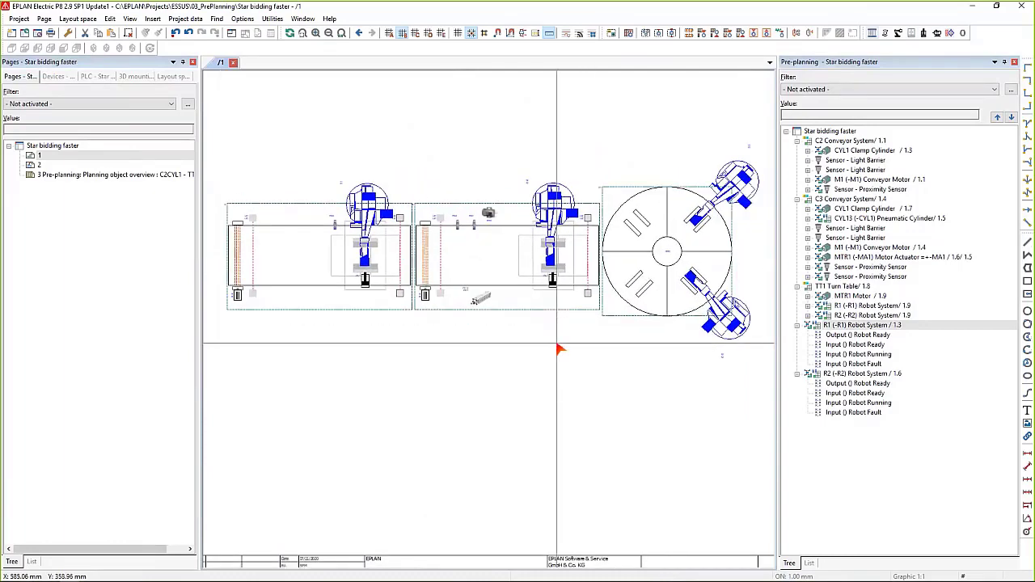
pyautogui.click(524, 295)
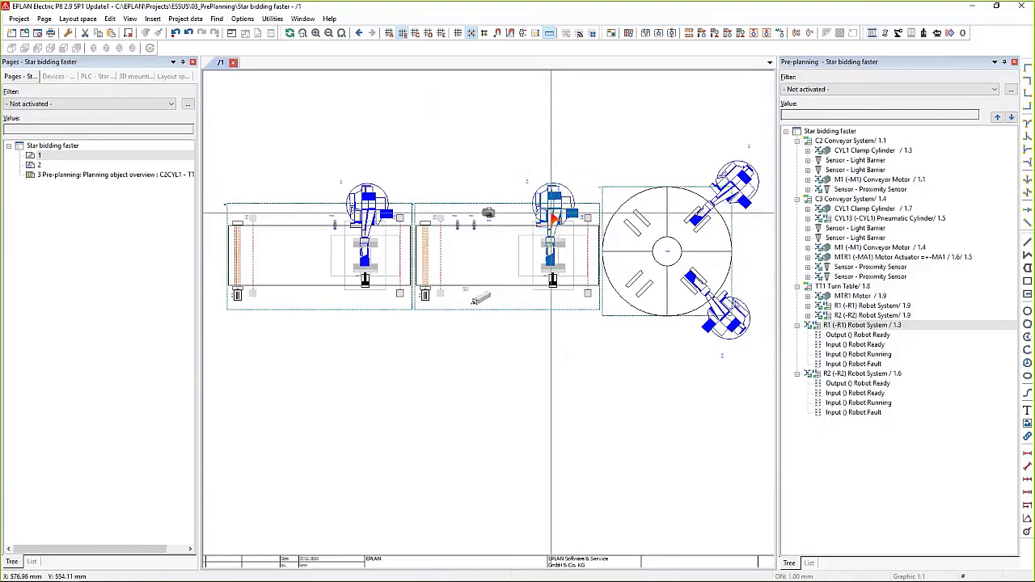
pyautogui.click(725, 313)
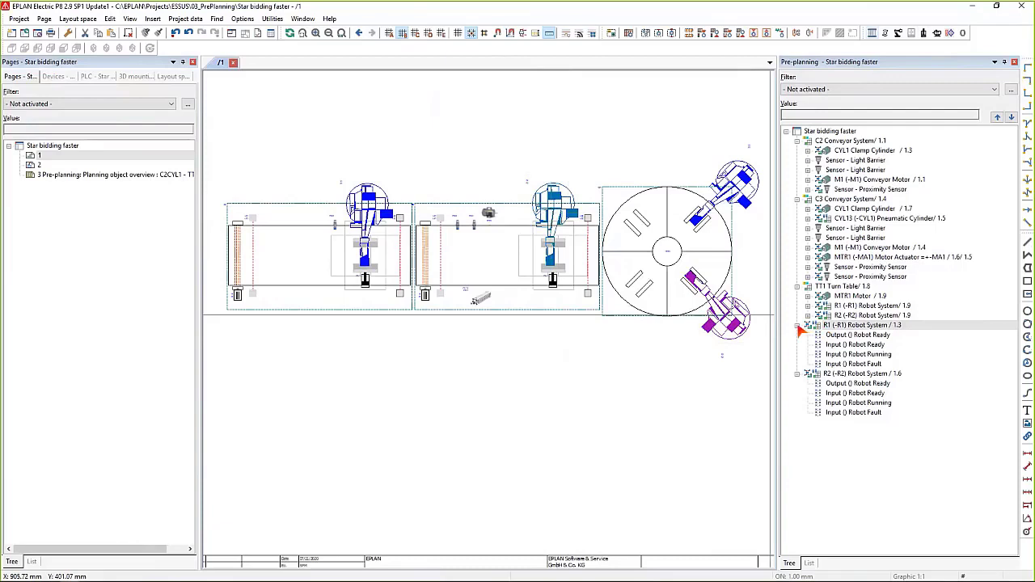
# Step: Collapse the R1, R2, TT1, C3 and C2 branches of the pre-planning tree and clear the robot selection in the layout
pyautogui.click(797, 325)
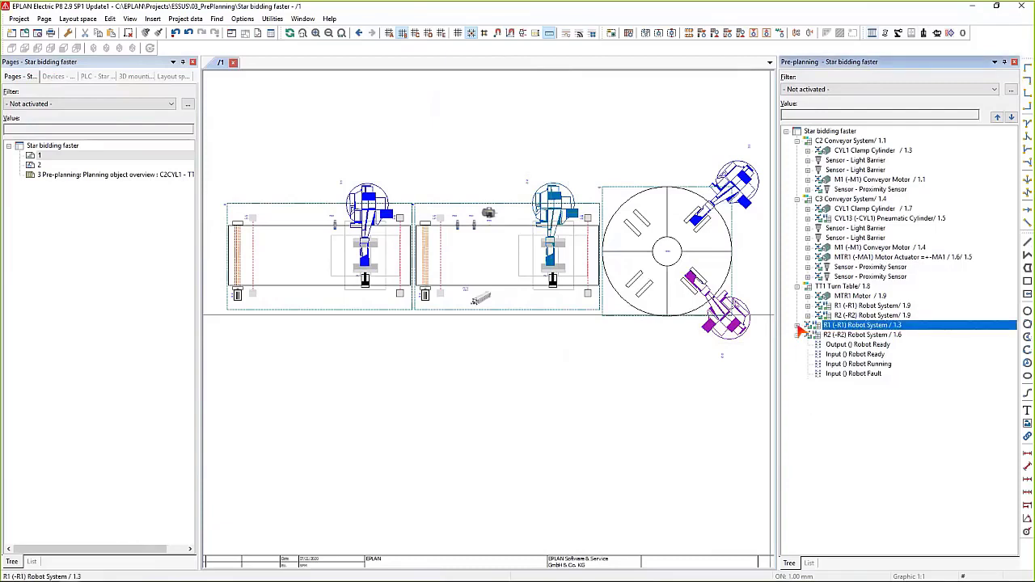
pyautogui.click(797, 335)
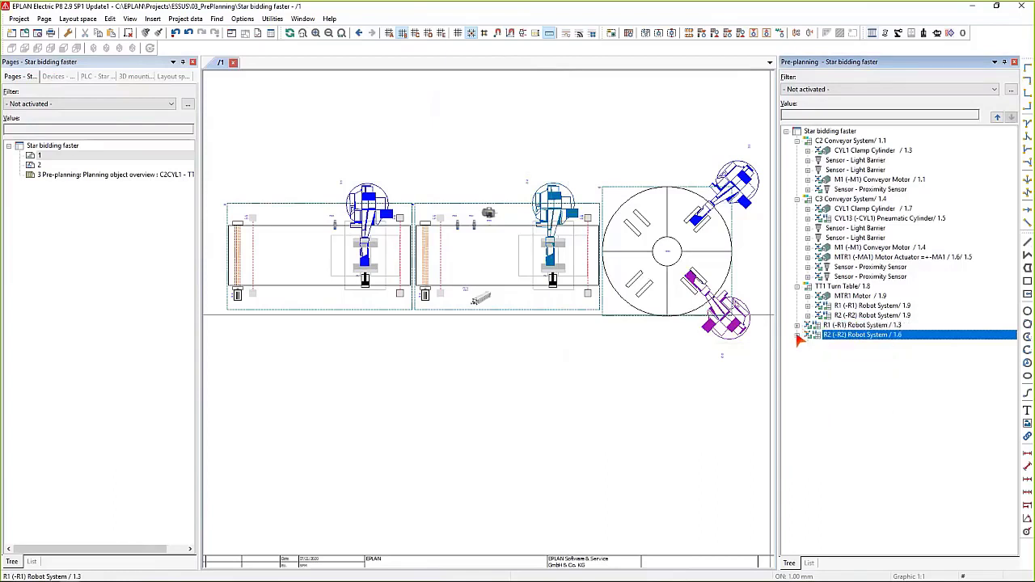
pyautogui.click(797, 286)
pyautogui.click(797, 199)
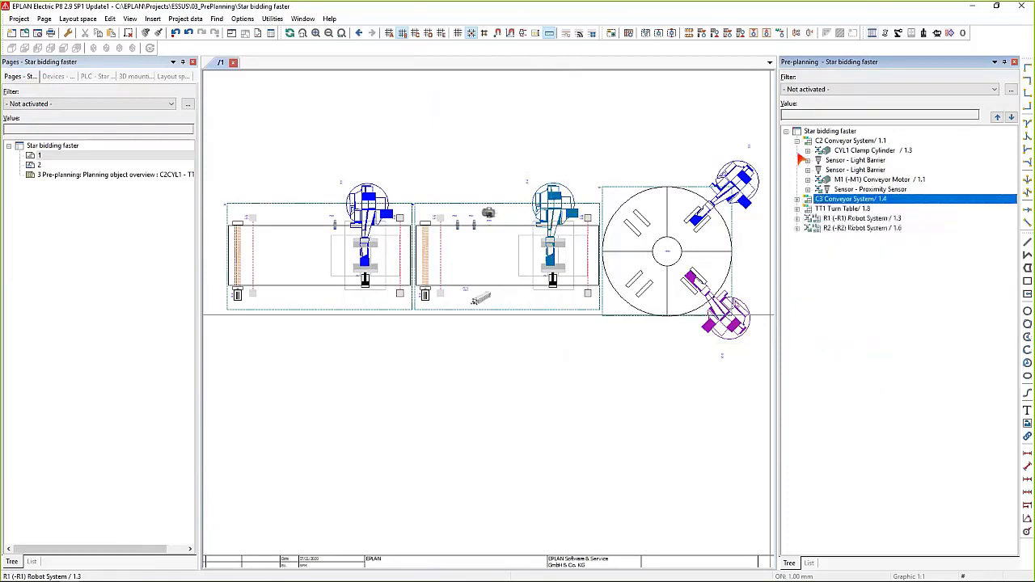
pyautogui.click(797, 140)
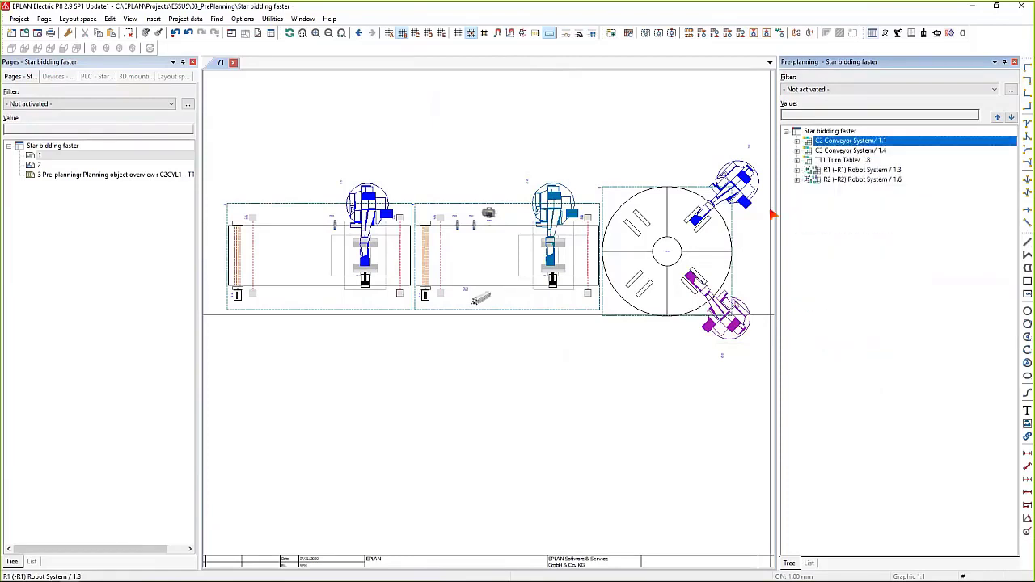
pyautogui.click(601, 450)
pyautogui.scroll(-1, 602, 449)
pyautogui.moveTo(591, 447); pyautogui.dragTo(556, 438, button='middle')
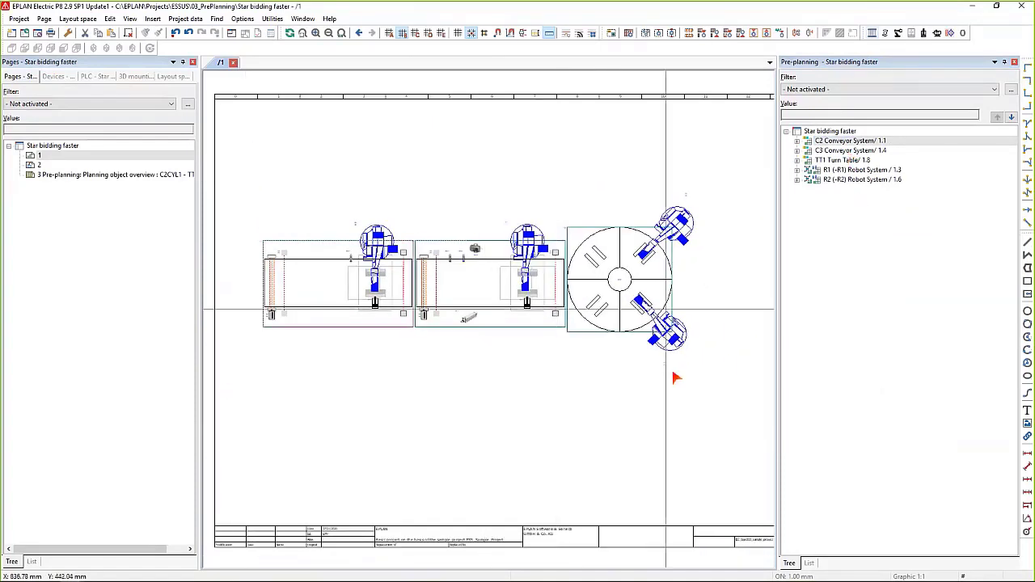
pyautogui.moveTo(714, 385); pyautogui.dragTo(297, 380)
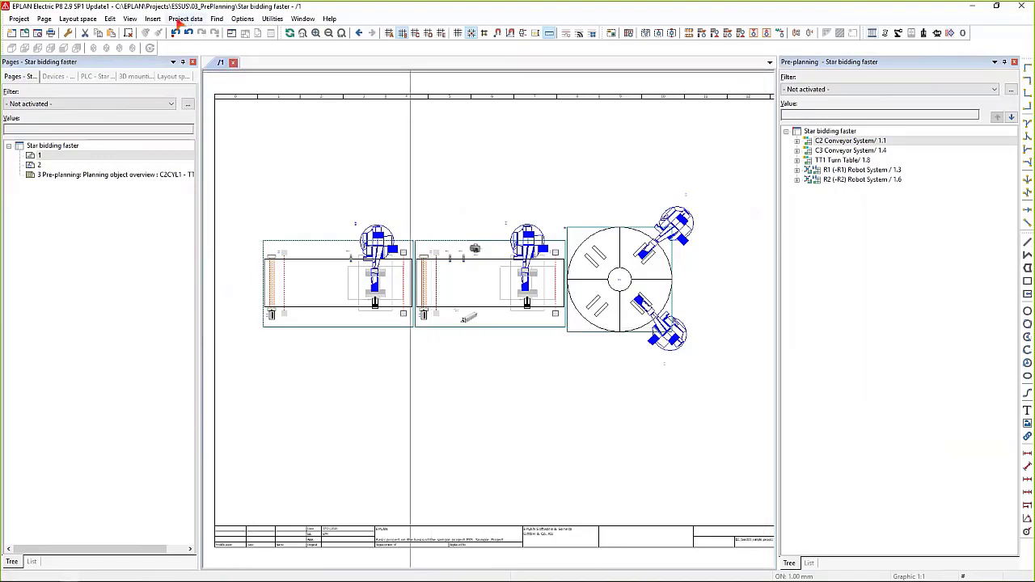
# Step: Show the segment template navigator beside the layout, select the Actuator 1 planning object template and narrow the navigator
pyautogui.click(185, 18)
pyautogui.moveTo(201, 32)
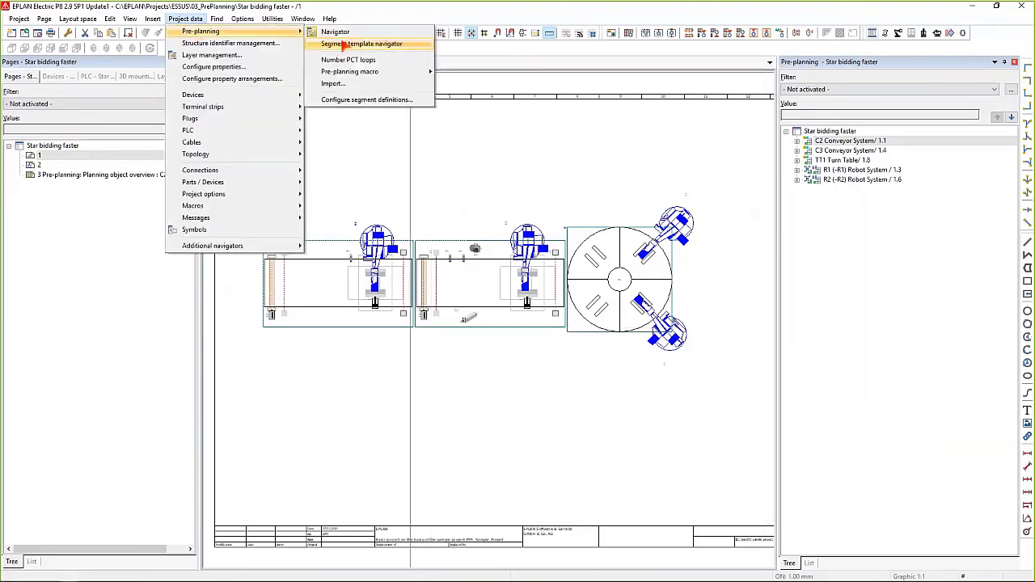
pyautogui.click(339, 42)
pyautogui.click(276, 249)
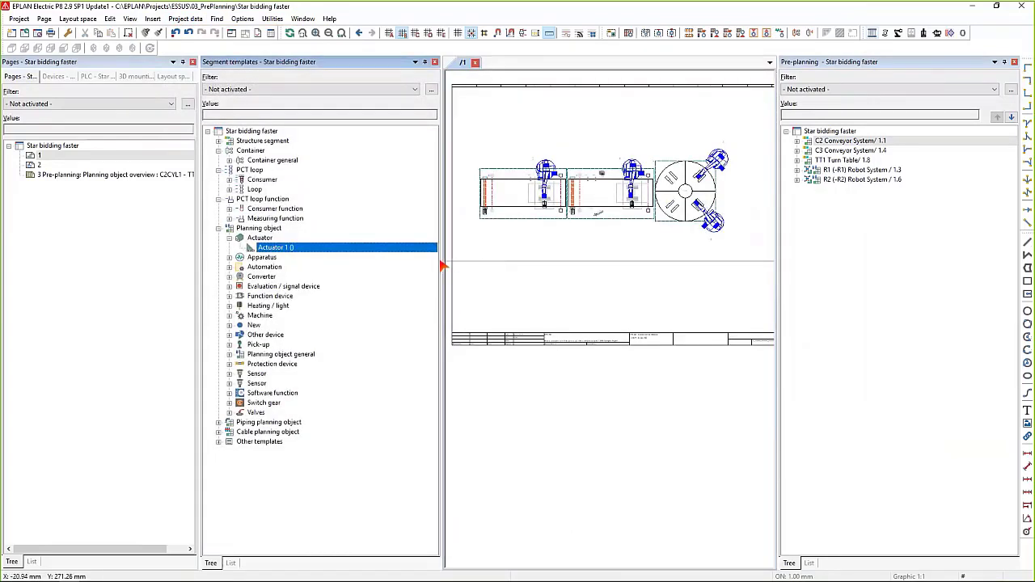
pyautogui.moveTo(442, 259); pyautogui.dragTo(385, 257)
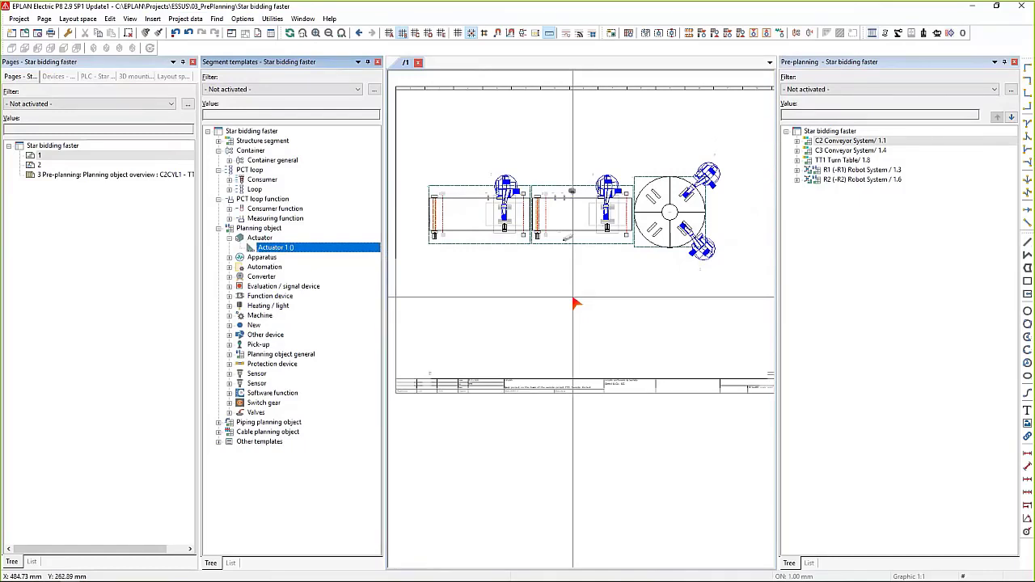
pyautogui.scroll(-1, 576, 303)
pyautogui.scroll(2, 576, 303)
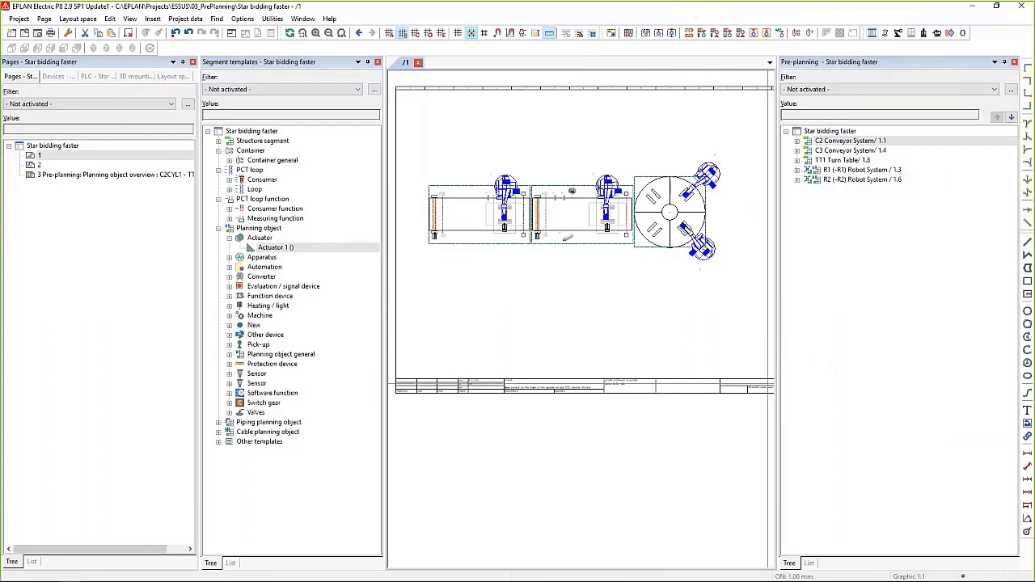
pyautogui.click(851, 141)
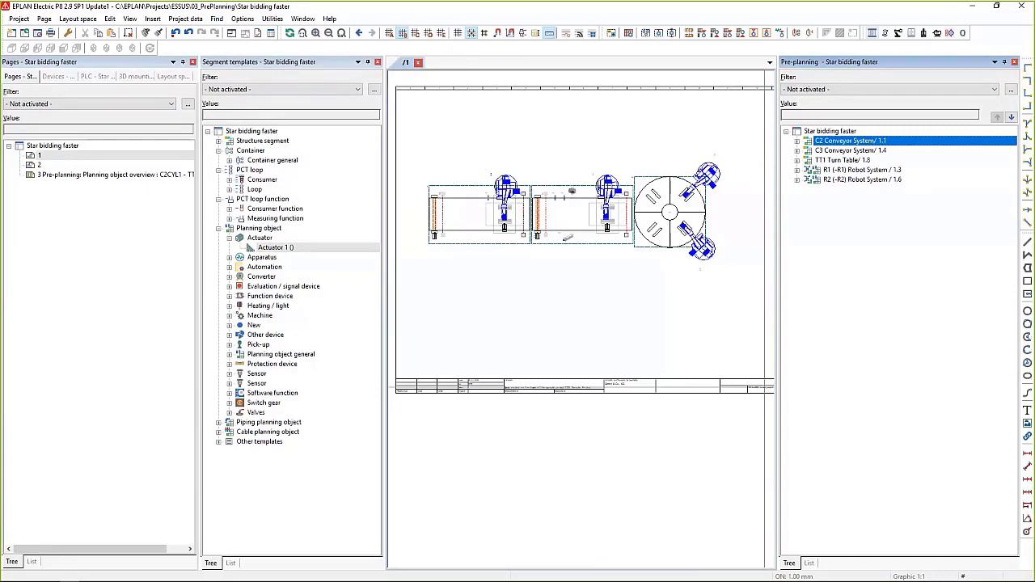
pyautogui.click(392, 335)
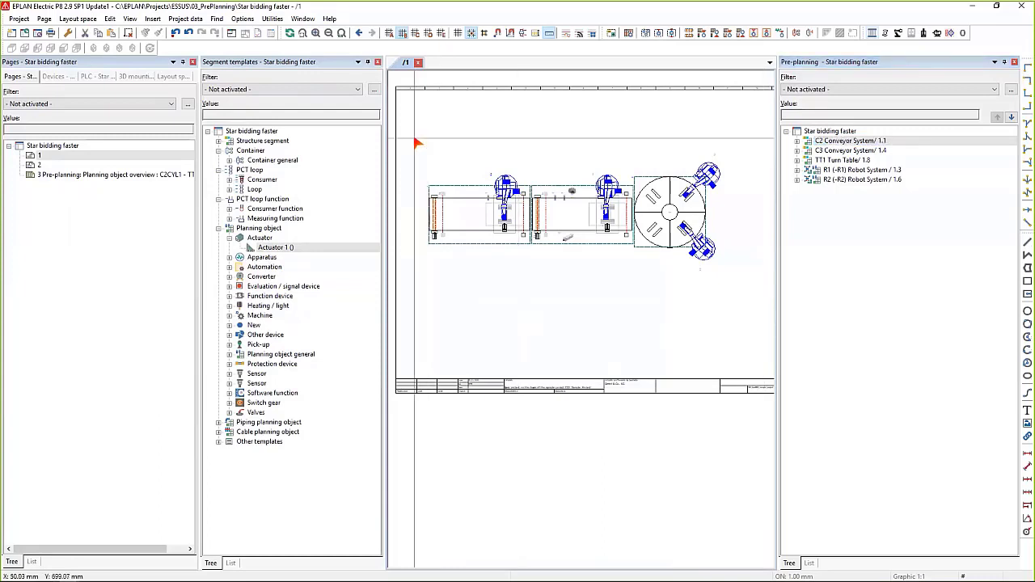
pyautogui.click(843, 143)
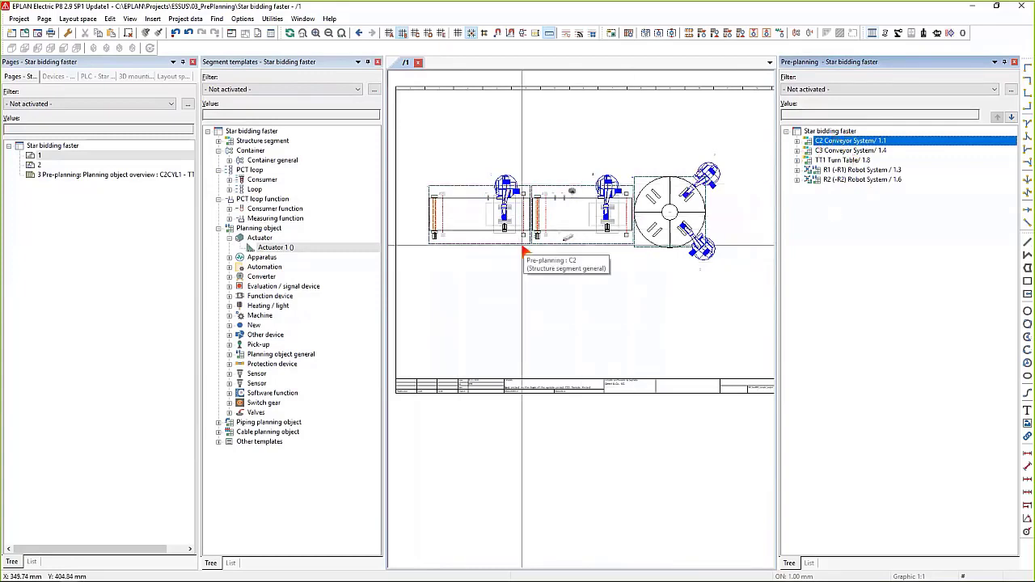
# Step: Create page 5 as a Fluid power schematic with the page description "Pneumatic Hydraulic"
pyautogui.rightClick(39, 156)
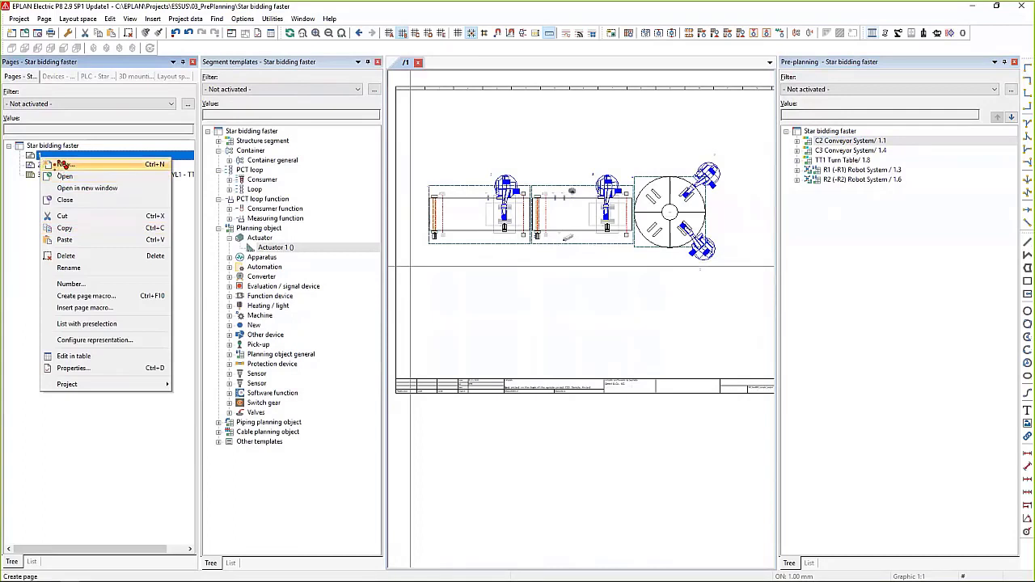
pyautogui.click(64, 176)
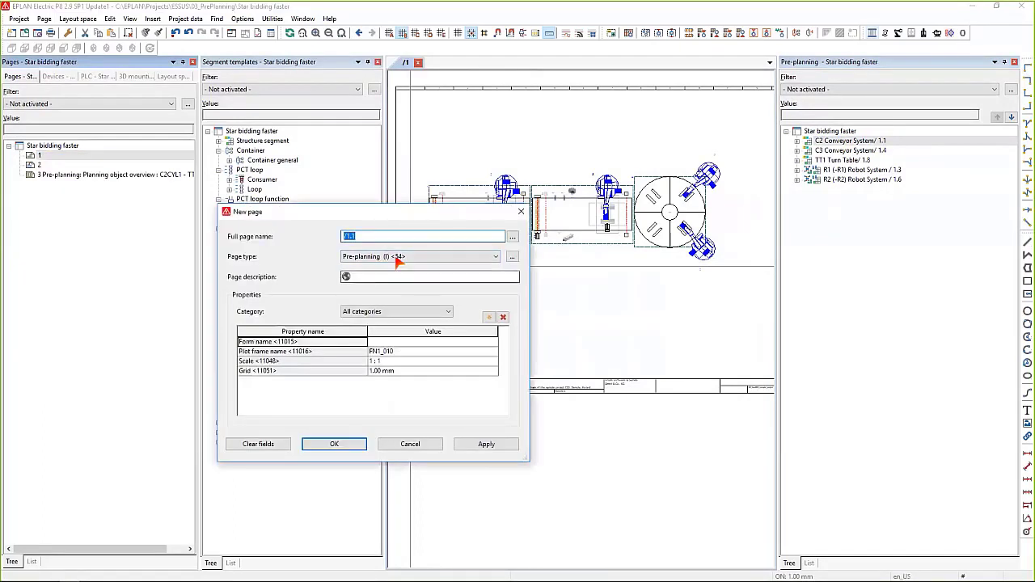
pyautogui.write('5')
pyautogui.click(396, 258)
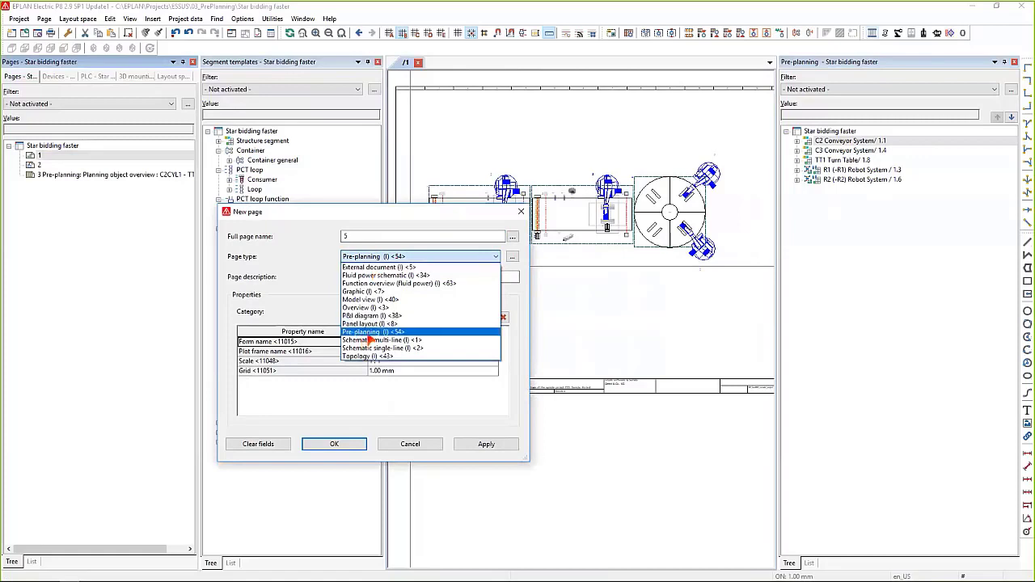
pyautogui.click(368, 274)
pyautogui.click(378, 275)
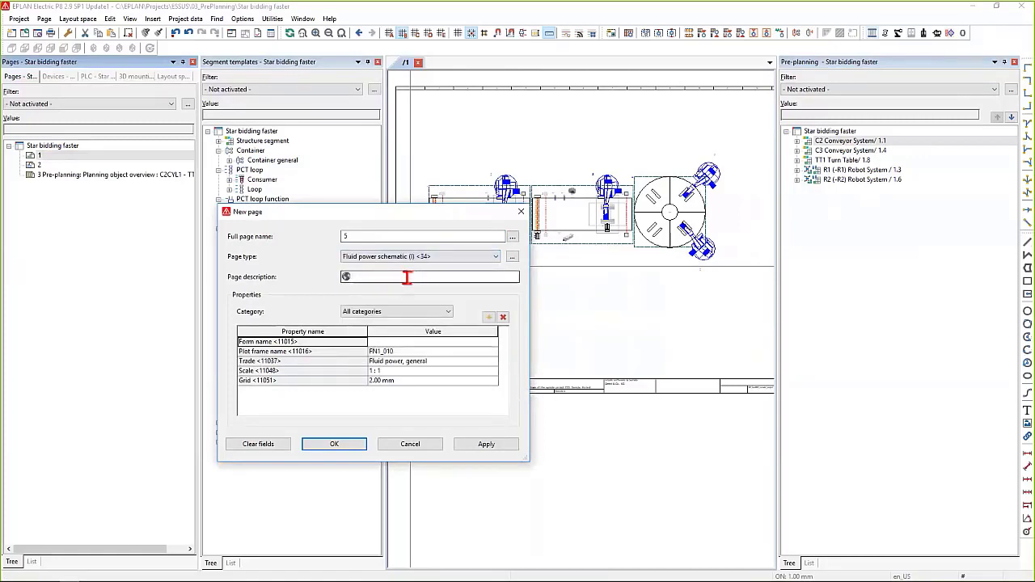
pyautogui.write('Pre')
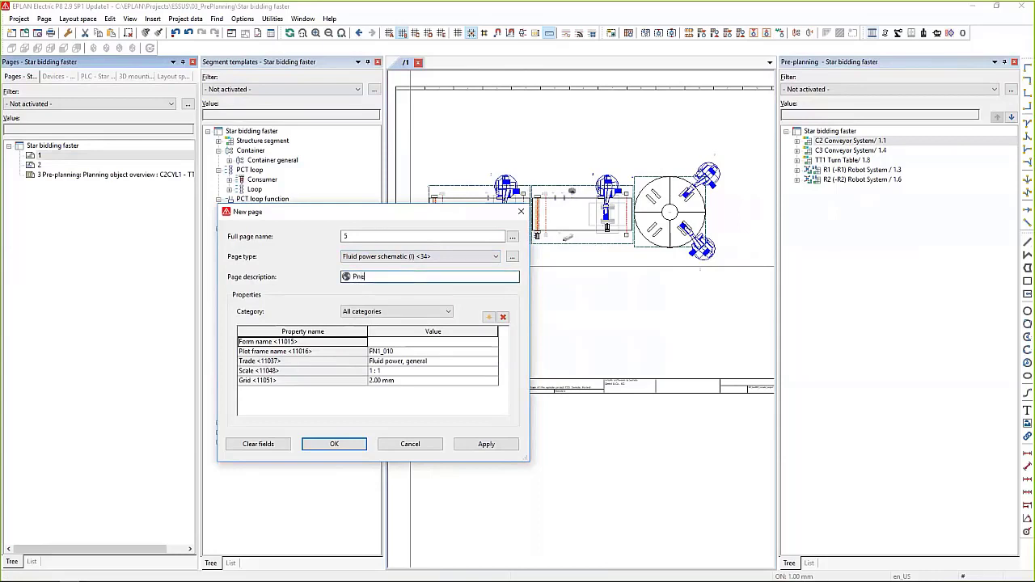
pyautogui.write('umatic Hydraulic')
pyautogui.click(350, 443)
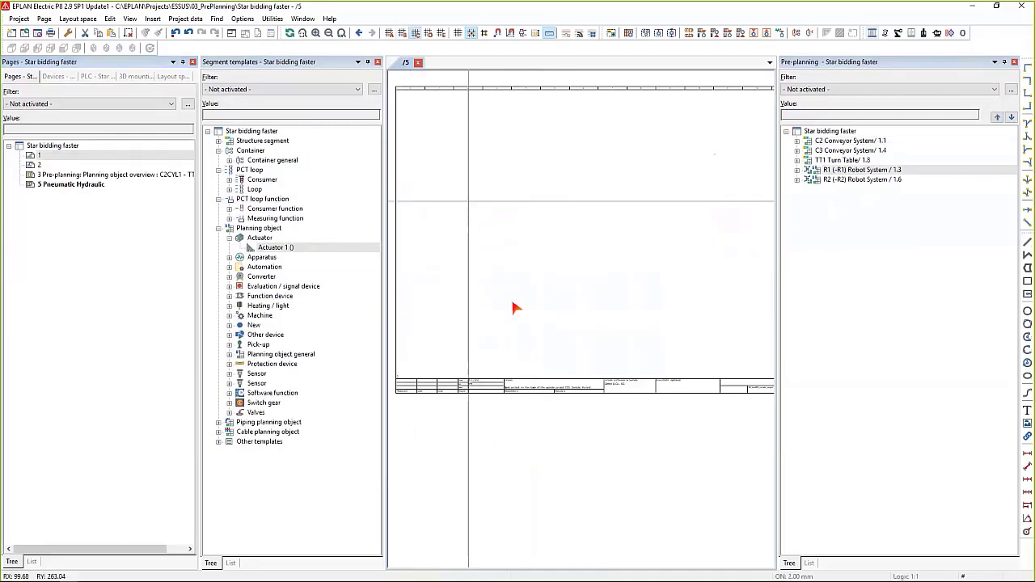
# Step: Insert a 2/2-way valve symbol from the Fluid power group of the PNE1ESS library on page 5
pyautogui.rightClick(512, 303)
pyautogui.click(508, 265)
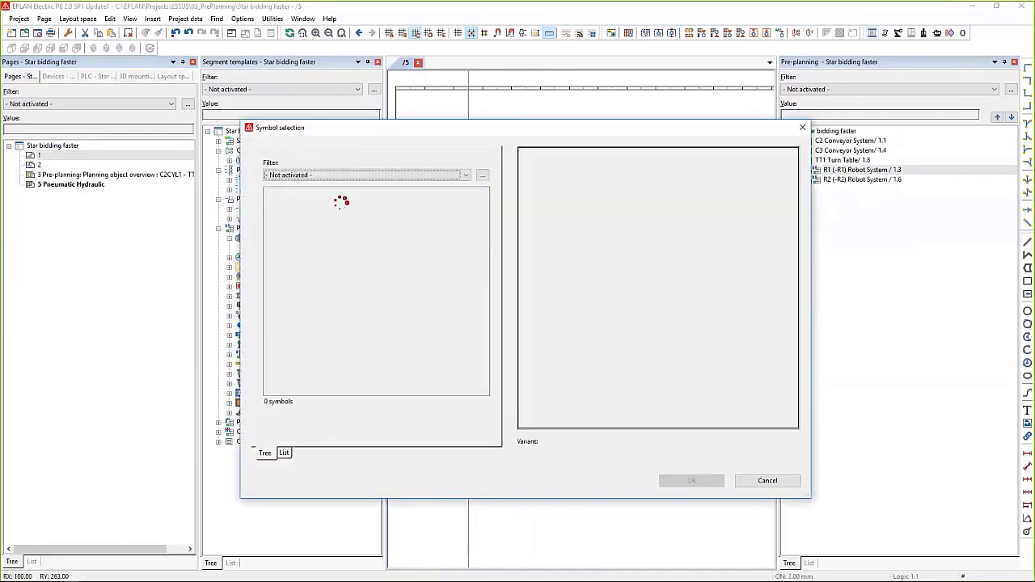
pyautogui.click(306, 241)
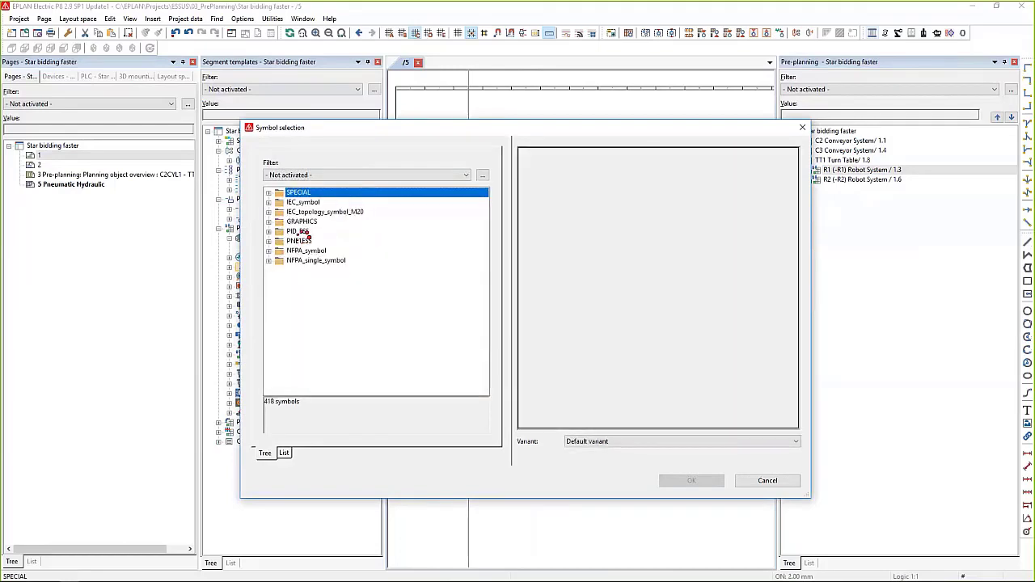
pyautogui.doubleClick(305, 242)
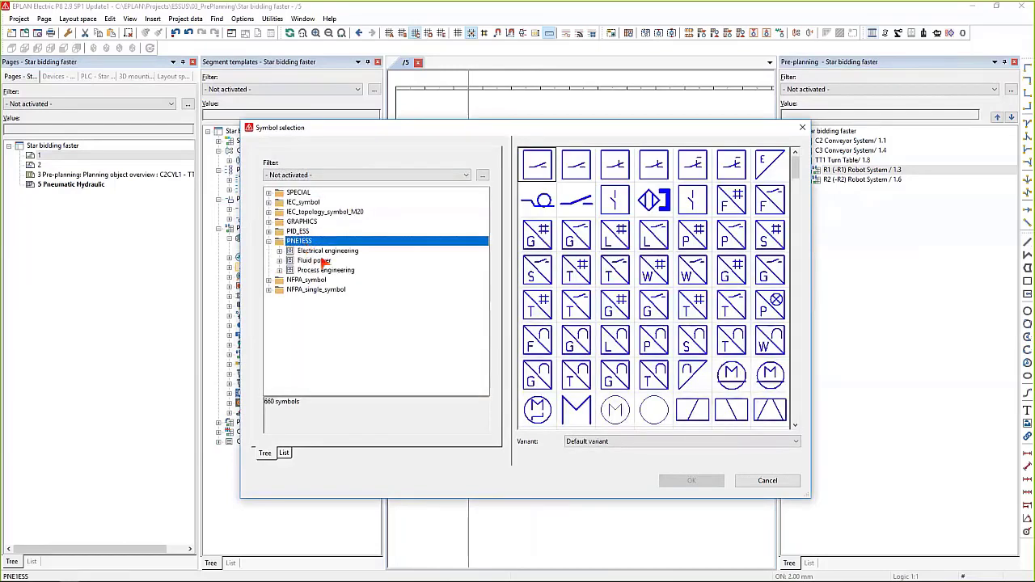
pyautogui.doubleClick(314, 260)
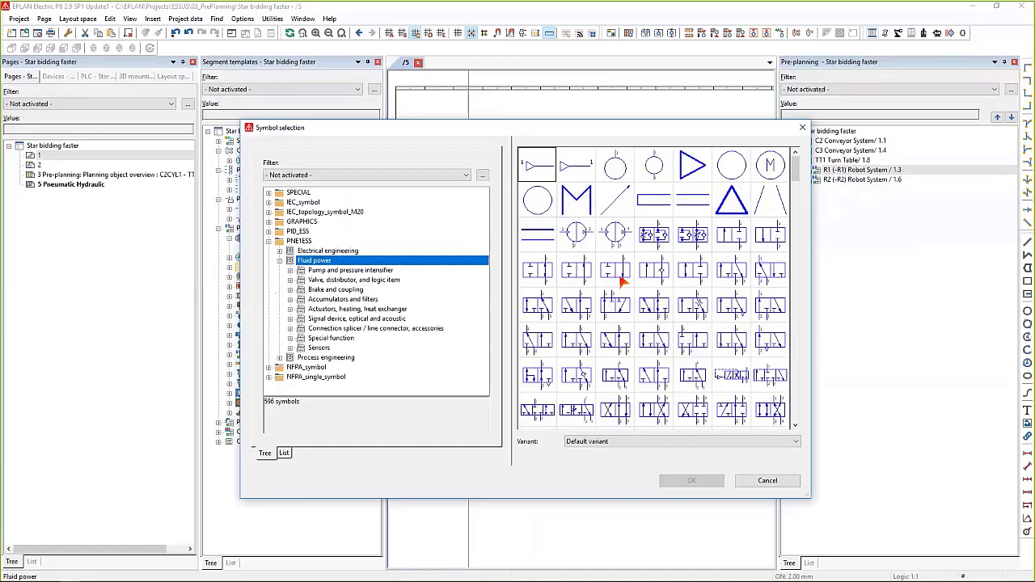
pyautogui.click(581, 276)
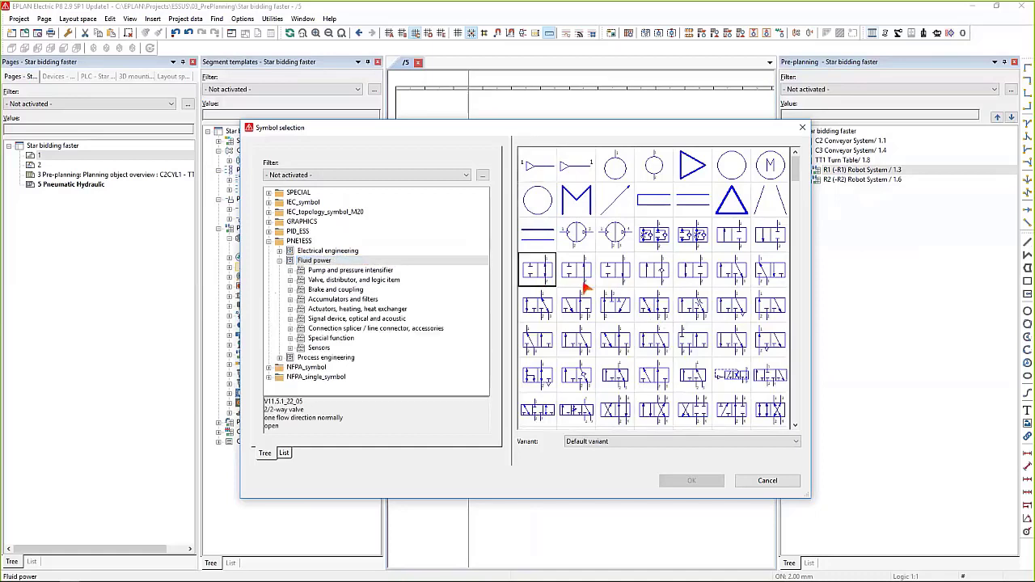
pyautogui.click(692, 481)
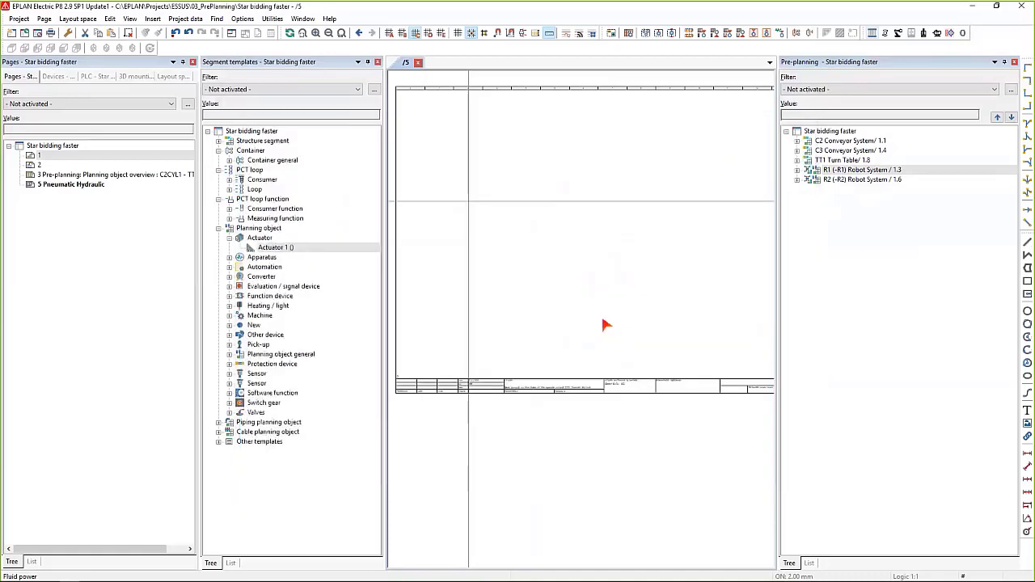
pyautogui.click(569, 216)
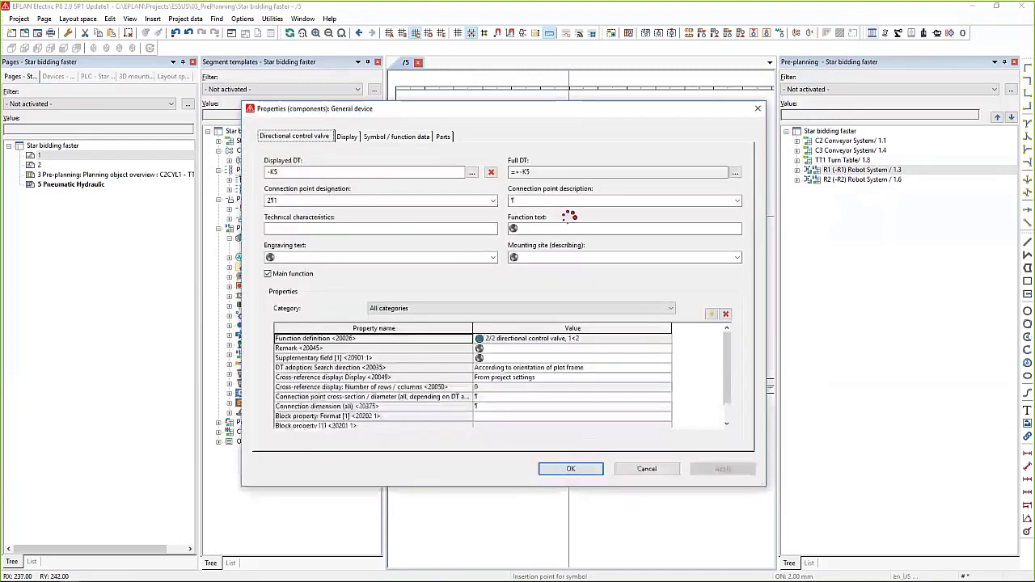
pyautogui.press('Return')
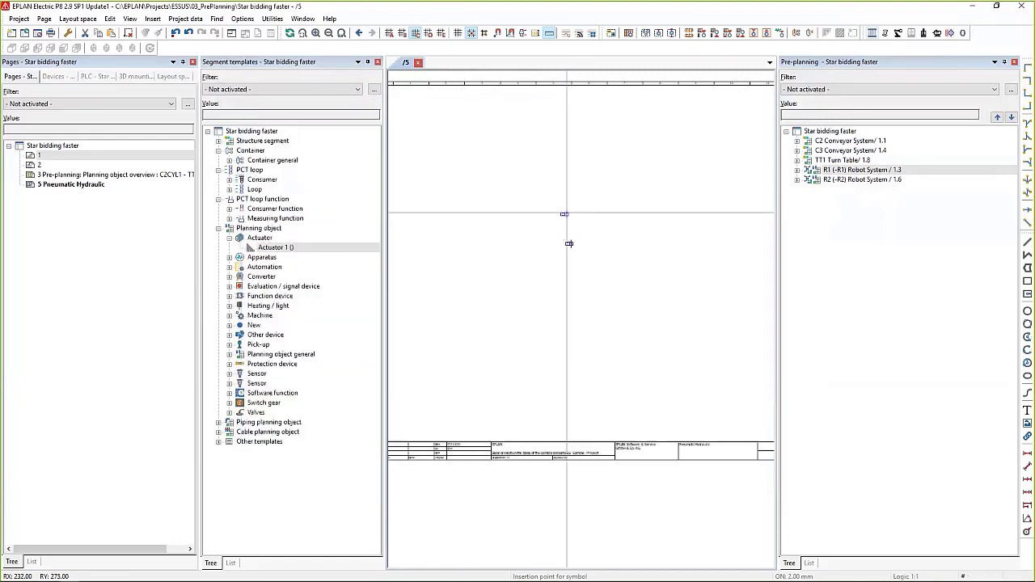
pyautogui.press('Escape')
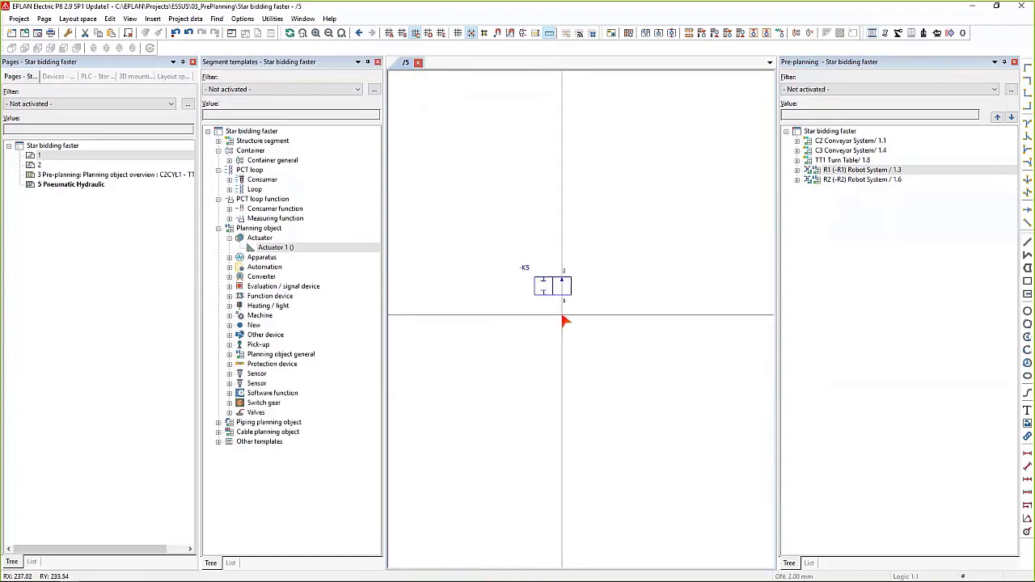
# Step: Insert the Pneumatic Valve Placeholder symbol.ems macro above the first valve with value set On-Off Solenoid and the Number insertion mode
pyautogui.scroll(1, 591, 357)
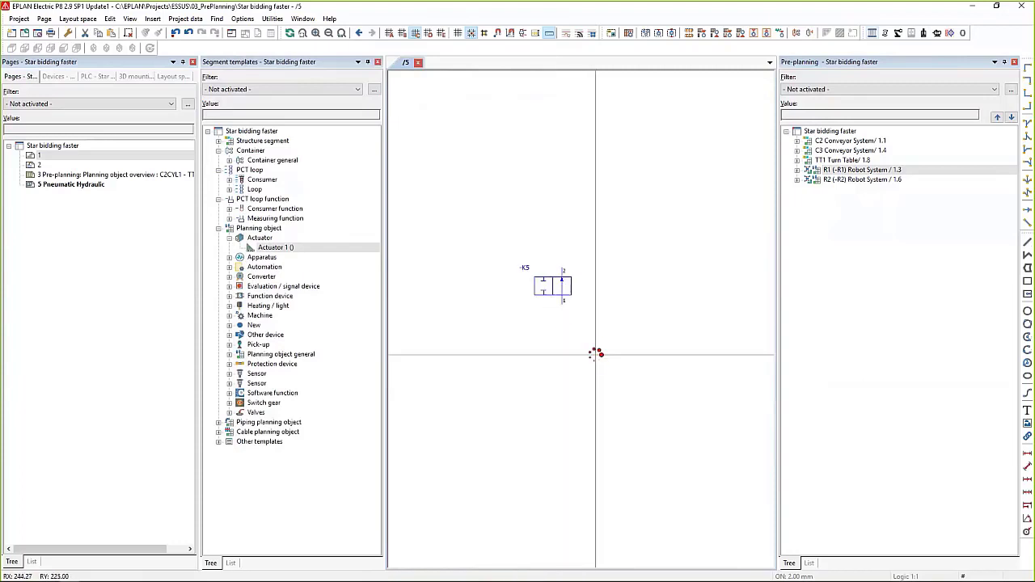
pyautogui.press('m')
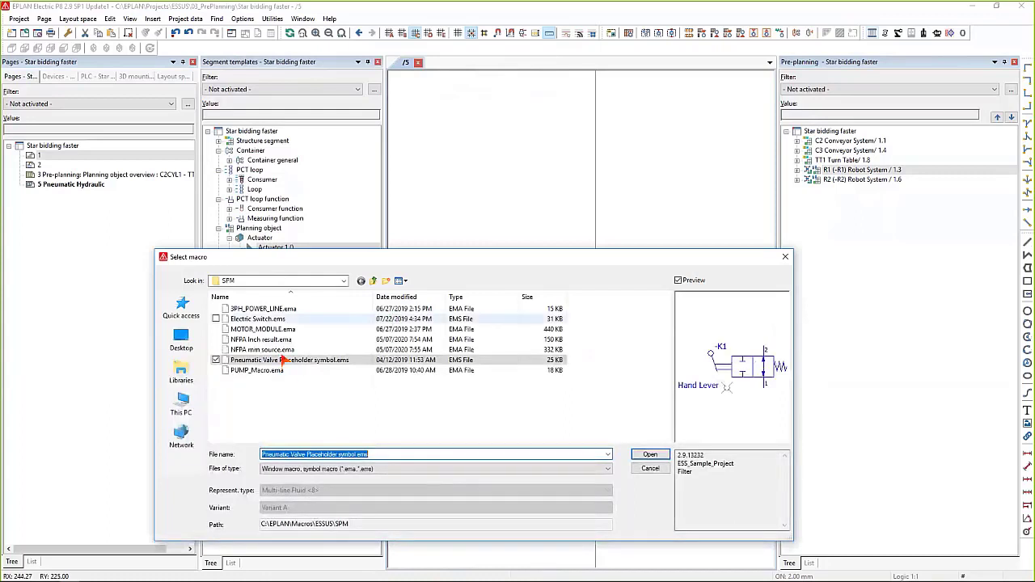
pyautogui.click(650, 455)
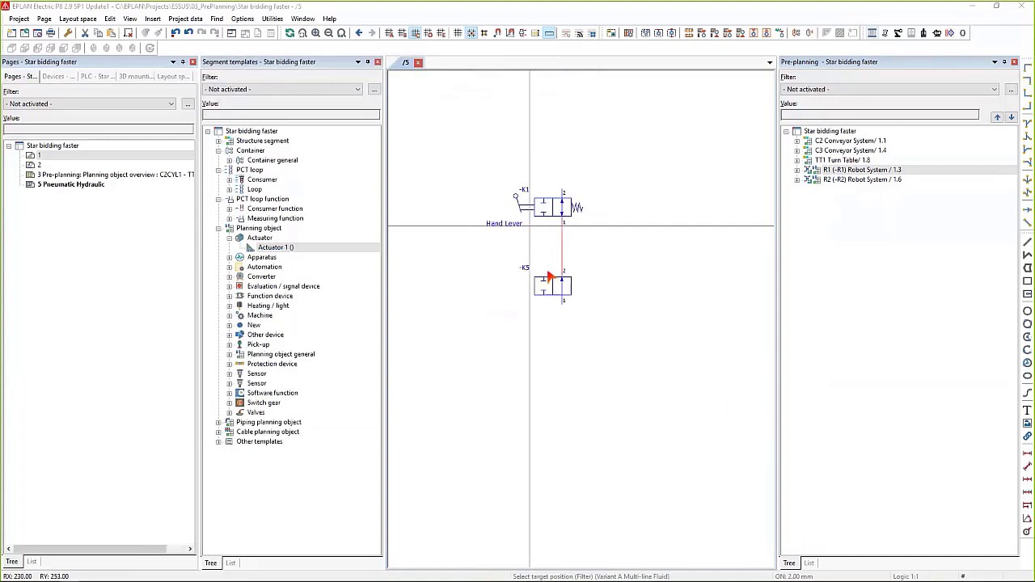
pyautogui.click(529, 227)
pyautogui.click(353, 238)
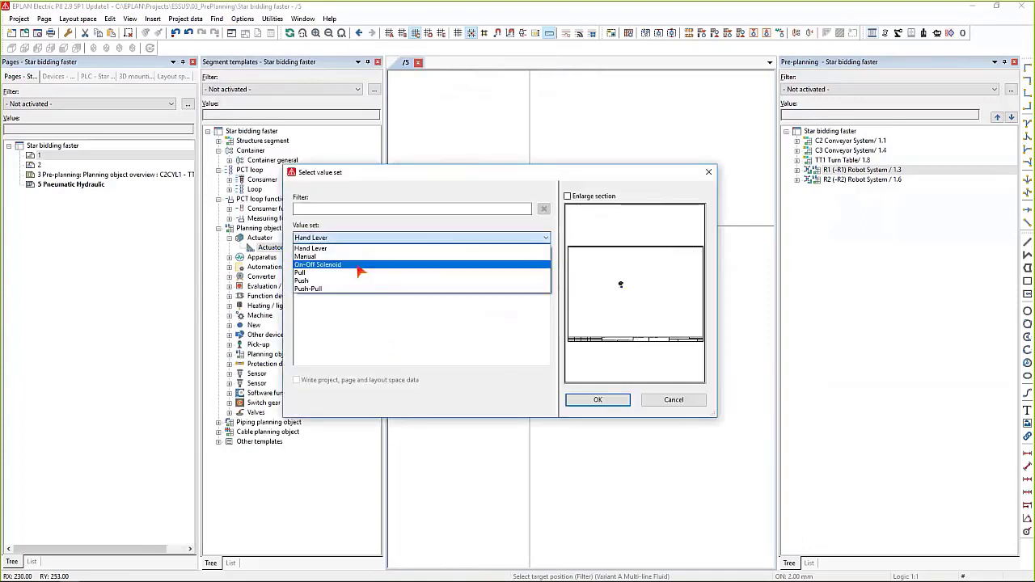
pyautogui.click(358, 267)
pyautogui.click(596, 400)
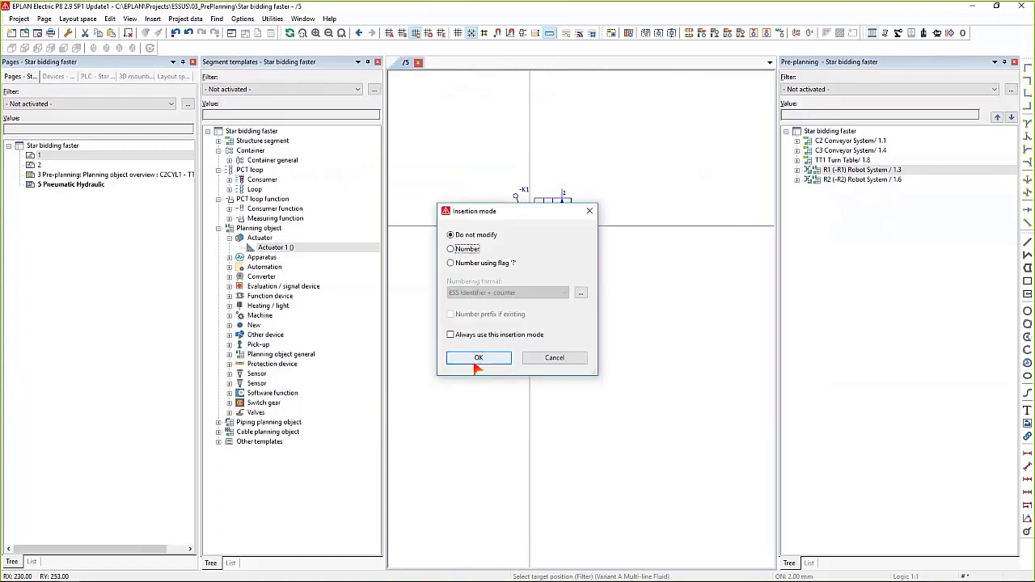
pyautogui.click(454, 249)
pyautogui.click(479, 357)
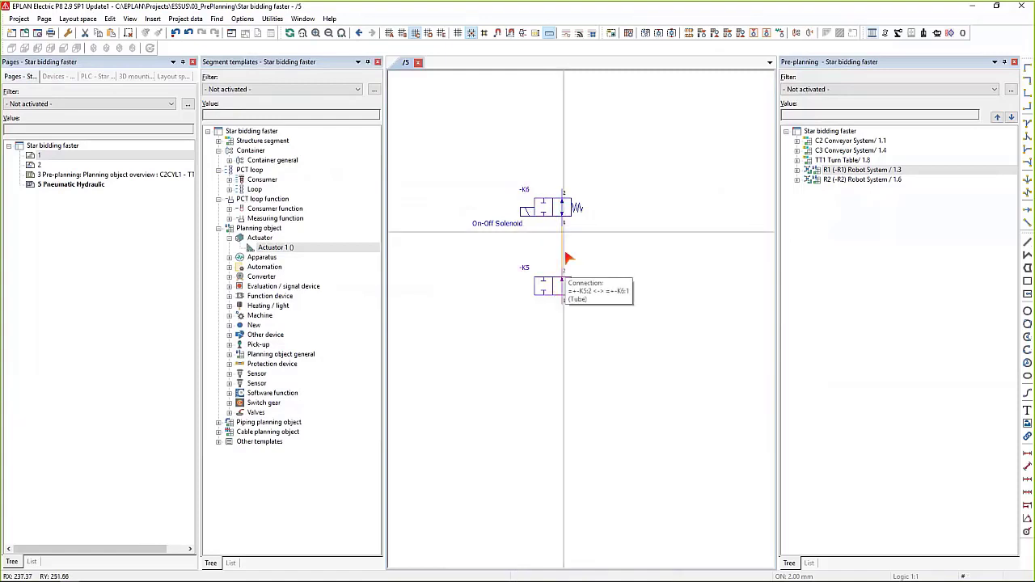
# Step: Examine the part assignments in the new solenoid valve's properties and leave them without changes
pyautogui.doubleClick(555, 212)
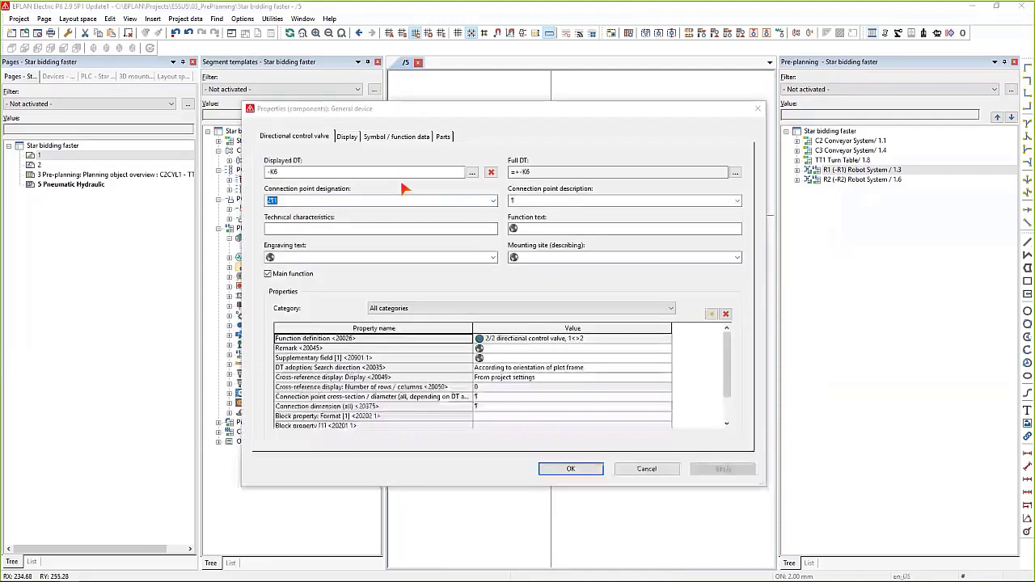
pyautogui.click(442, 137)
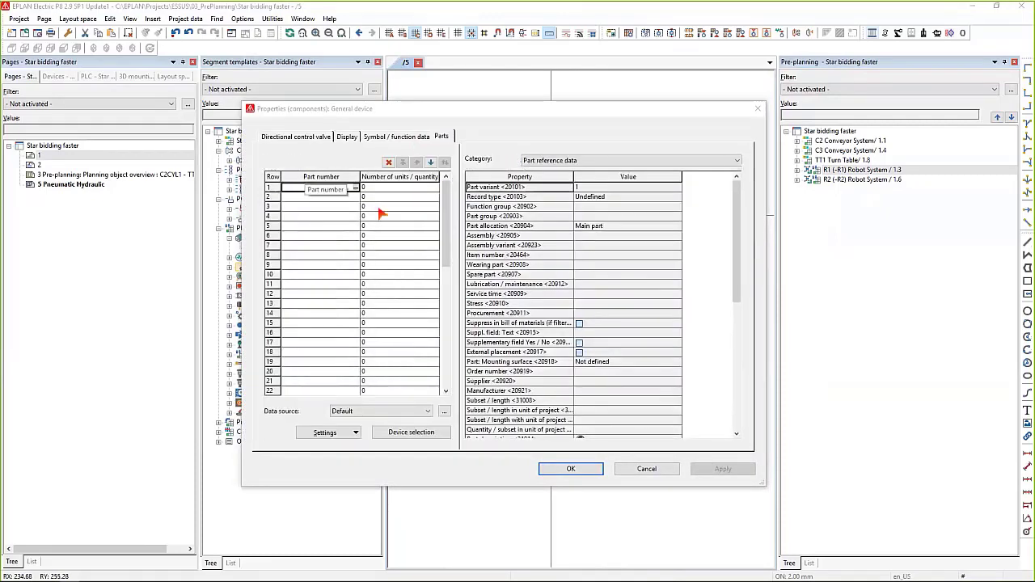
pyautogui.click(646, 469)
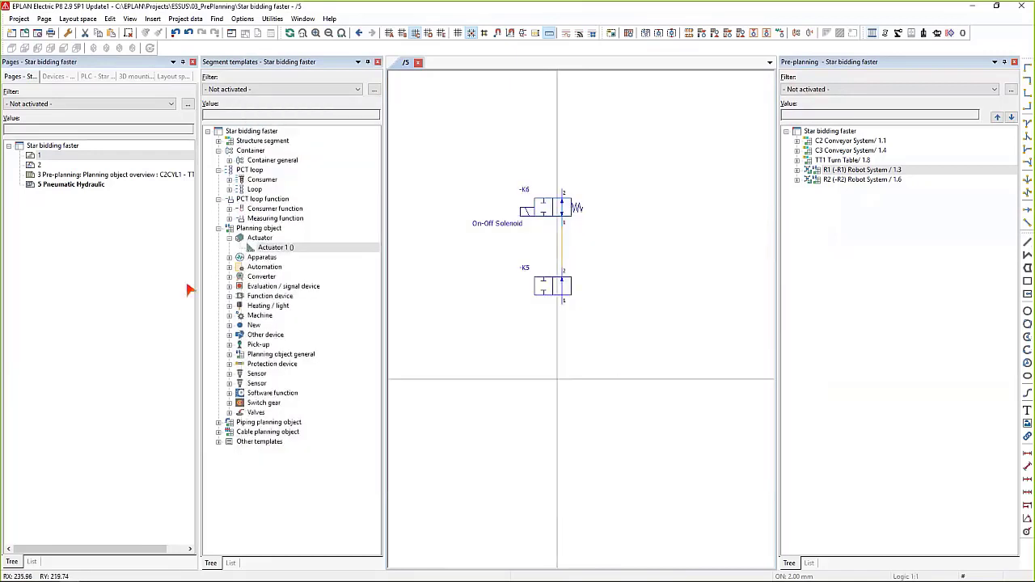
# Step: Create page 6 as a Schematic multi-line page with the page description "Schematic multi-line"
pyautogui.rightClick(75, 185)
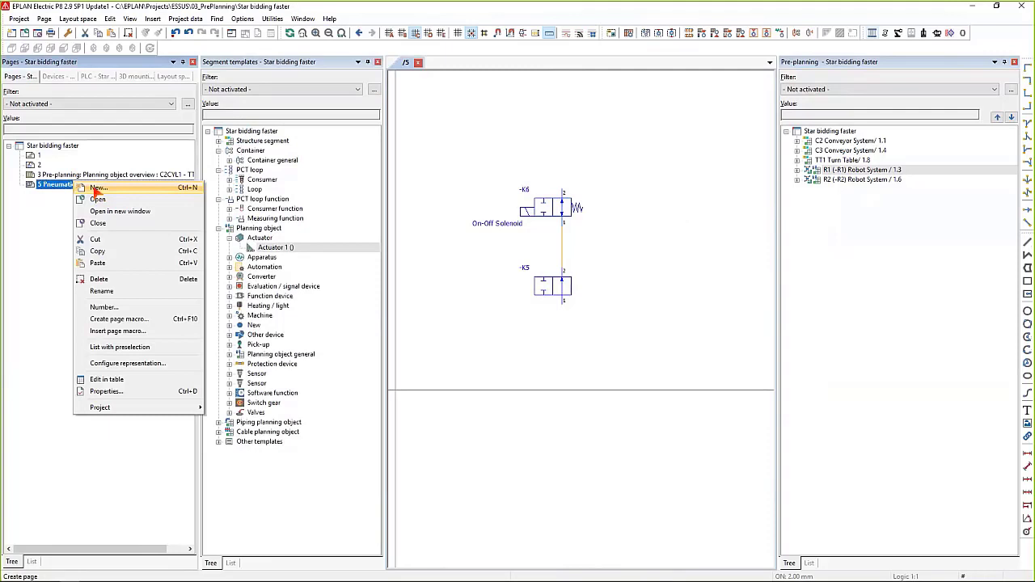
pyautogui.click(127, 192)
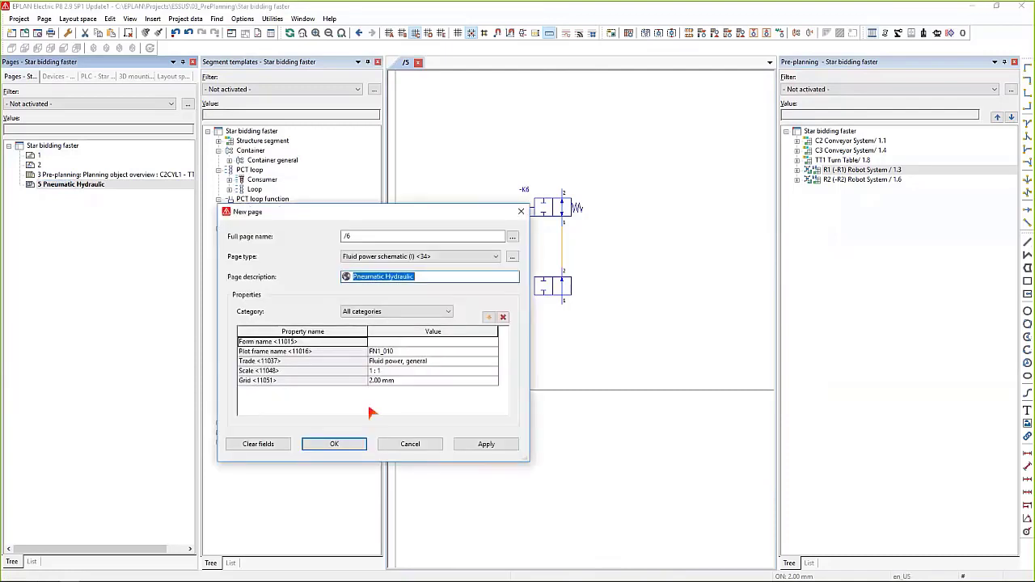
pyautogui.click(372, 259)
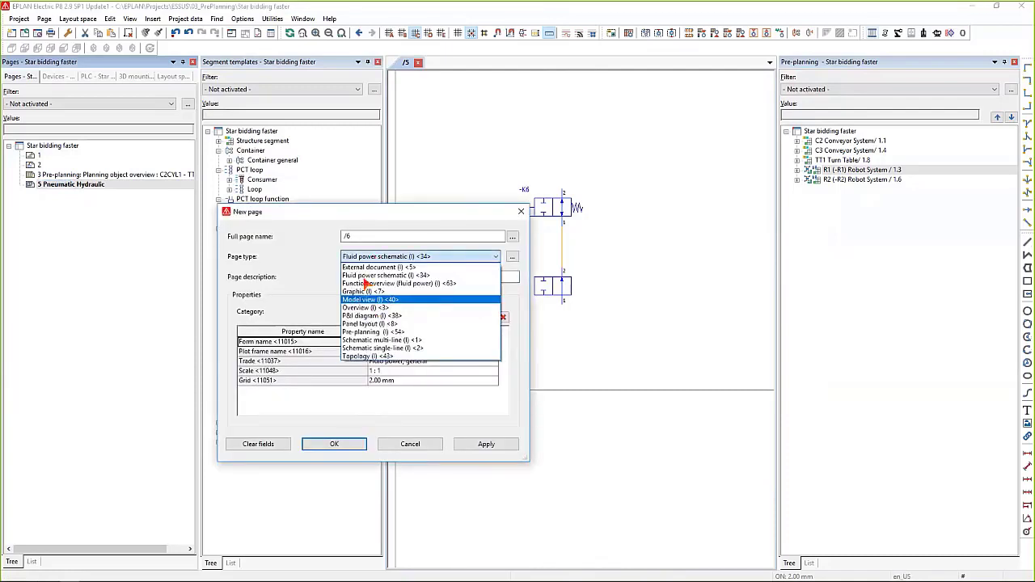
pyautogui.click(382, 339)
pyautogui.moveTo(424, 277); pyautogui.dragTo(276, 275)
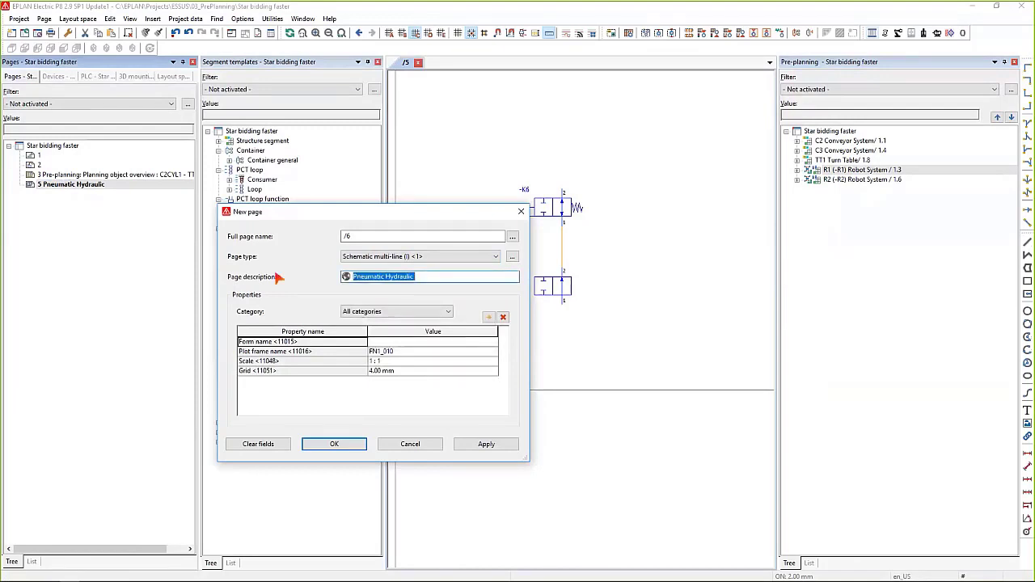
pyautogui.write('Schemat')
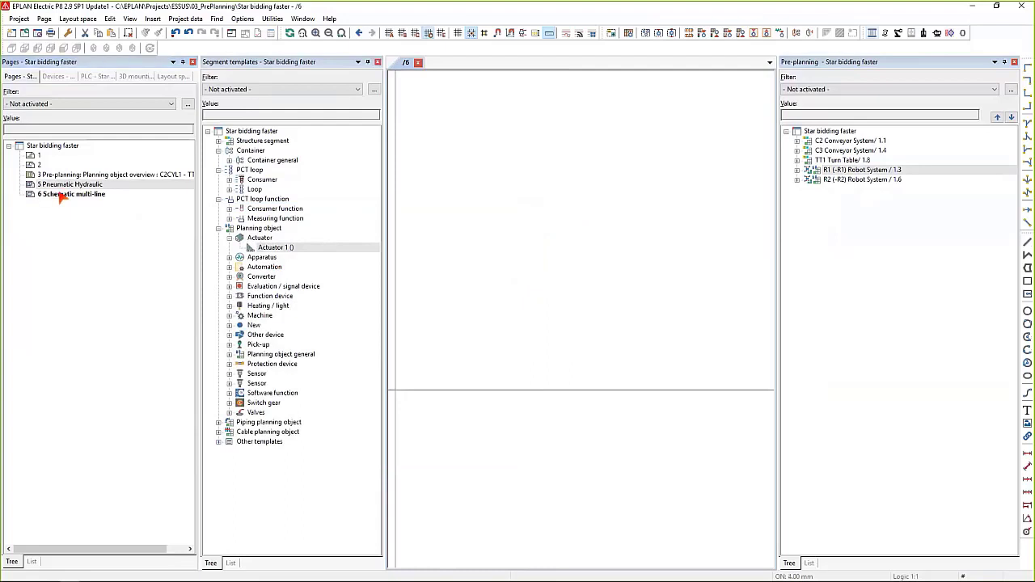
# Step: Show the project's devices and expand the K group with K04, K5 and K6 to examine their functions
pyautogui.click(58, 76)
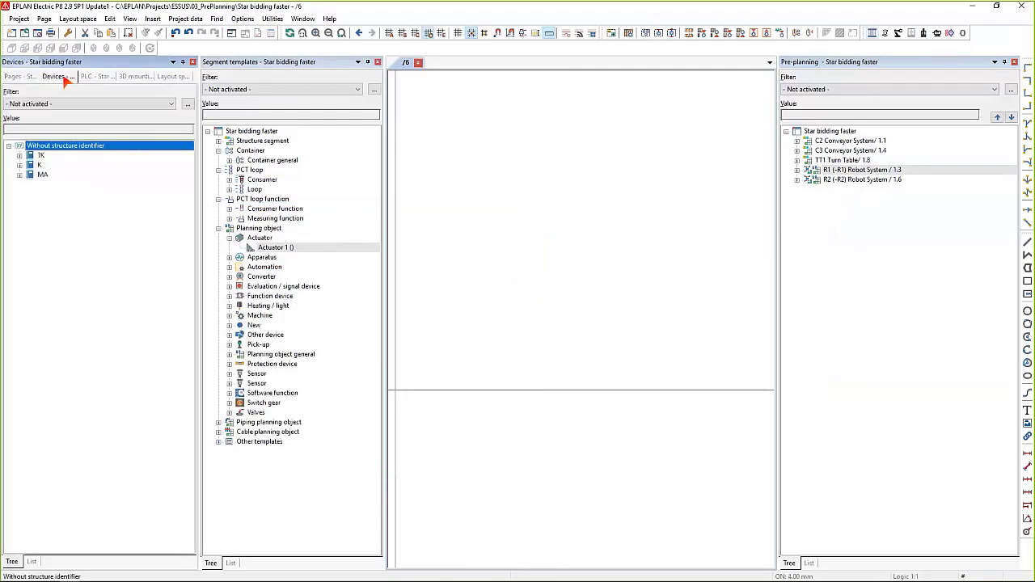
pyautogui.click(18, 165)
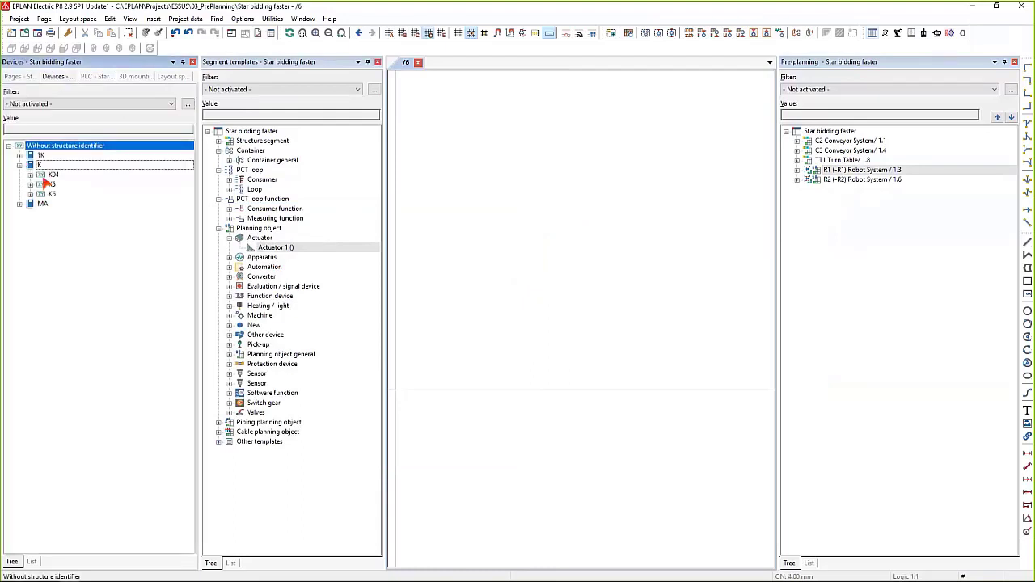
pyautogui.click(50, 185)
pyautogui.click(31, 184)
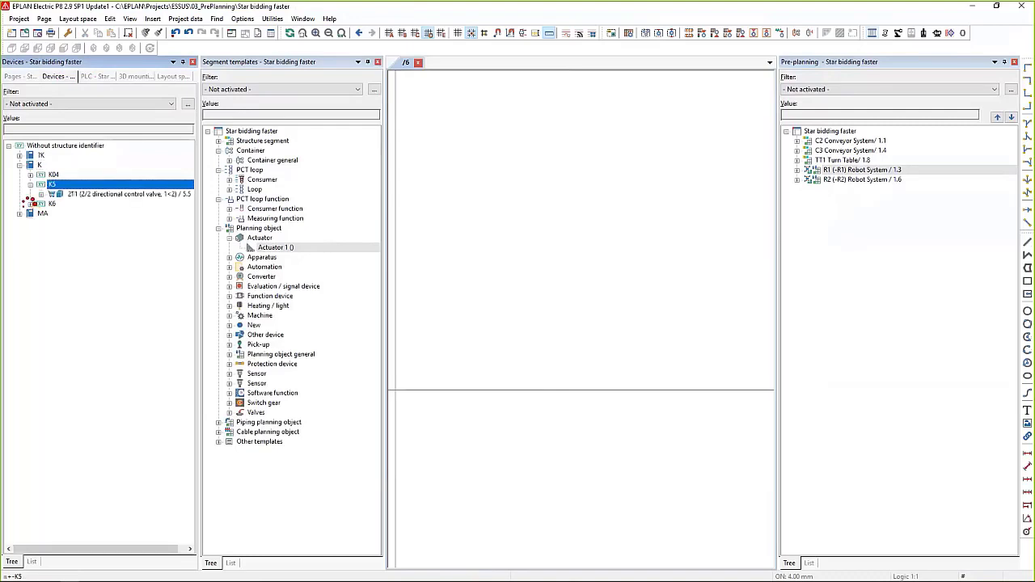
pyautogui.click(31, 204)
pyautogui.click(32, 177)
pyautogui.click(30, 175)
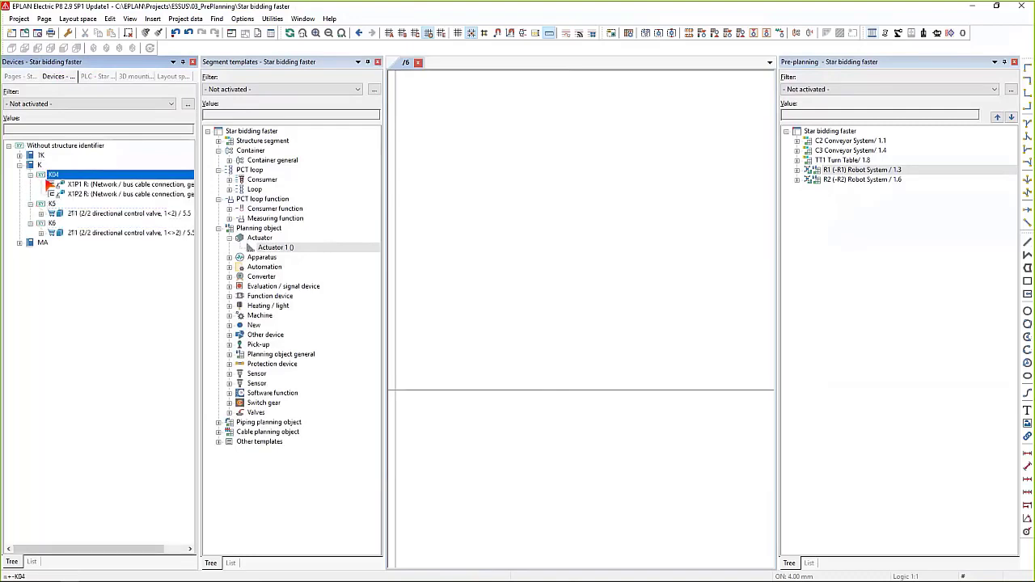
# Step: Expand the PLC box and MA1 motor branches in the device tree, and check the K5 and K6 valve entries for further content
pyautogui.click(19, 156)
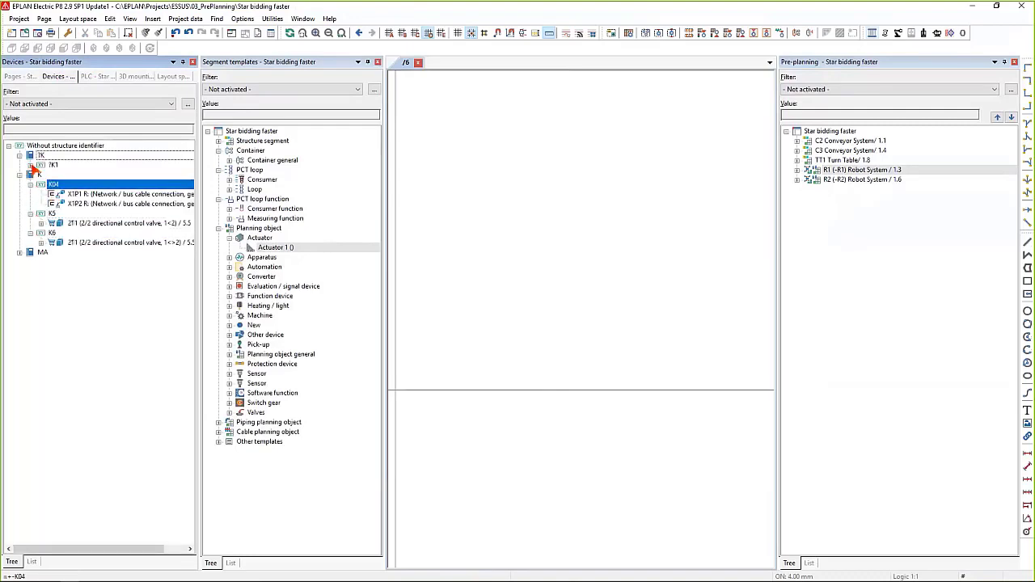
pyautogui.click(30, 164)
pyautogui.click(41, 175)
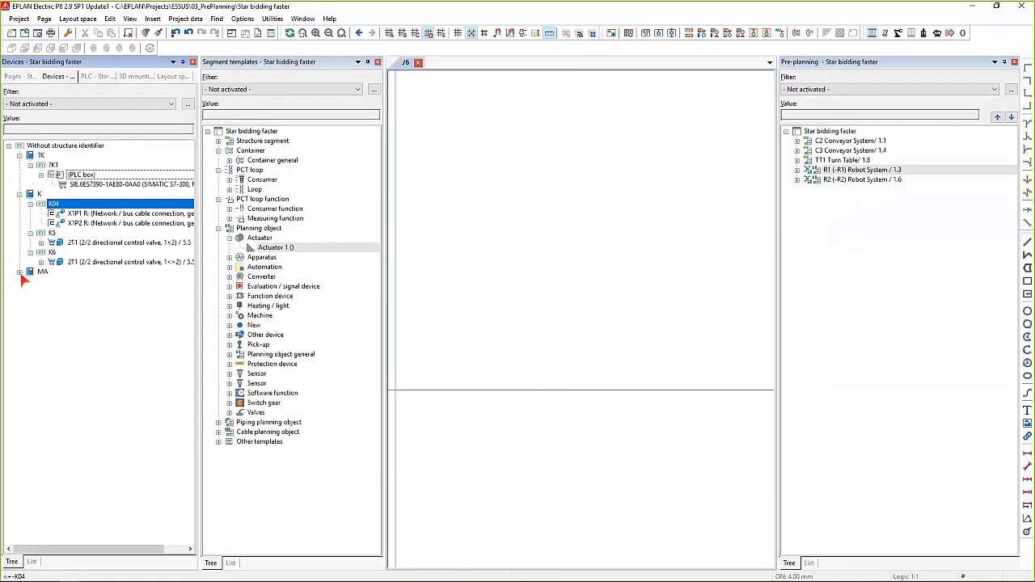
pyautogui.click(19, 272)
pyautogui.click(31, 282)
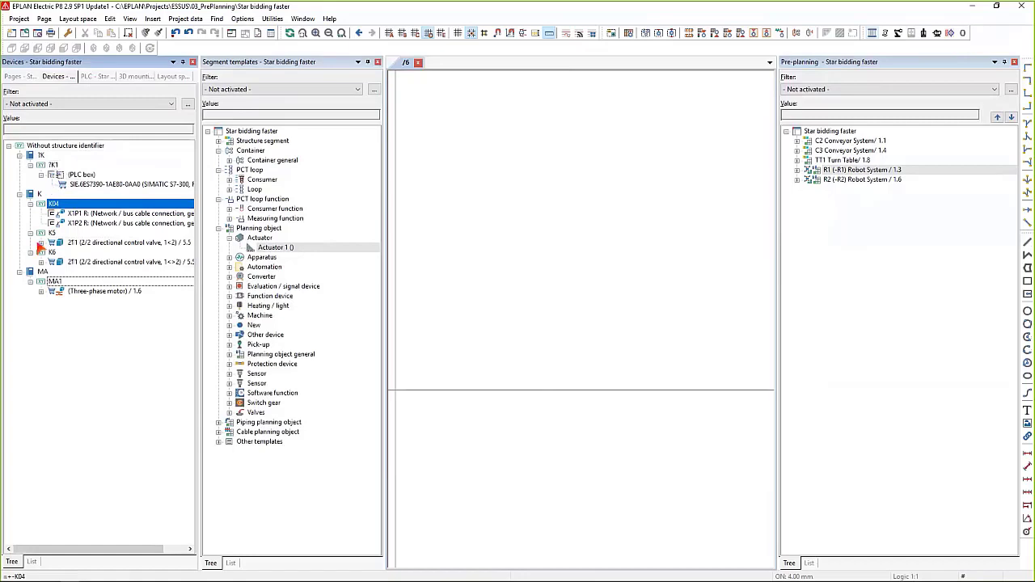
pyautogui.click(42, 262)
pyautogui.click(42, 244)
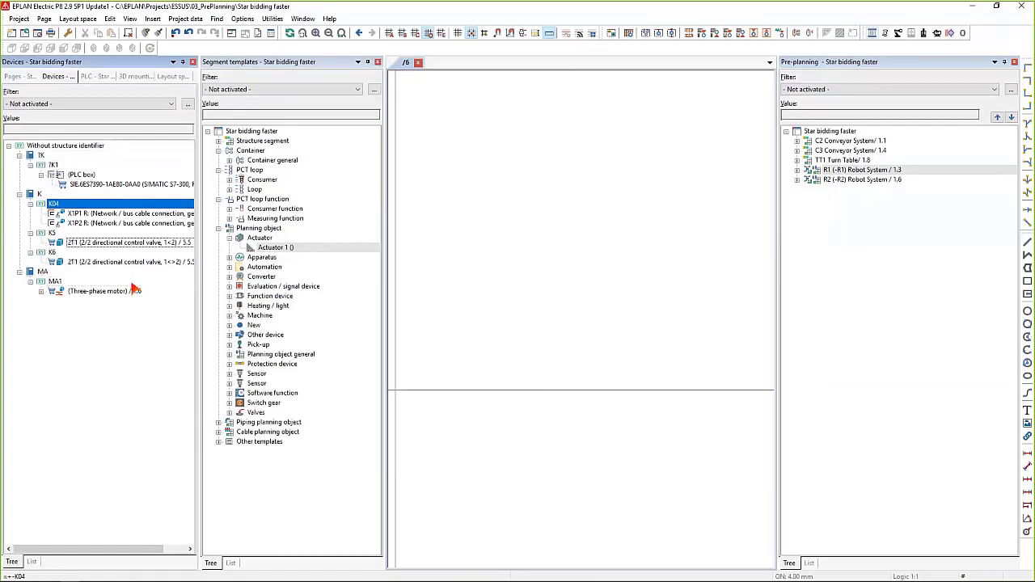
# Step: On page 5 Pneumatic Hydraulic, set the representation type of the solenoid operating element beside valve K6 to Pair cross-reference
pyautogui.click(31, 79)
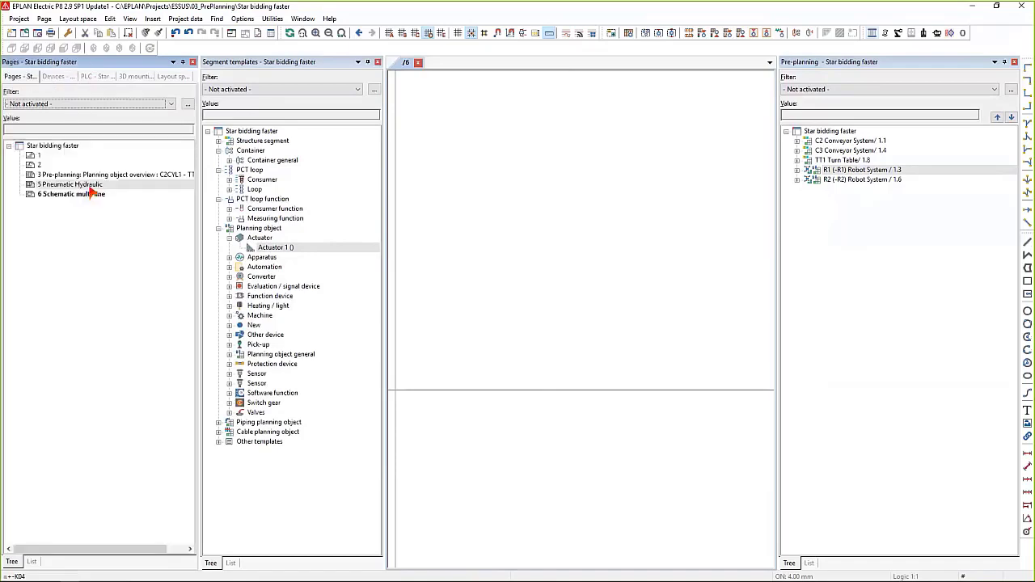
pyautogui.click(91, 185)
pyautogui.doubleClick(92, 184)
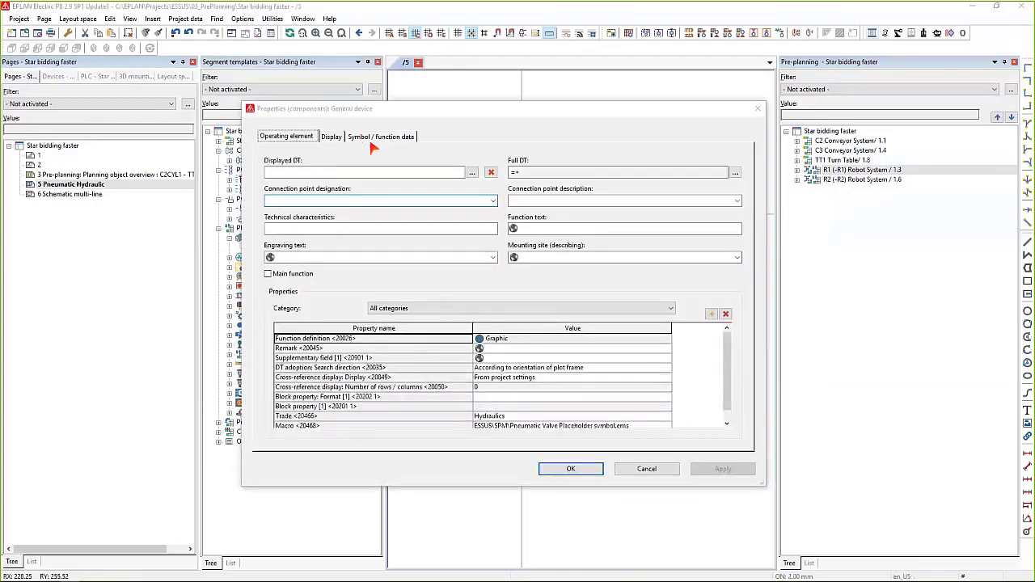
pyautogui.click(380, 136)
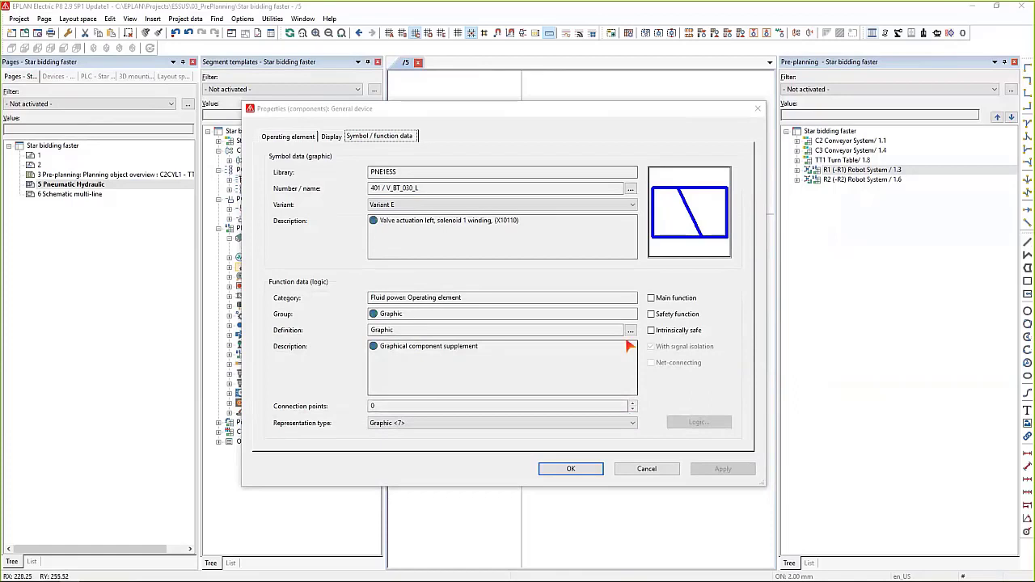
pyautogui.click(615, 423)
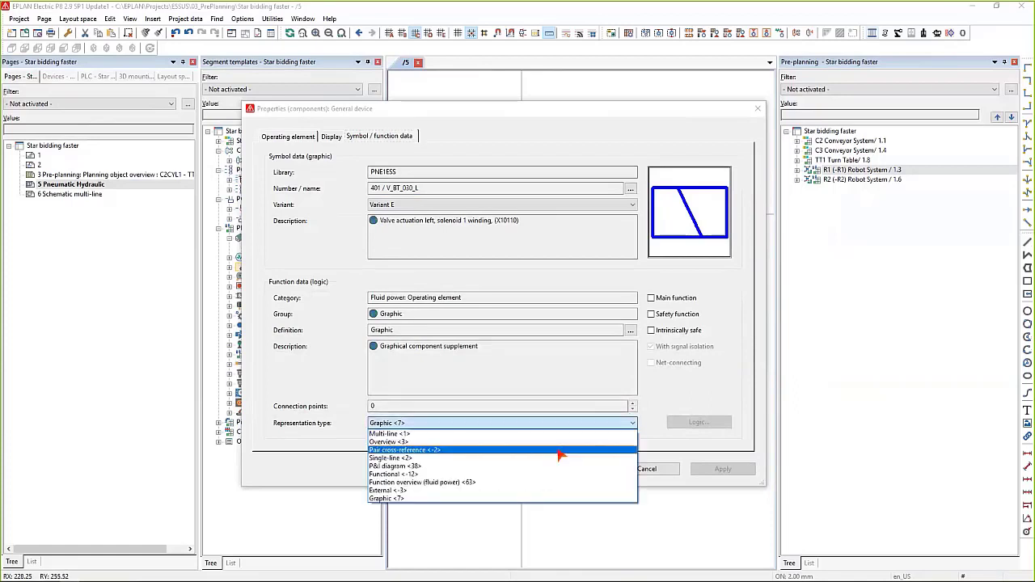
pyautogui.click(558, 453)
pyautogui.click(570, 468)
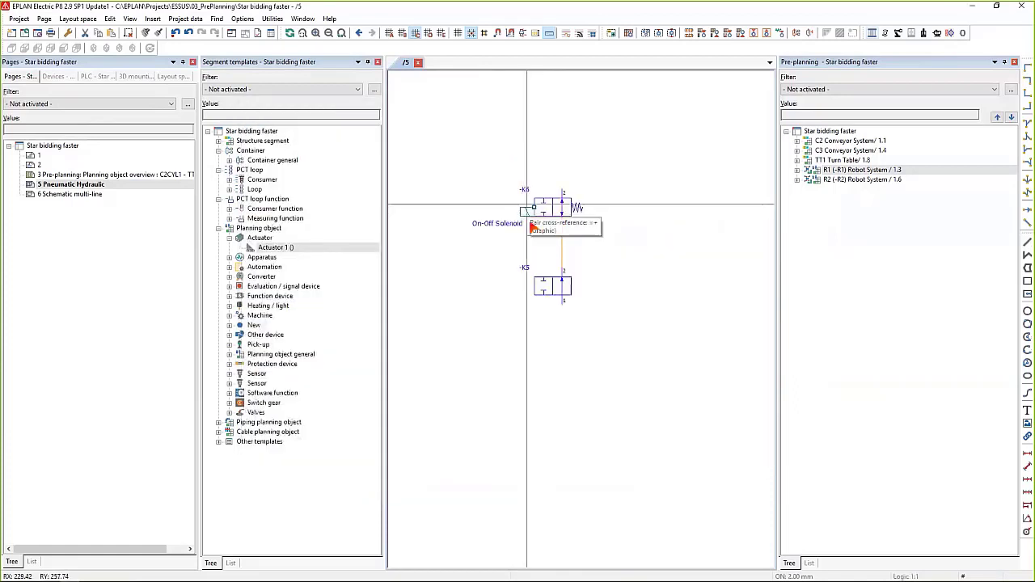
# Step: Synchronize the selected K6 solenoid operating element with the device tree and locate its graphic function there
pyautogui.rightClick(526, 212)
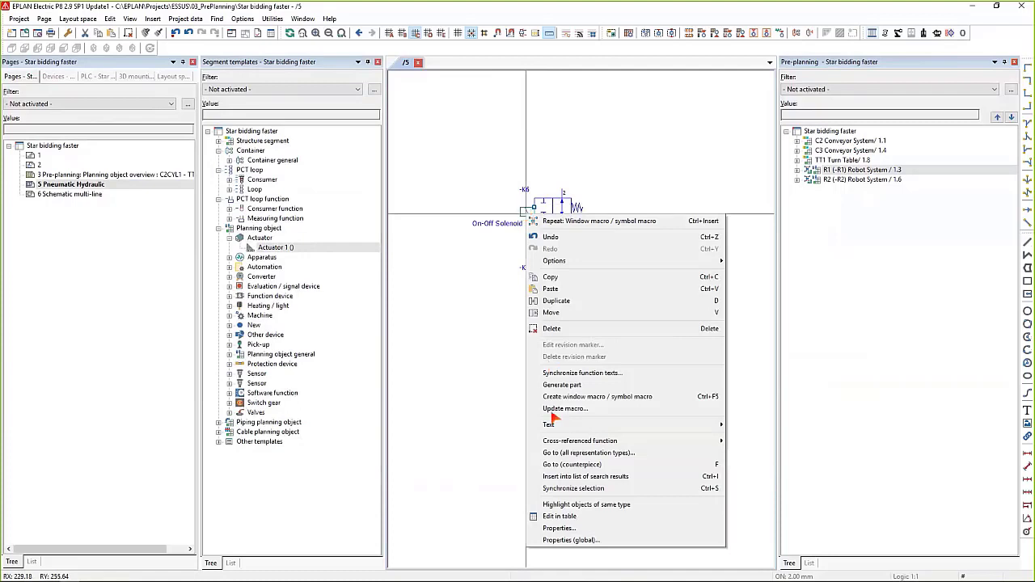
pyautogui.click(560, 490)
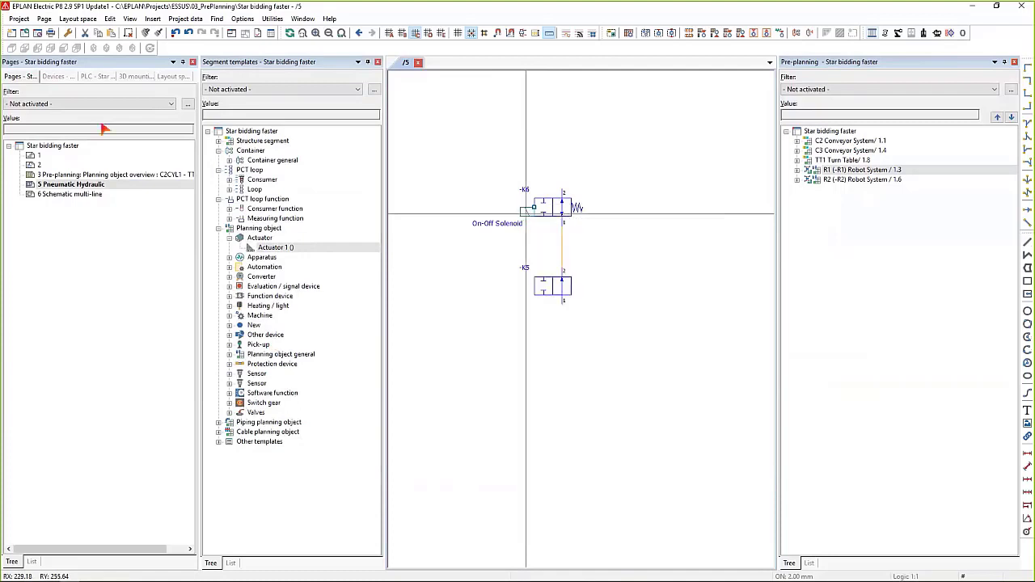
pyautogui.click(56, 76)
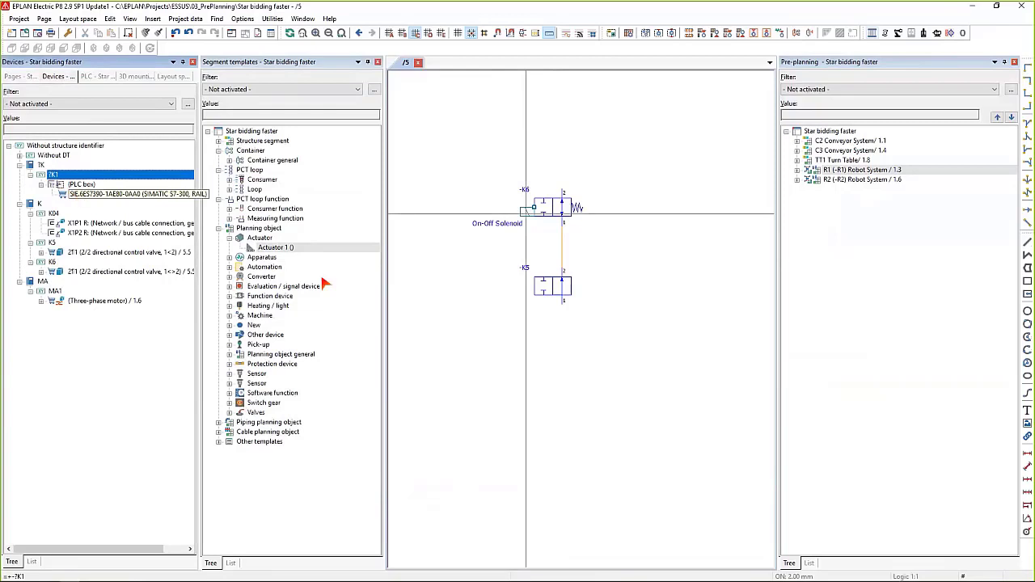
pyautogui.rightClick(523, 214)
pyautogui.click(558, 488)
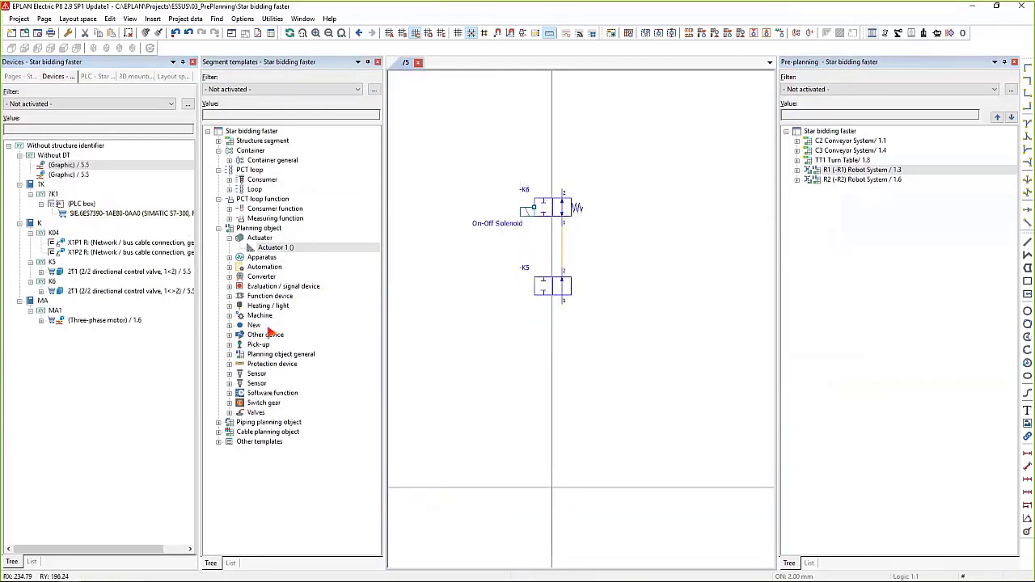
pyautogui.click(64, 166)
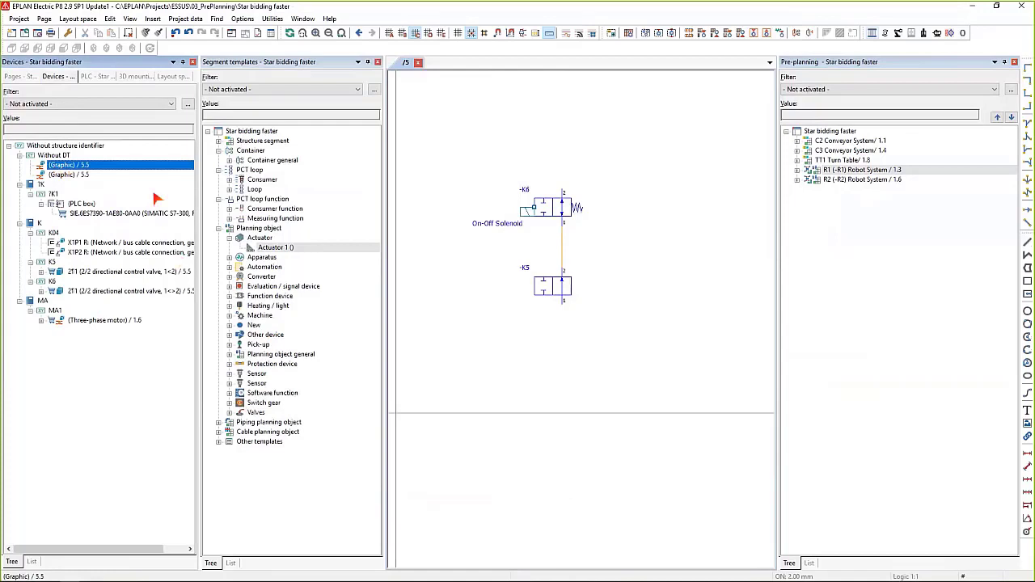
# Step: Open page 6 Schematic multi-line and try to place the two graphic functions without DT from the device tree
pyautogui.click(30, 78)
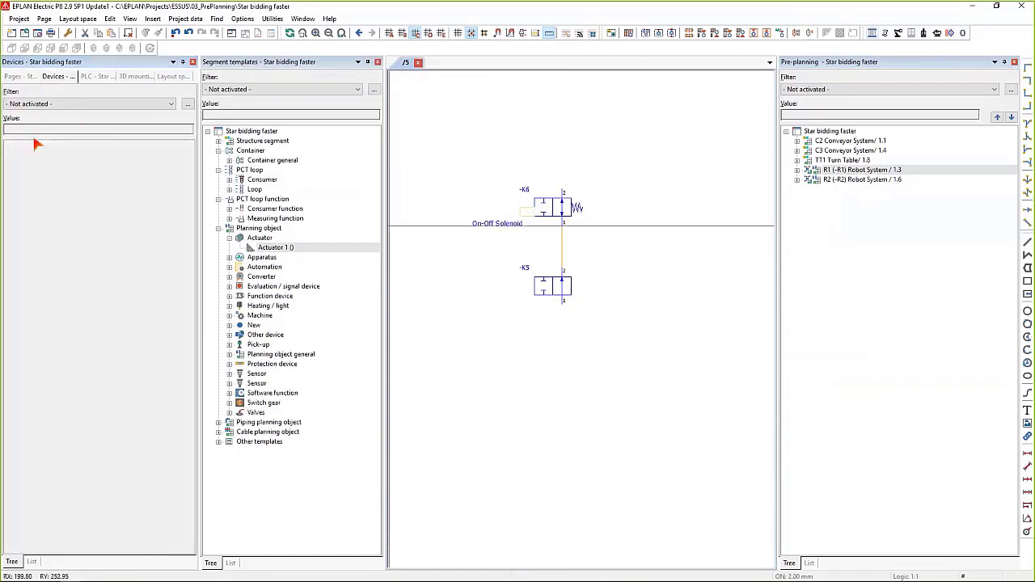
pyautogui.doubleClick(57, 195)
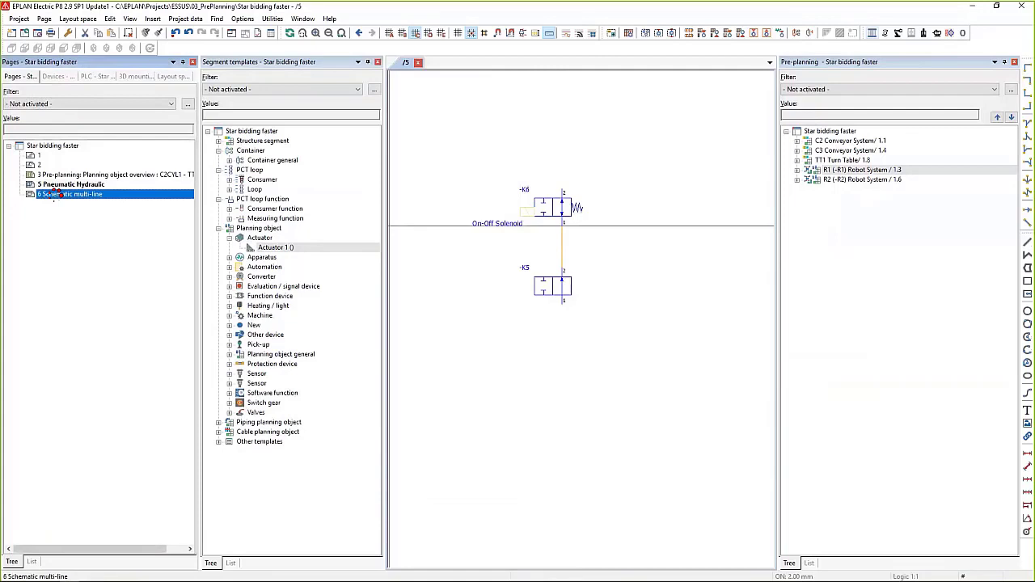
pyautogui.click(58, 76)
pyautogui.moveTo(73, 166); pyautogui.dragTo(544, 275)
pyautogui.scroll(5, 539, 276)
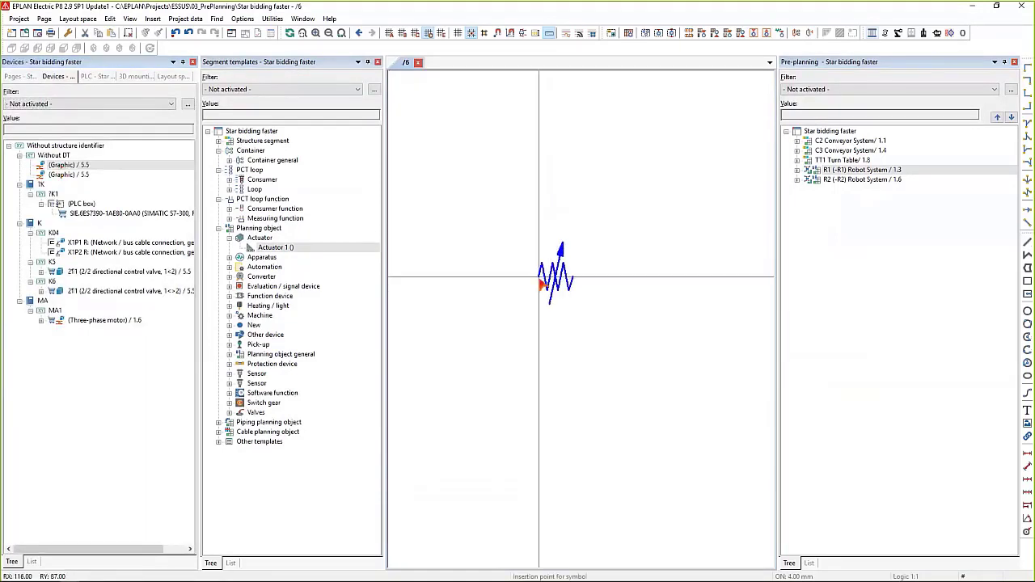
pyautogui.press('Escape')
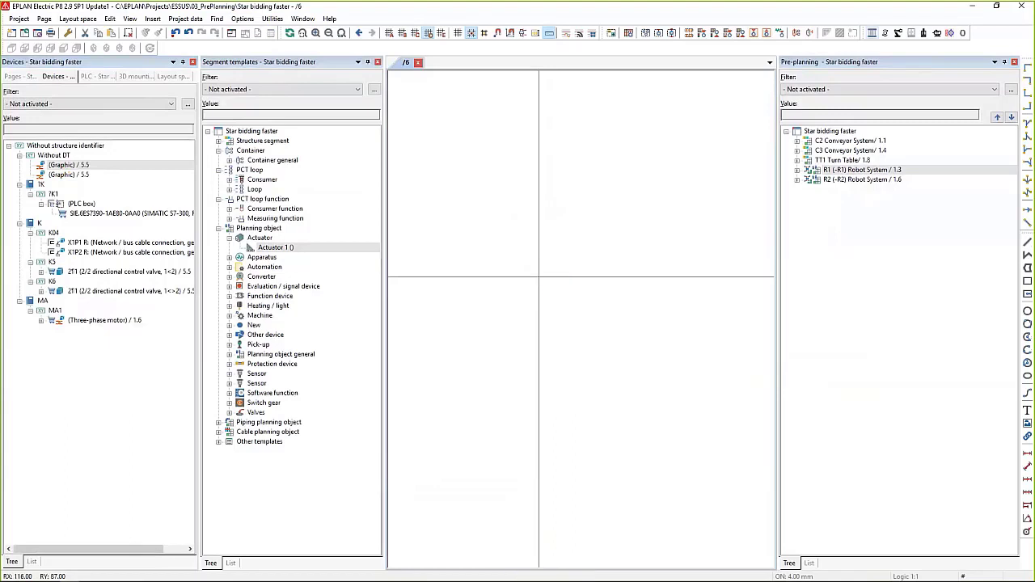
pyautogui.moveTo(68, 174); pyautogui.dragTo(538, 276)
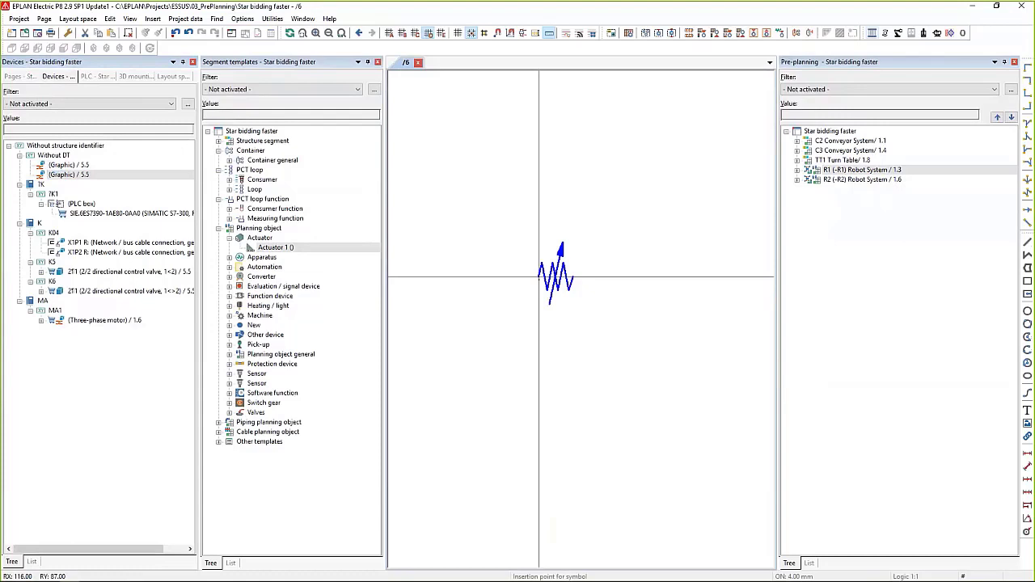
pyautogui.press('Escape')
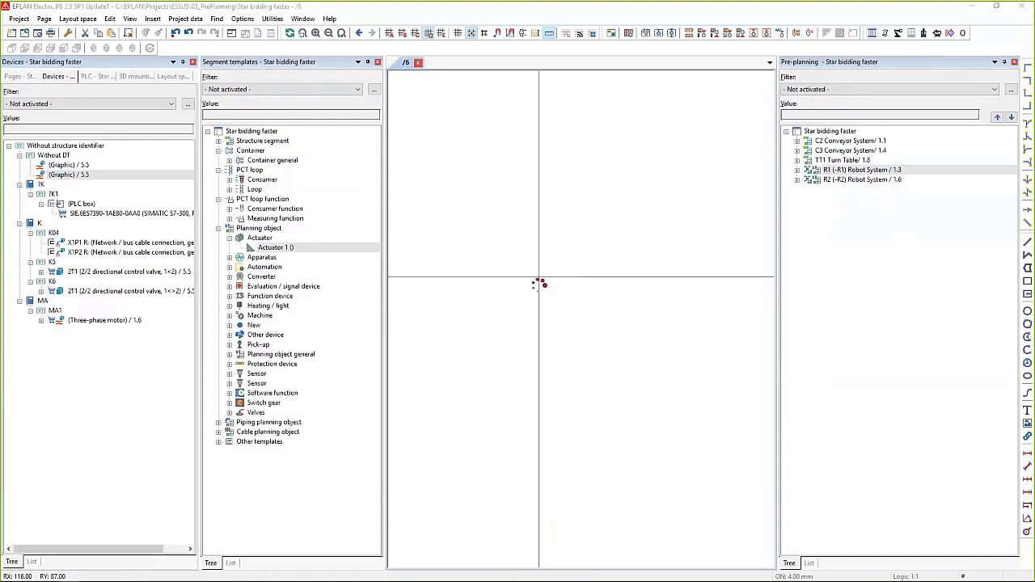
# Step: Try to choose a different symbol for the graphic function from the PNE1ESS library
pyautogui.moveTo(549, 263); pyautogui.dragTo(548, 199)
pyautogui.doubleClick(433, 195)
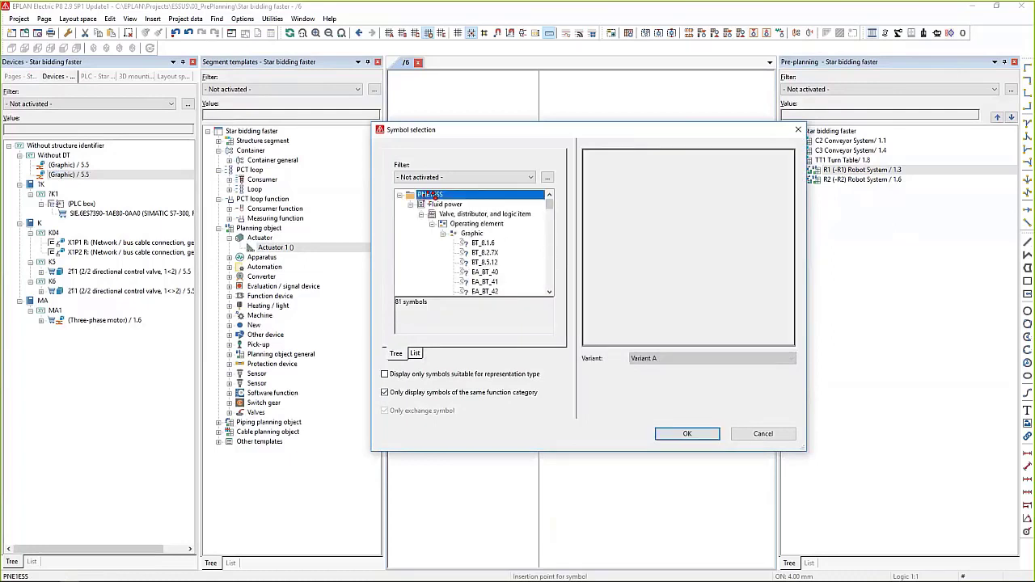
pyautogui.click(751, 434)
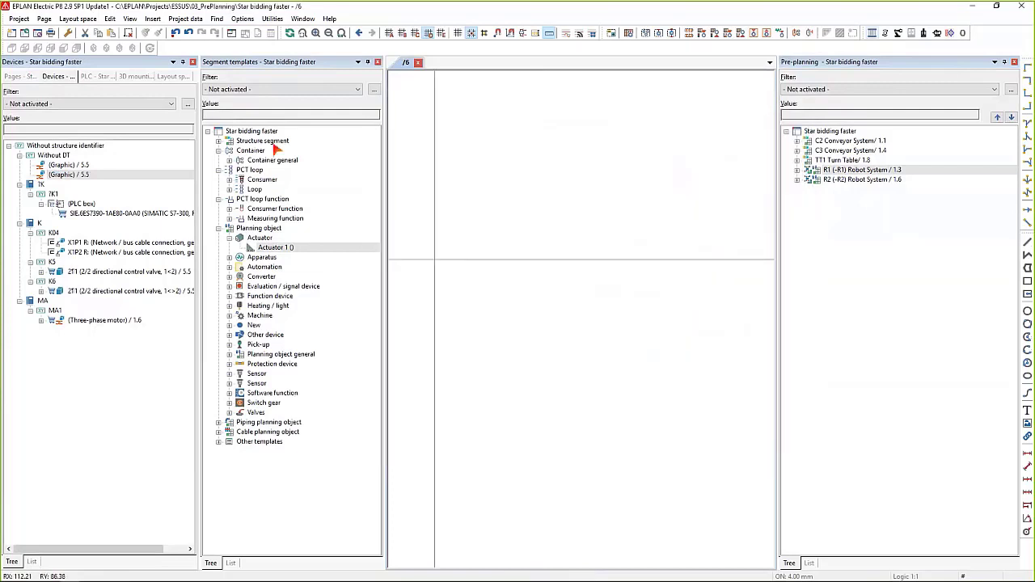
pyautogui.click(19, 156)
pyautogui.click(21, 76)
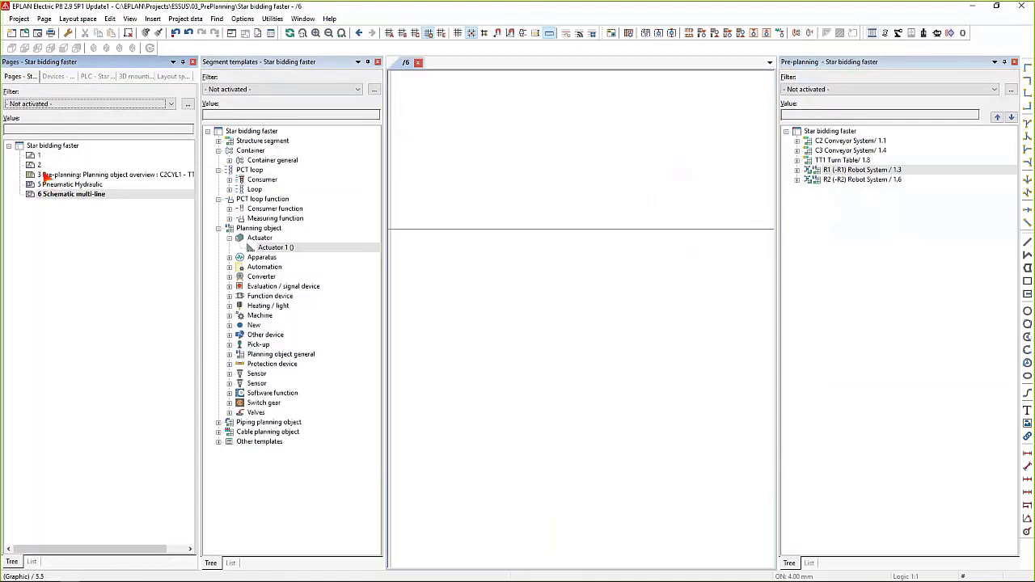
pyautogui.click(50, 186)
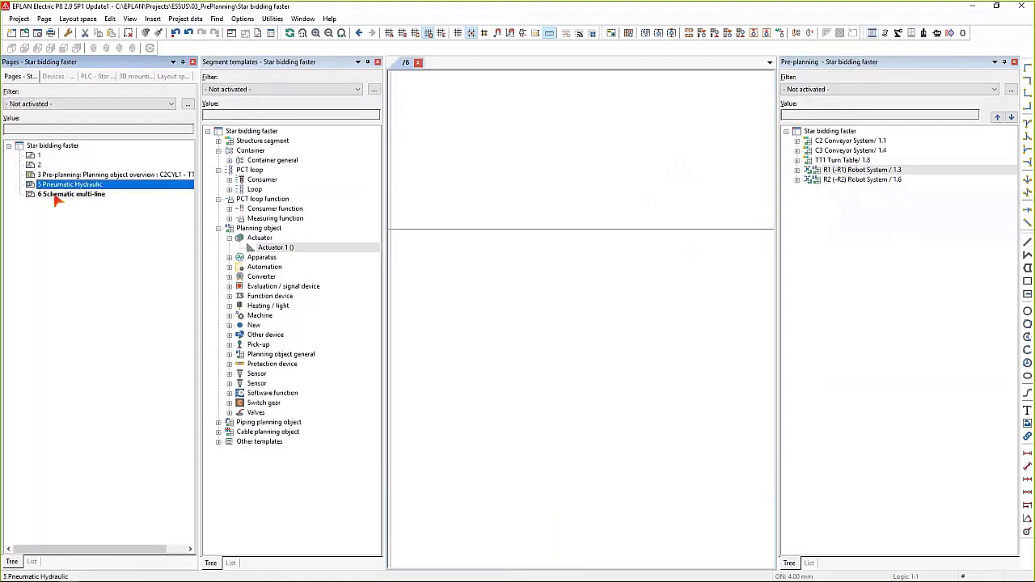
pyautogui.click(57, 195)
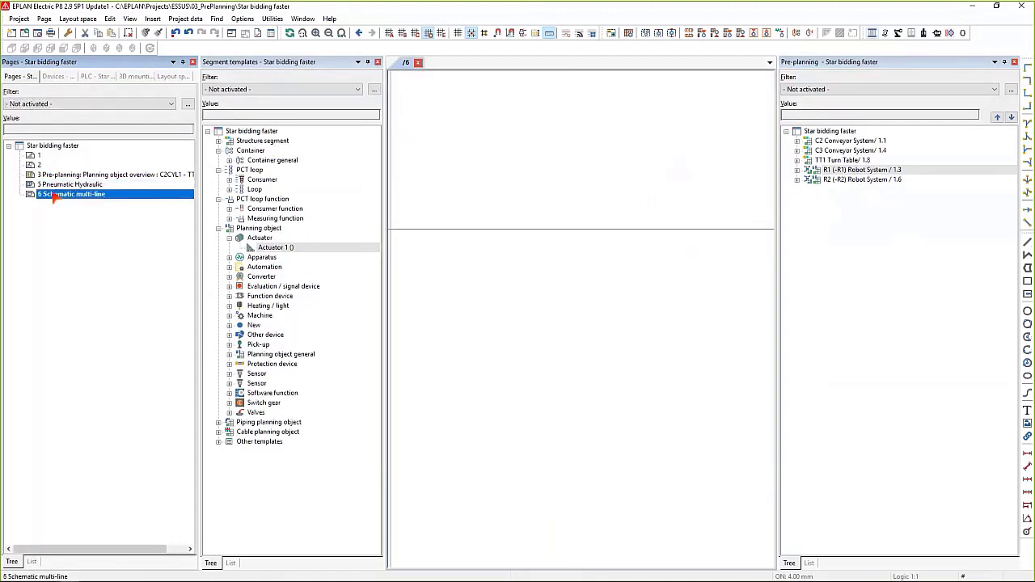
pyautogui.click(136, 76)
pyautogui.doubleClick(36, 145)
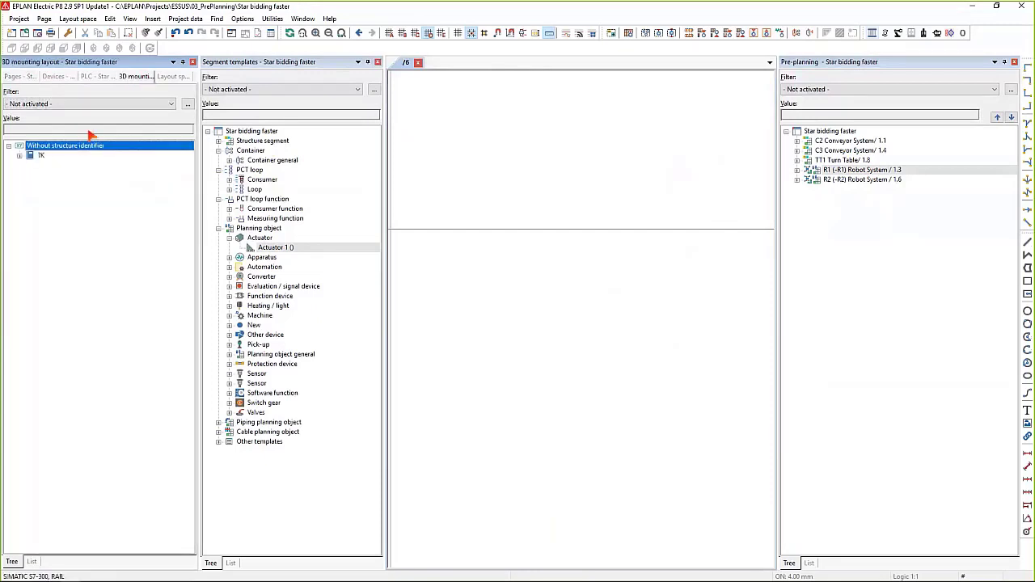
# Step: Create a new layout space named 1 with the default properties
pyautogui.click(169, 76)
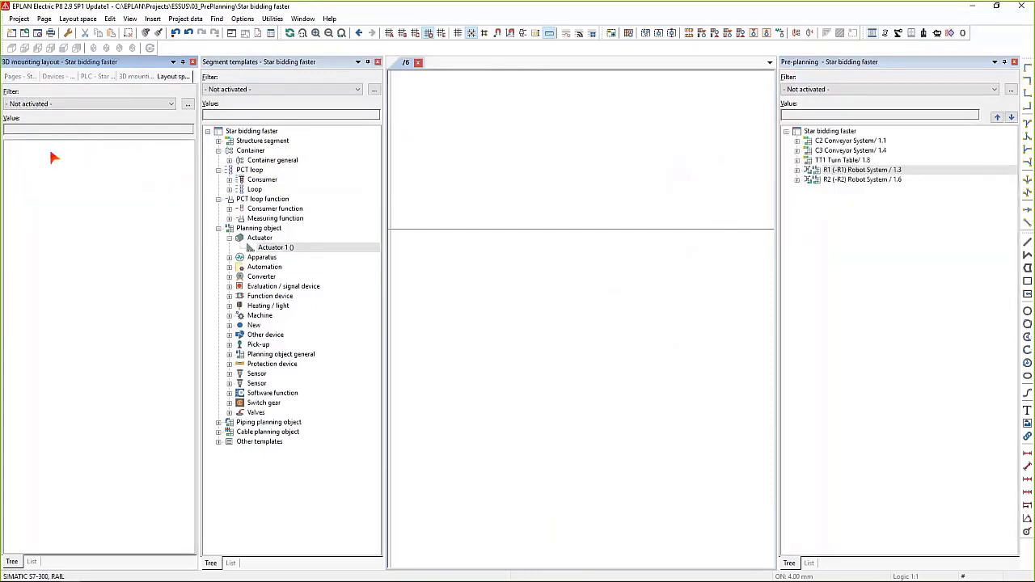
pyautogui.rightClick(50, 153)
pyautogui.click(108, 157)
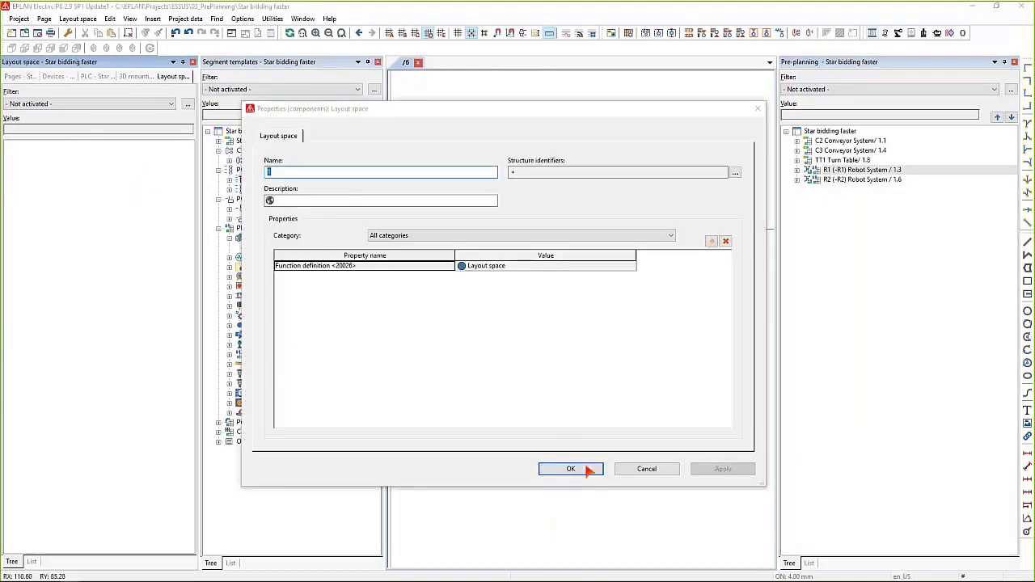
pyautogui.click(571, 469)
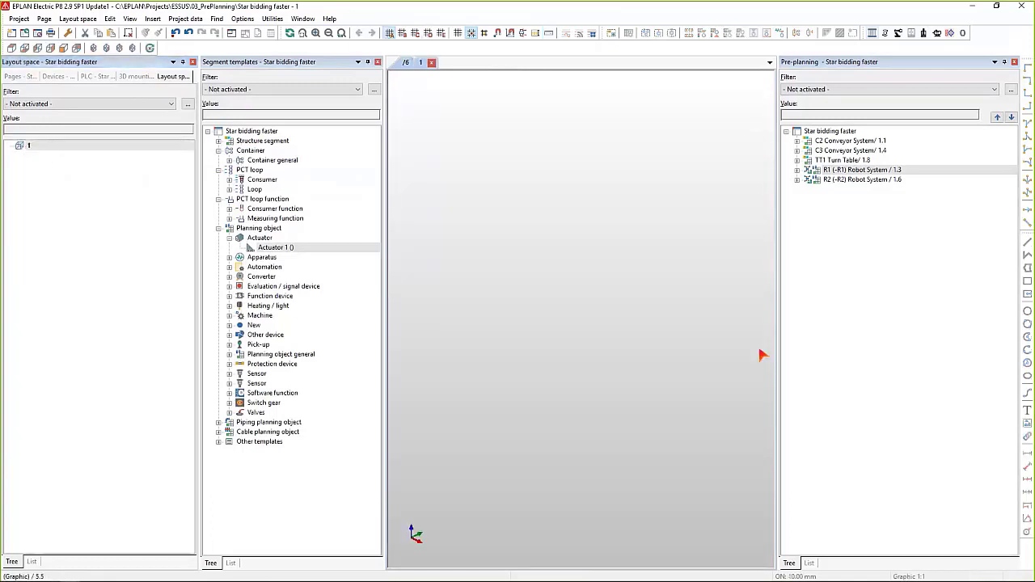
# Step: Check the mounting data of Rittal enclosure RIT.1003600 and place the enclosure in layout space 1
pyautogui.click(153, 19)
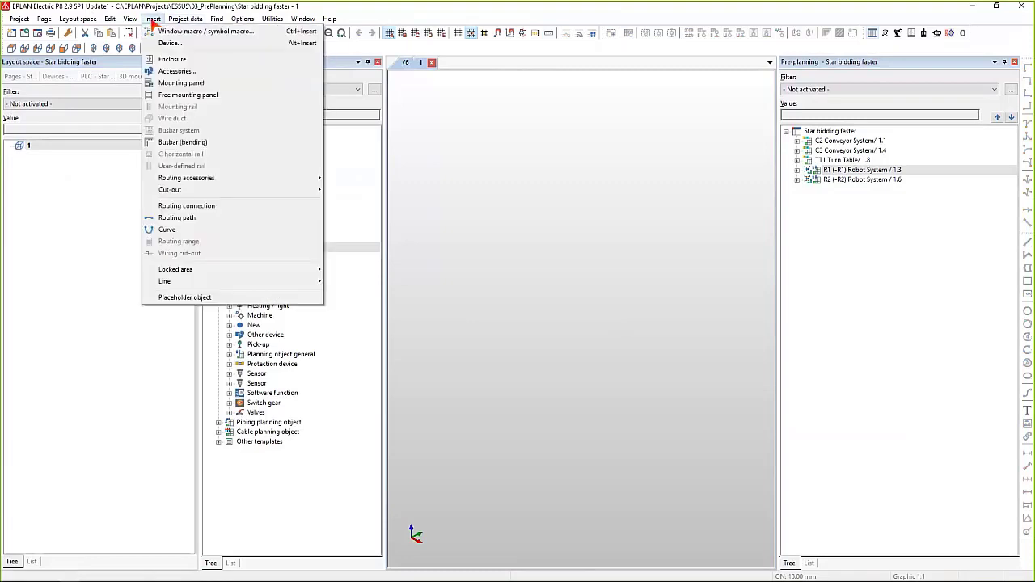
pyautogui.click(172, 60)
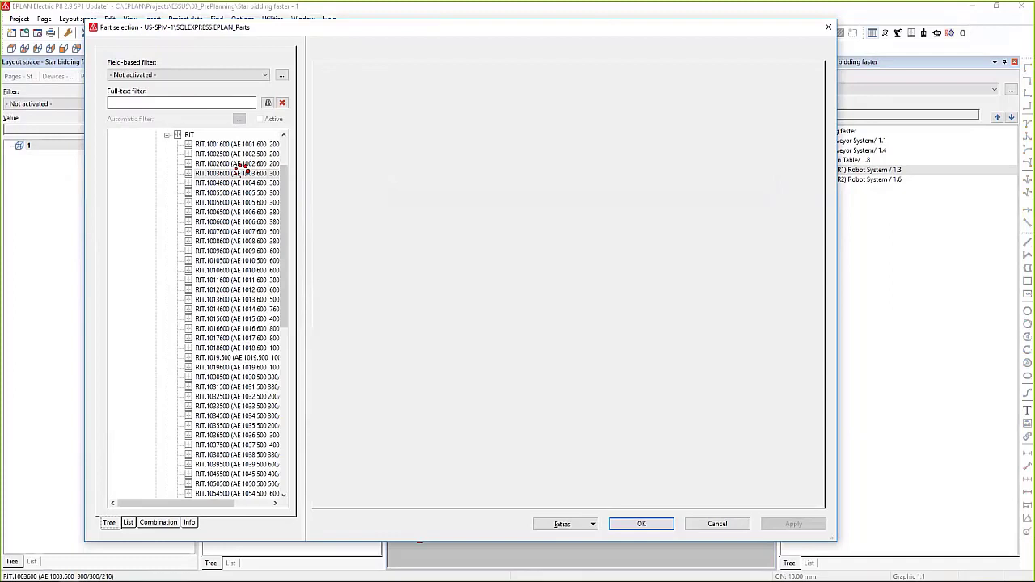
pyautogui.click(244, 172)
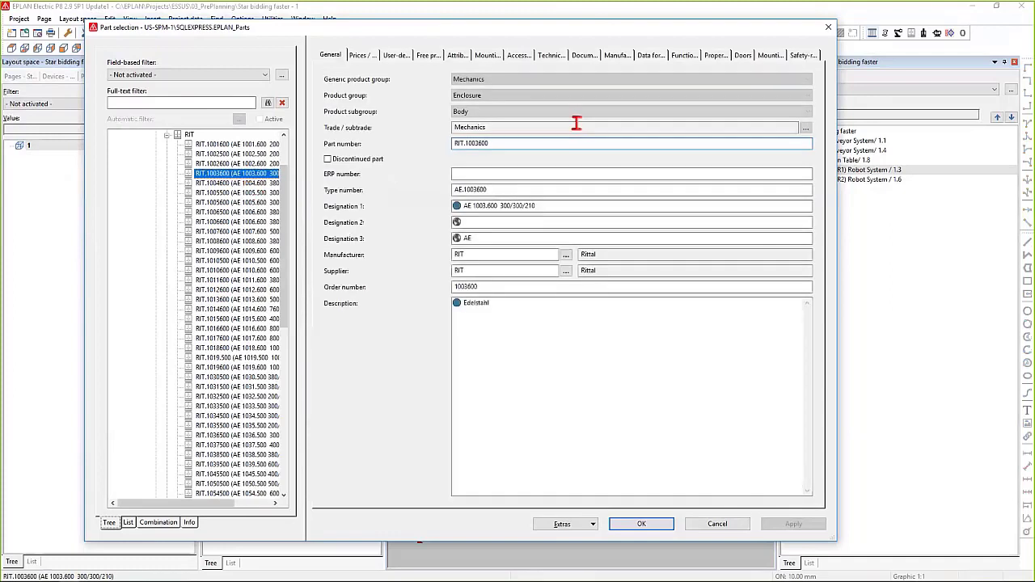
pyautogui.click(550, 56)
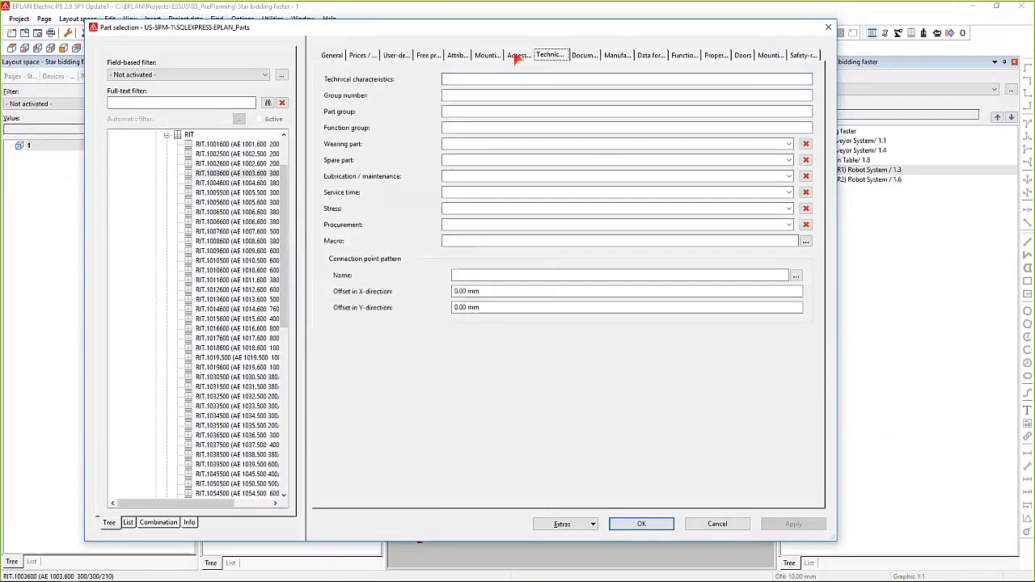
pyautogui.click(487, 56)
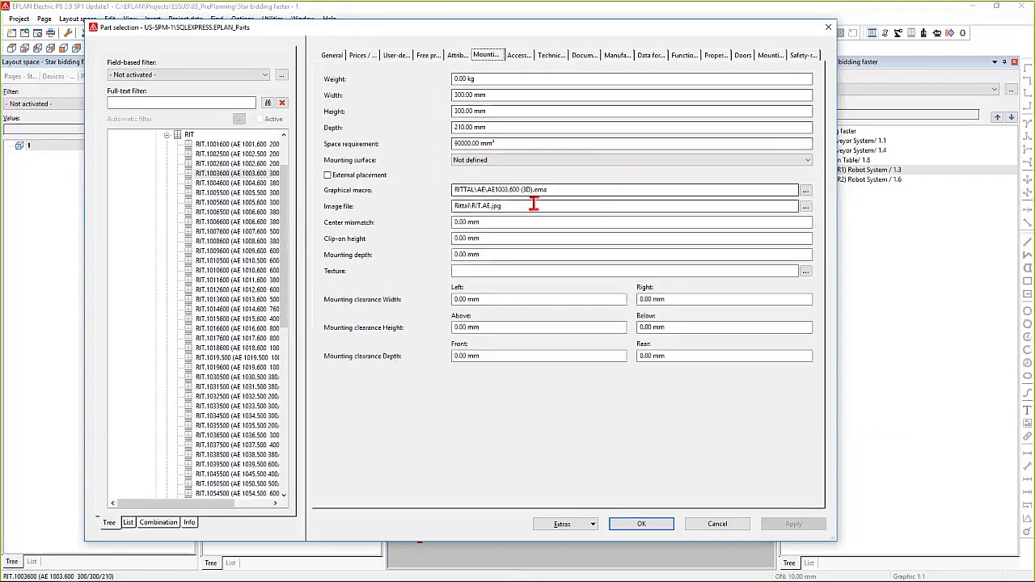
pyautogui.click(641, 524)
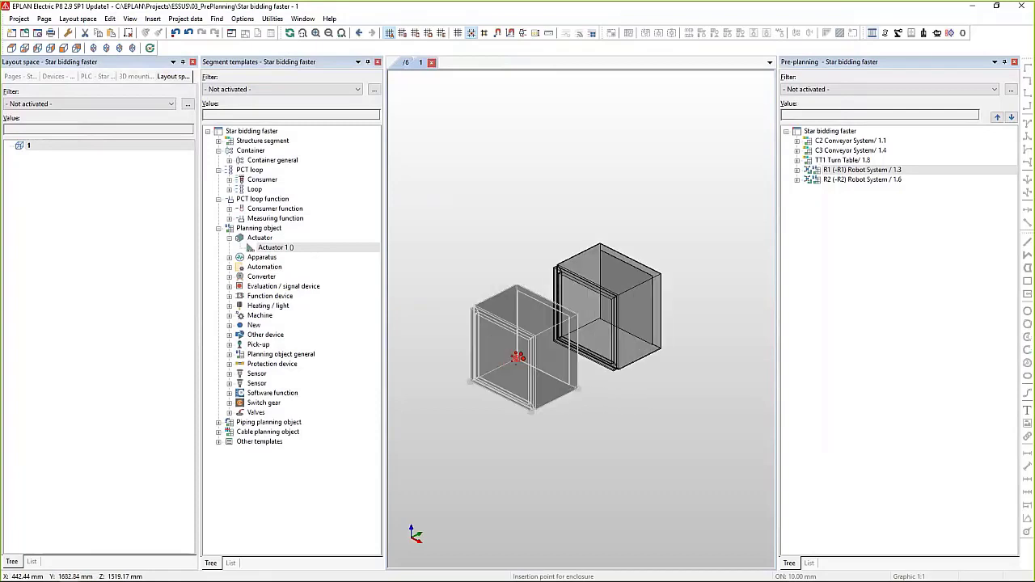
pyautogui.click(593, 257)
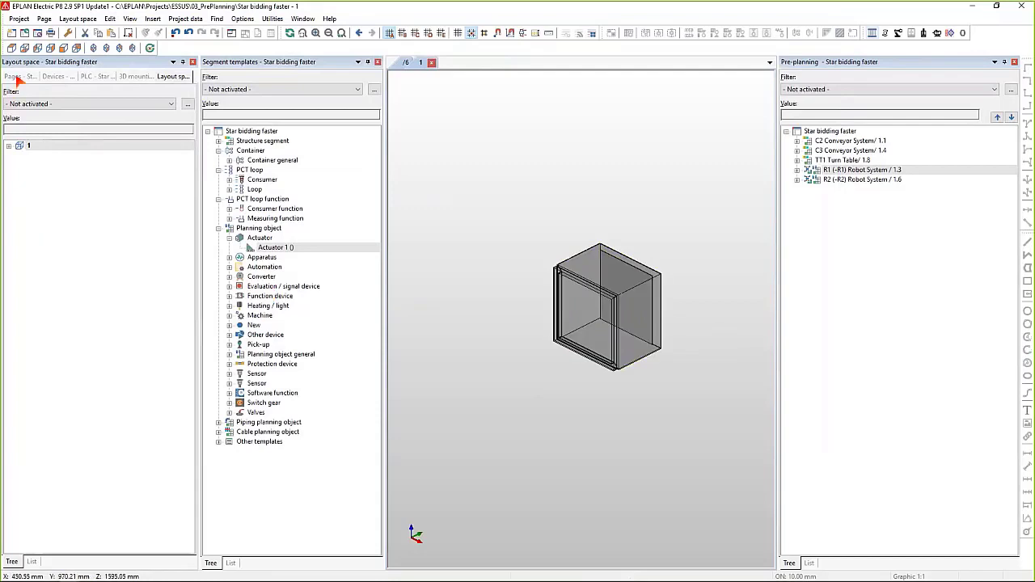
# Step: Show the project's pages and close the segment templates navigator to enlarge the 3D layout view
pyautogui.click(17, 78)
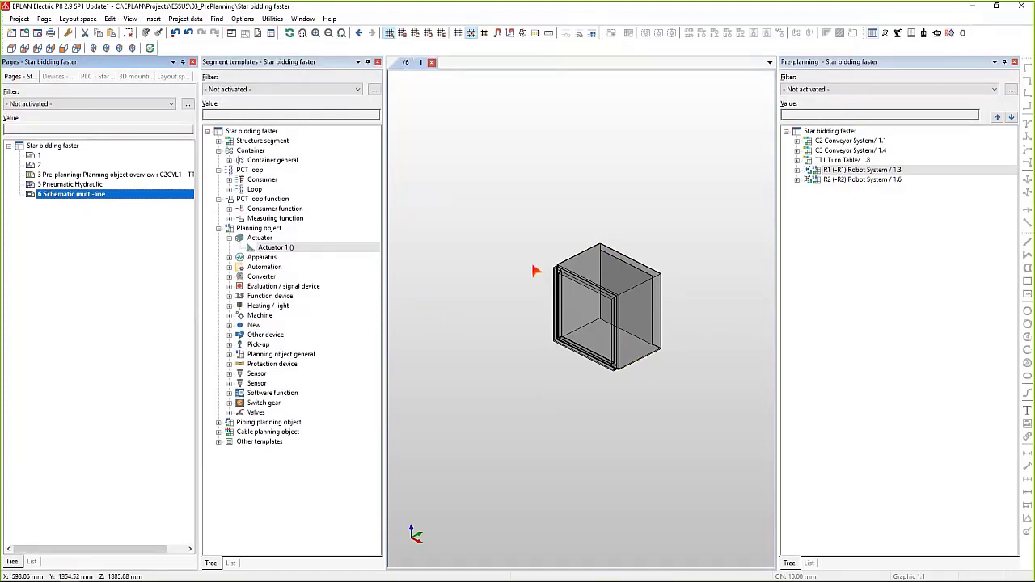
pyautogui.scroll(-1, 534, 271)
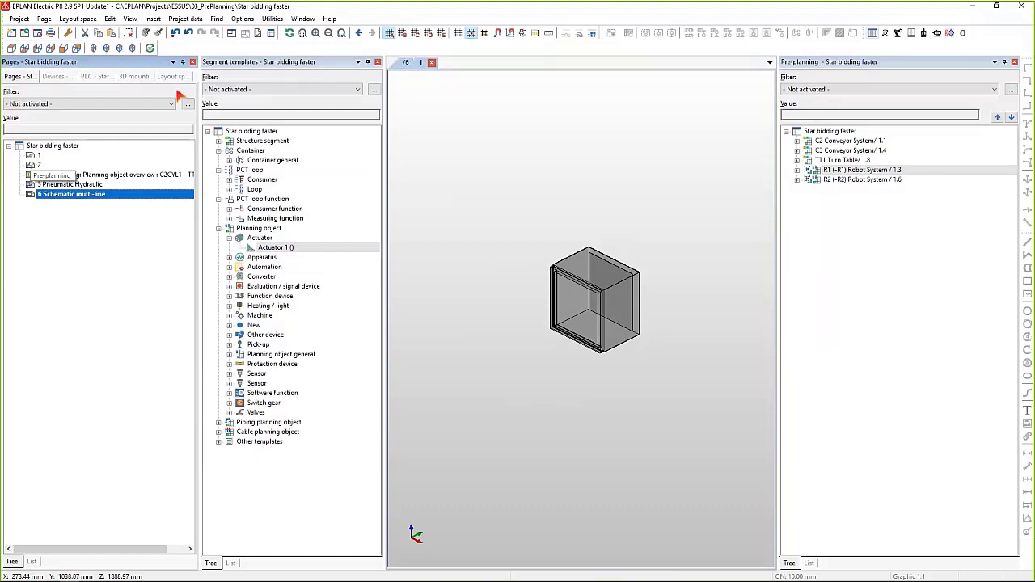
pyautogui.click(377, 61)
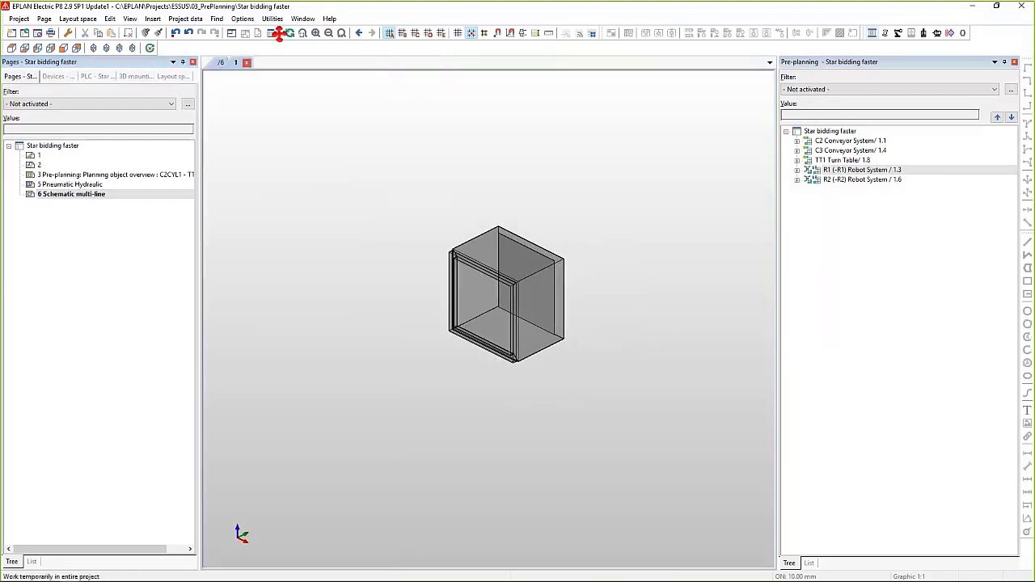
# Step: Open the EPLAN Data Portal and look up Eaton in the manufacturer list
pyautogui.click(272, 18)
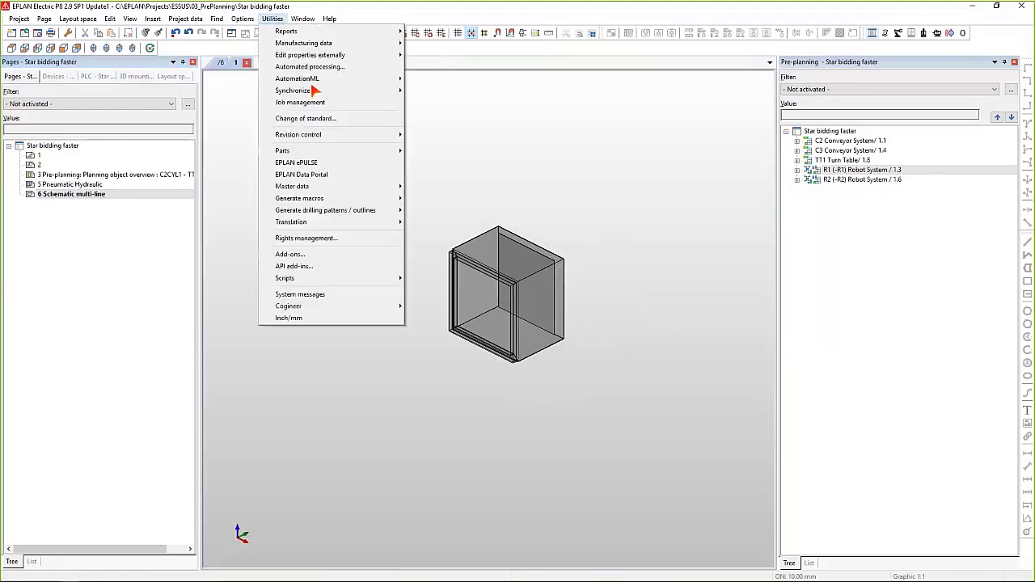
pyautogui.click(323, 177)
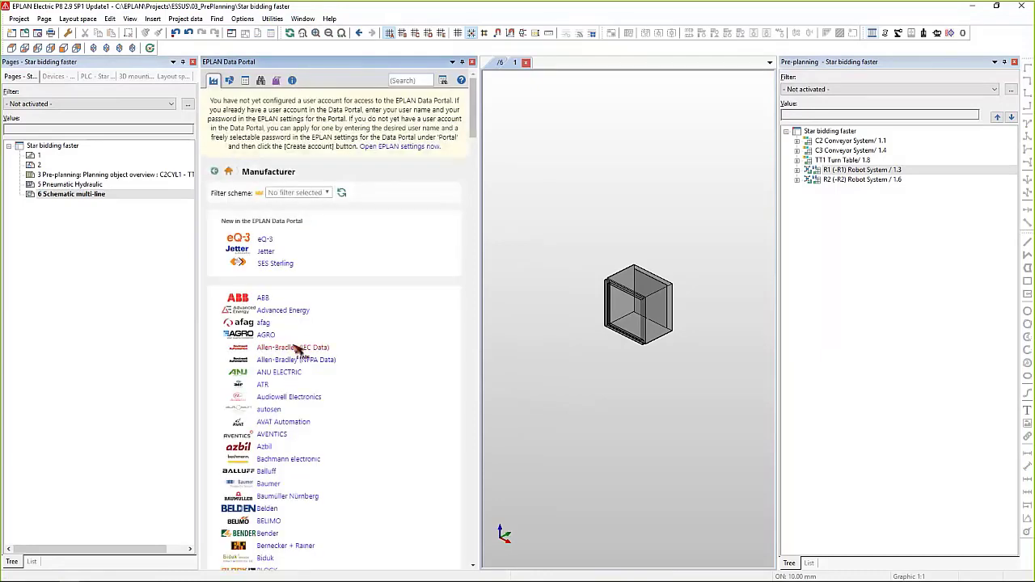
pyautogui.scroll(-3, 297, 345)
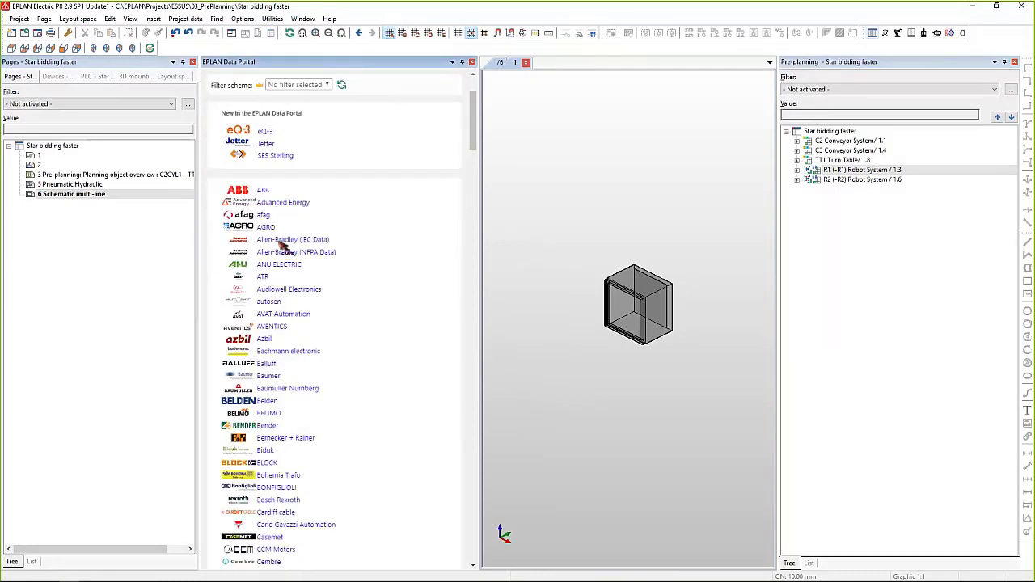
pyautogui.scroll(-10, 296, 308)
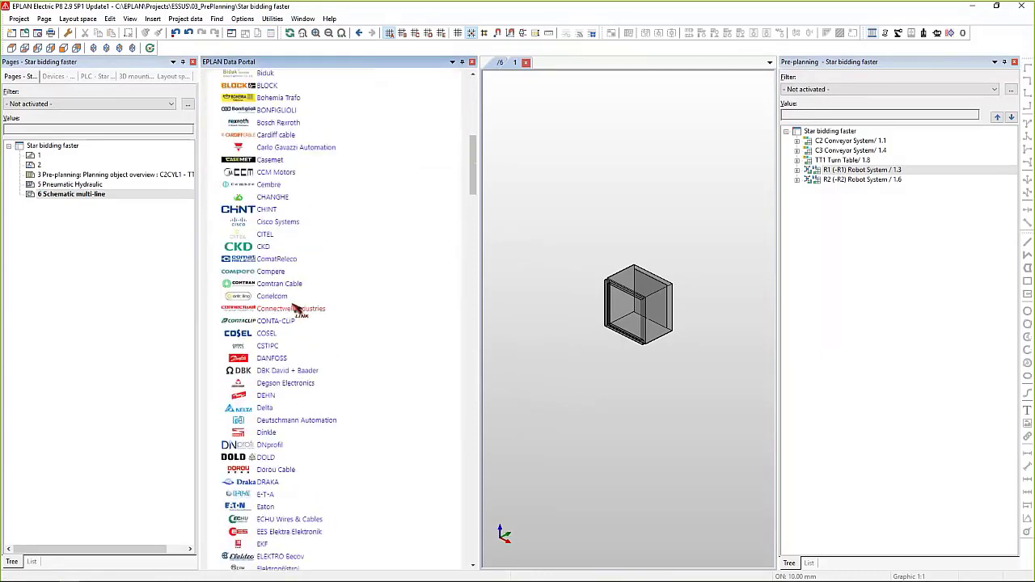
pyautogui.scroll(-3, 296, 308)
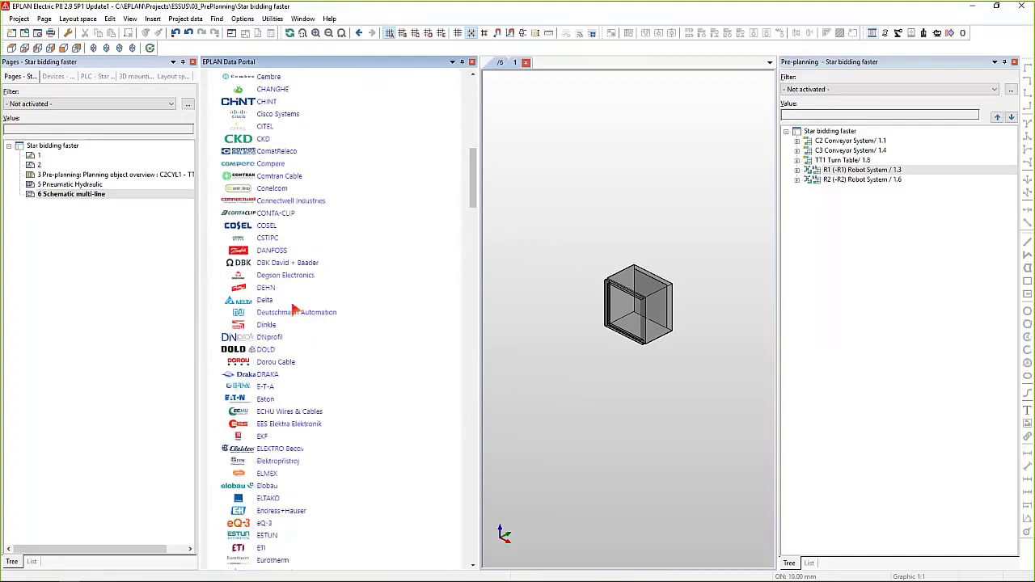
pyautogui.click(266, 399)
# Step: Browse Eaton's own product catalog through Electrical Circuit Protection and UL Low Voltage Fuses to list the Class CC Fuses and Fuseholders
pyautogui.click(293, 222)
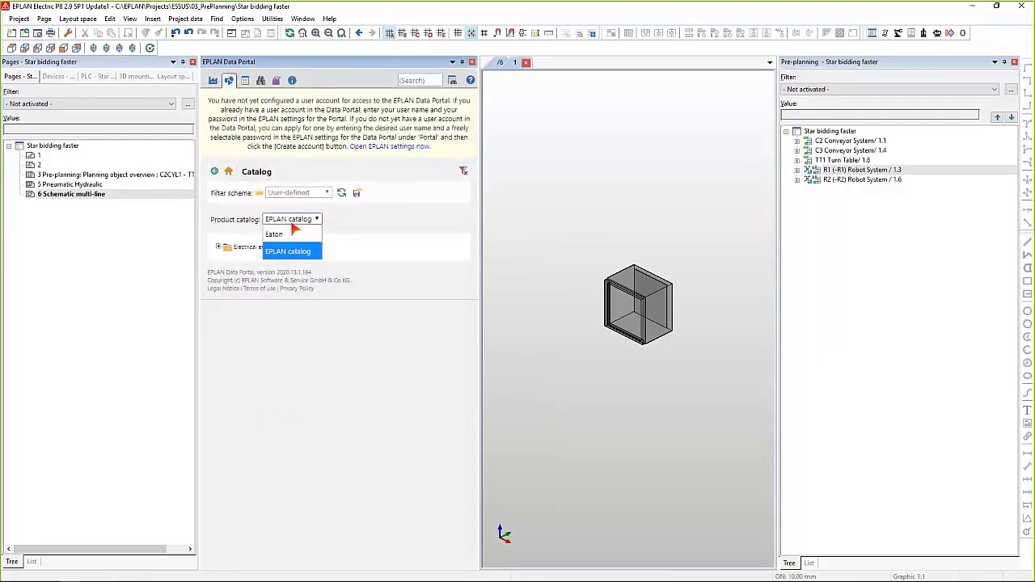
pyautogui.click(274, 233)
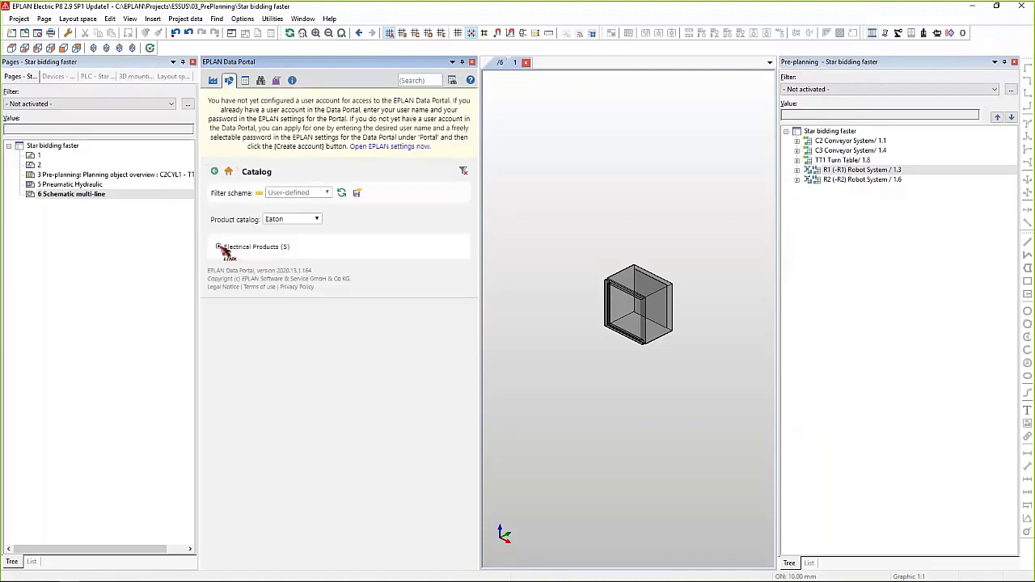
pyautogui.click(218, 246)
pyautogui.click(227, 259)
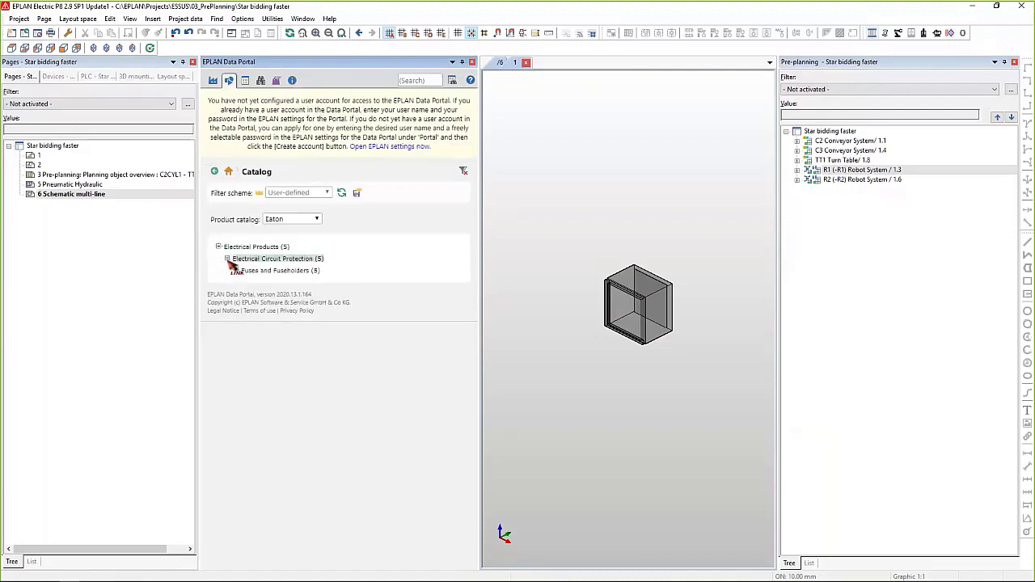
pyautogui.click(235, 270)
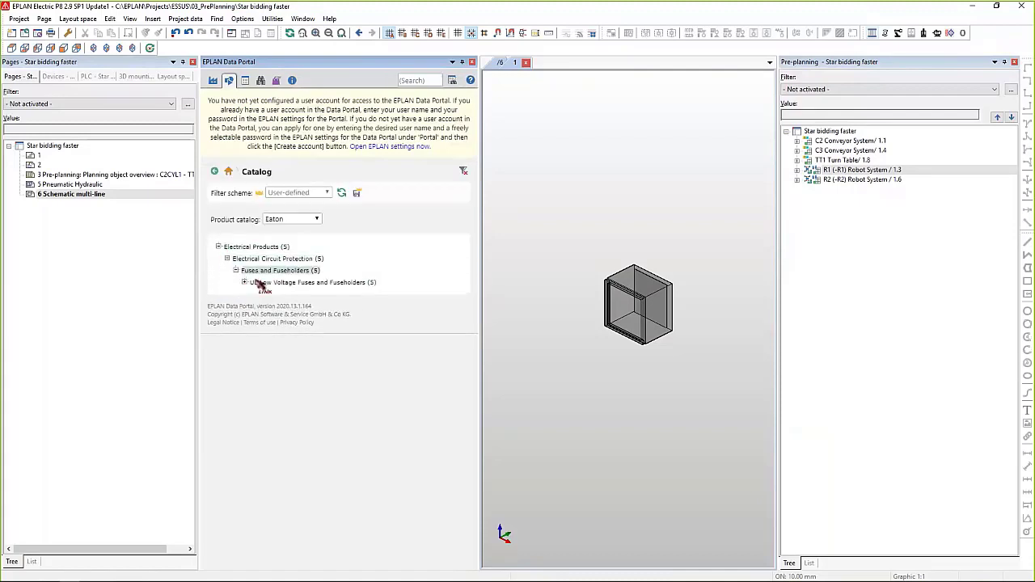
pyautogui.click(244, 282)
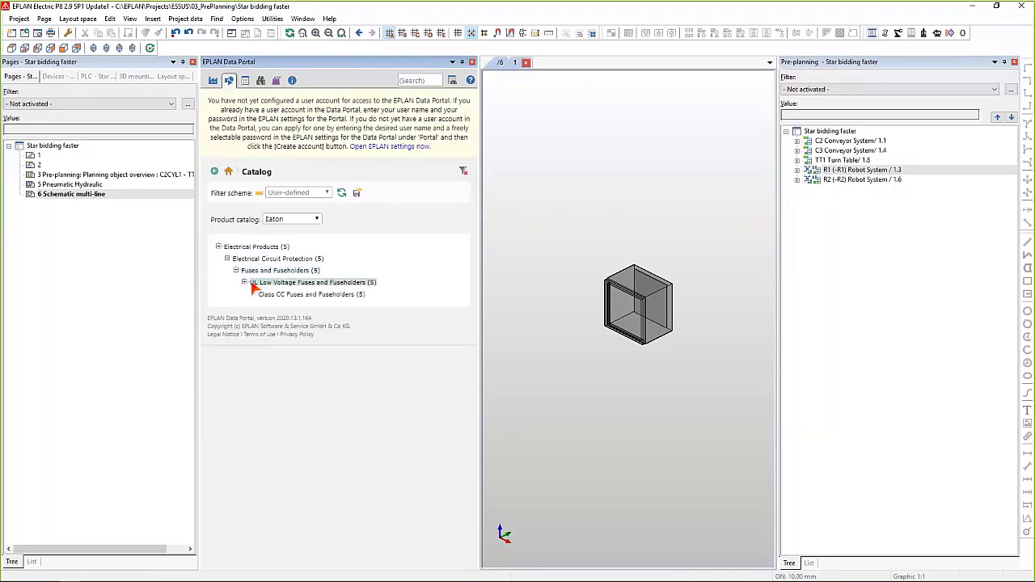
pyautogui.click(304, 296)
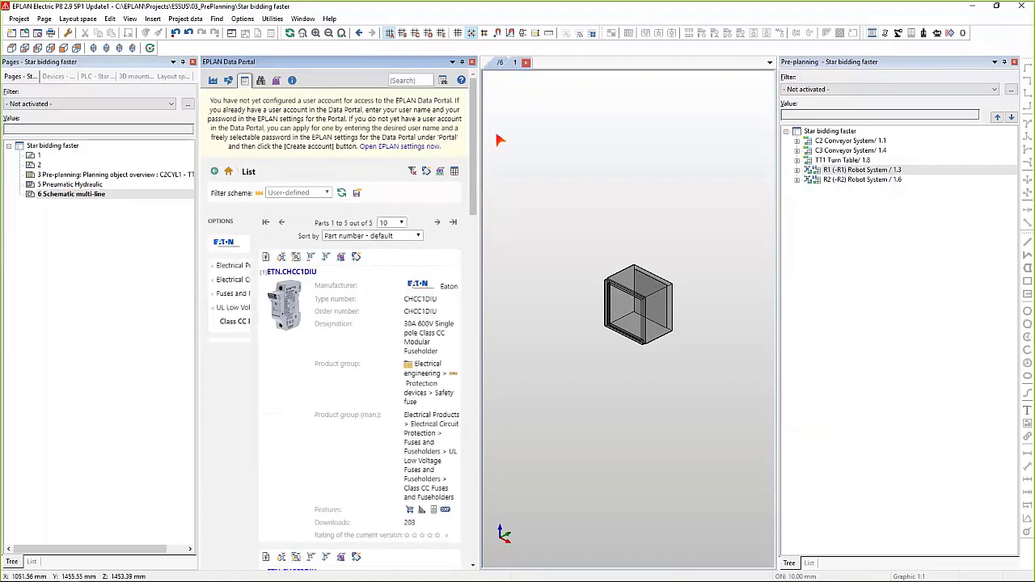
# Step: Close the Data Portal and layout space 1, and show the entire multi-line schematic page 6
pyautogui.click(473, 62)
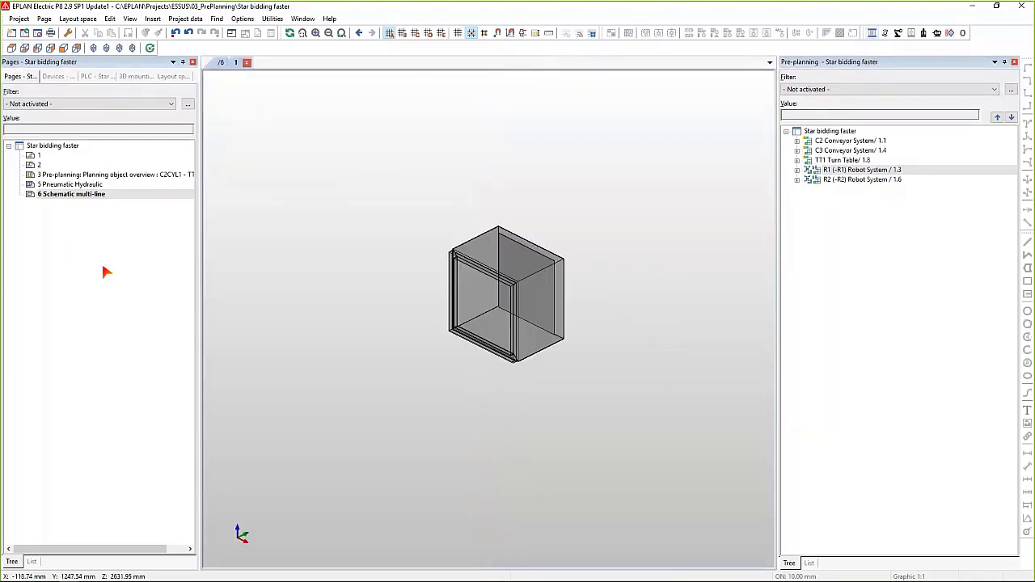
pyautogui.click(246, 62)
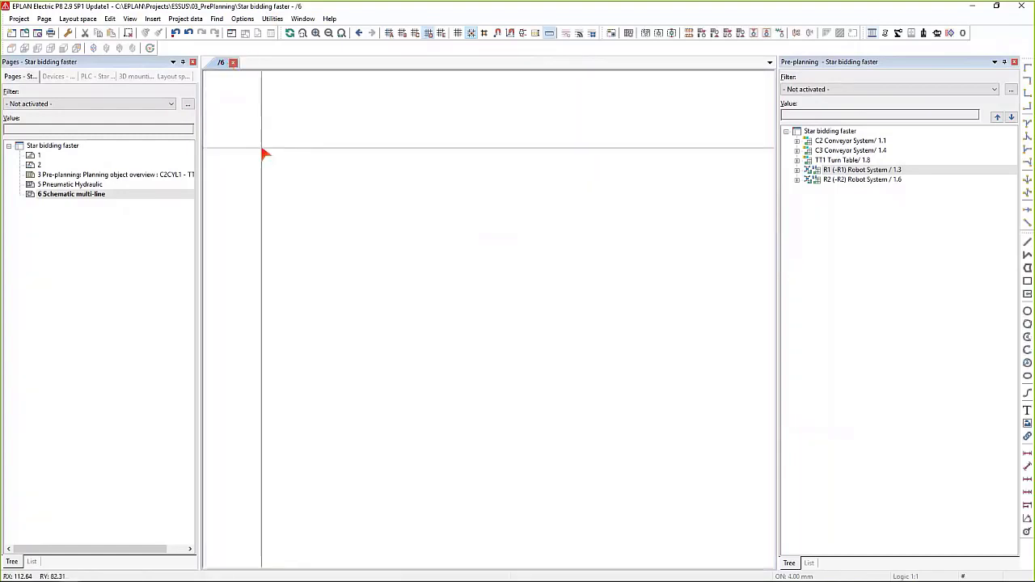
pyautogui.click(341, 32)
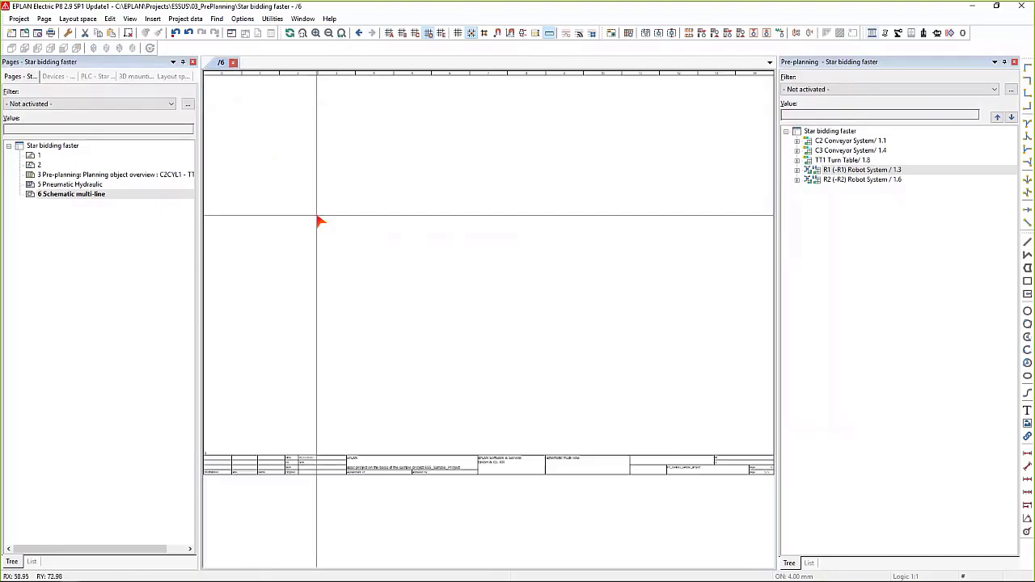